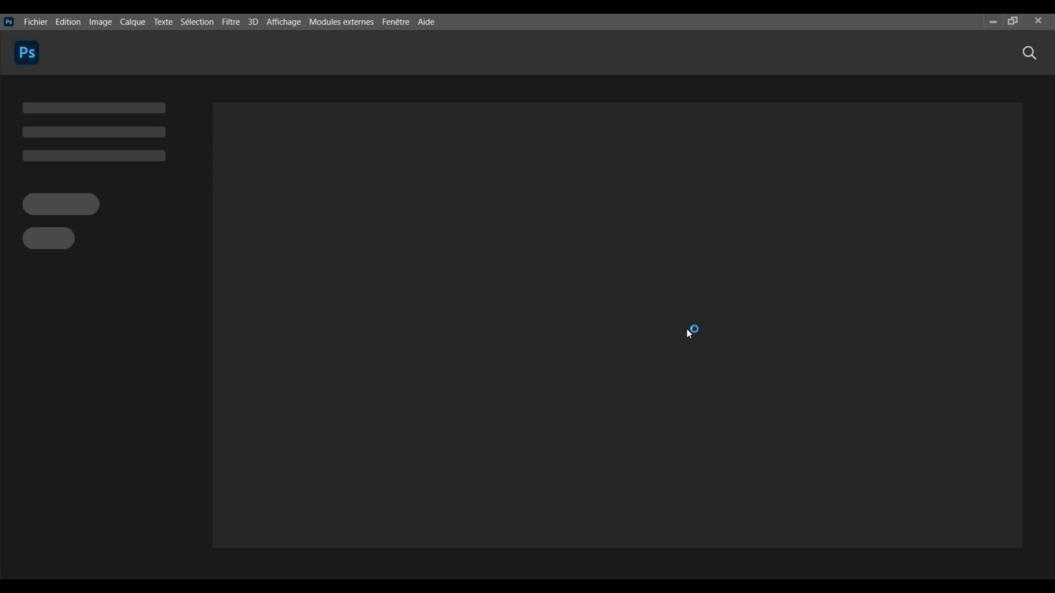
Create a new 10 × 10 cm, 300 ppi document named HBD.
left_click(35, 22)
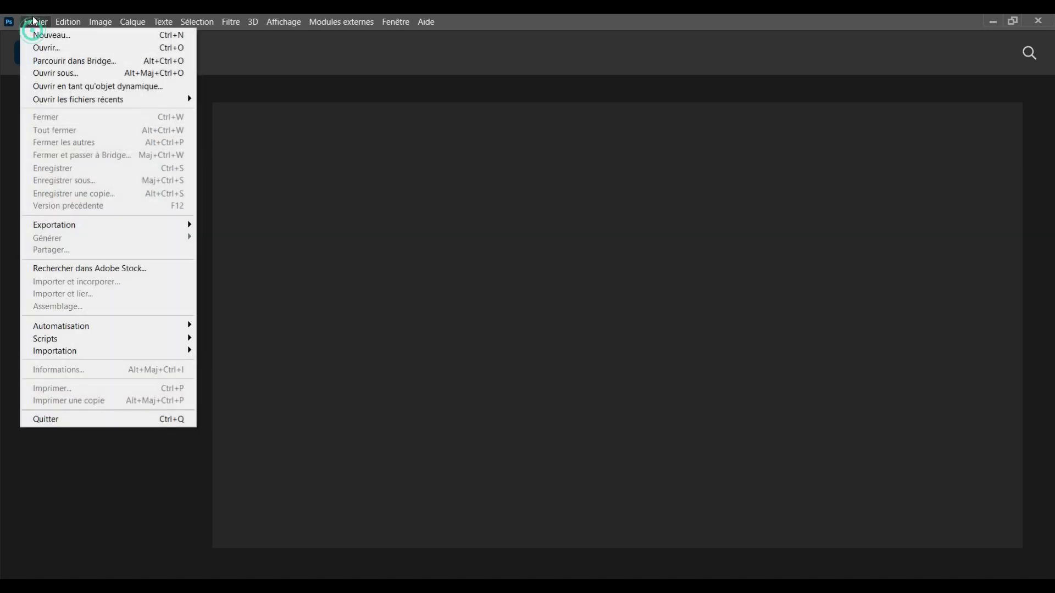
left_click(48, 36)
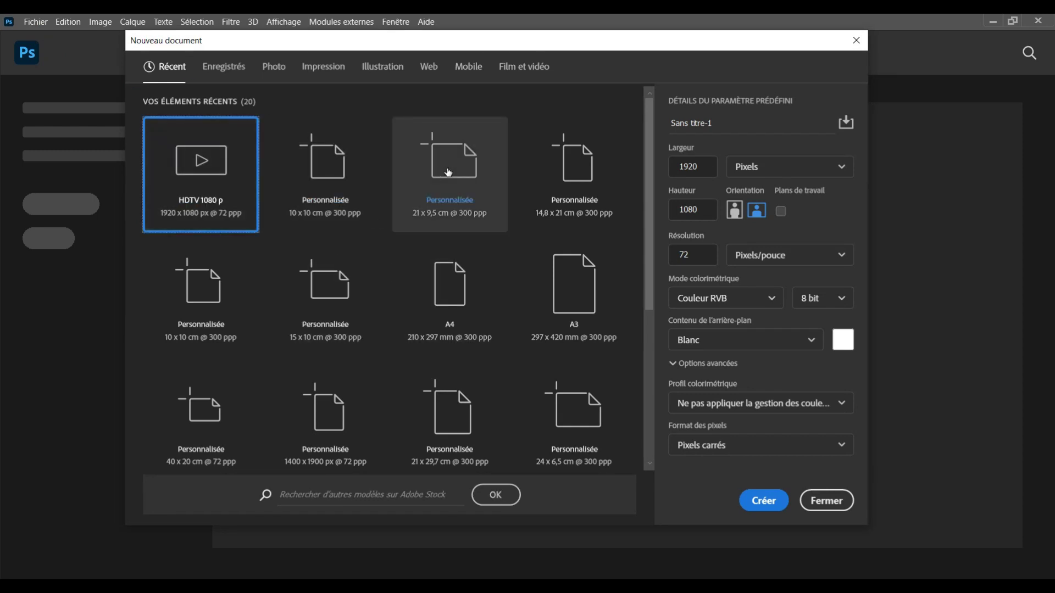
left_click(340, 199)
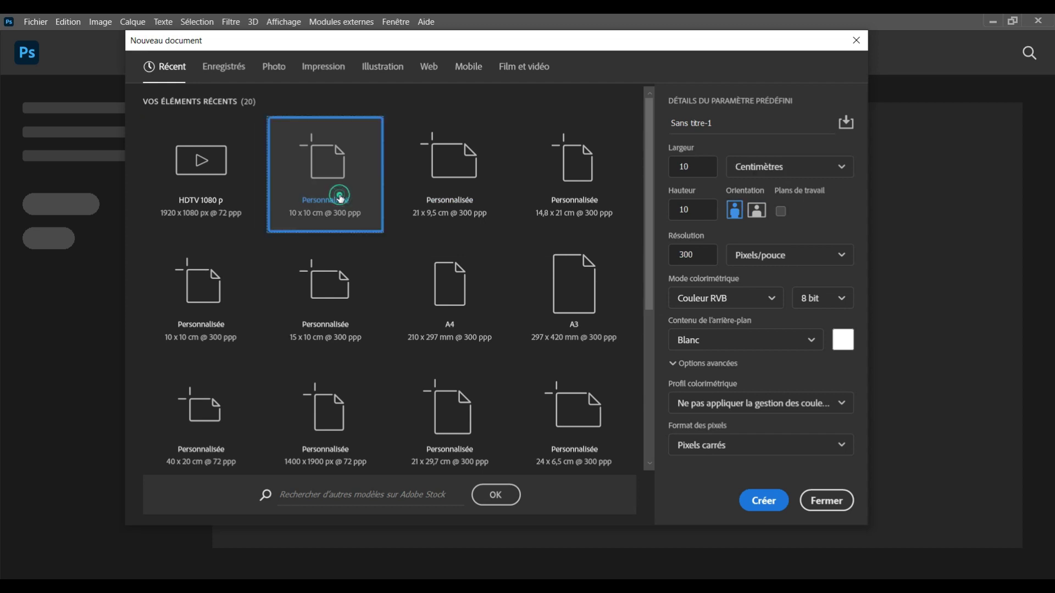
left_click(730, 126)
double_click(732, 126)
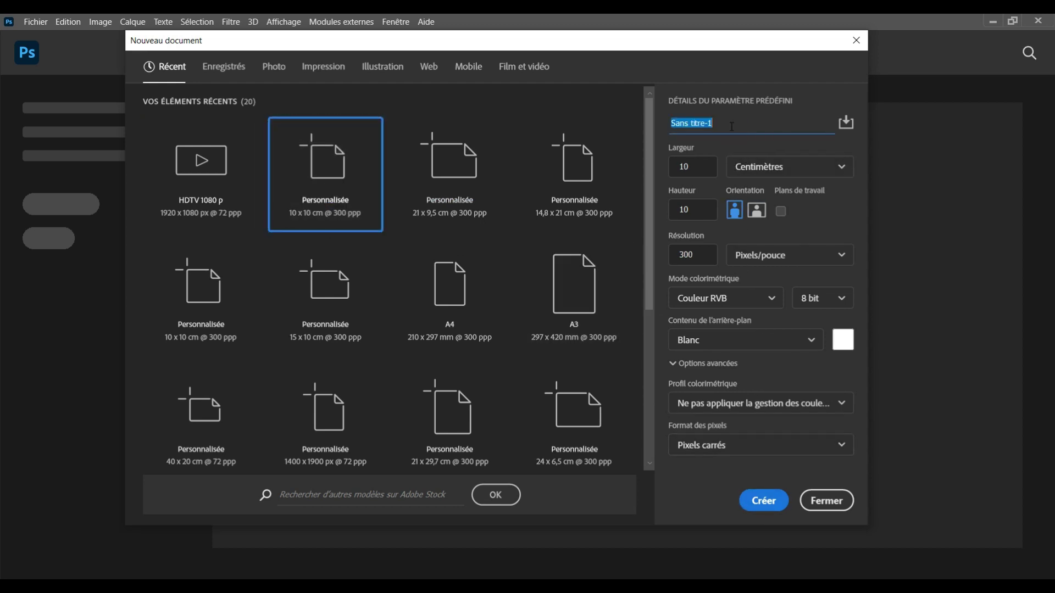
type("HBD")
left_click(763, 500)
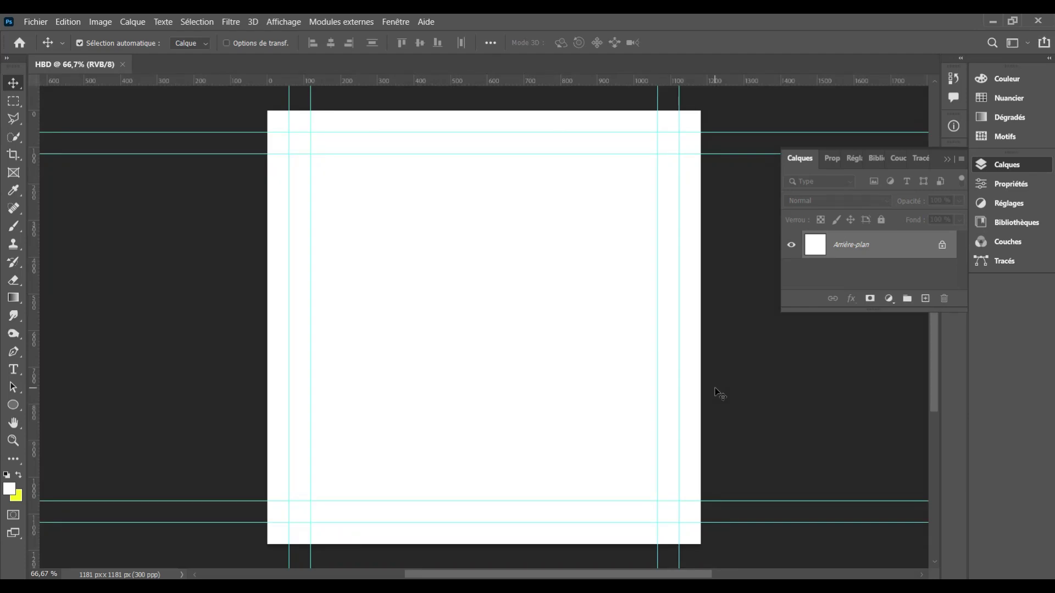
Hide the guides and place the woman's photo from the 23 JUIN folder at the canvas top.
key("ctrl+semicolon")
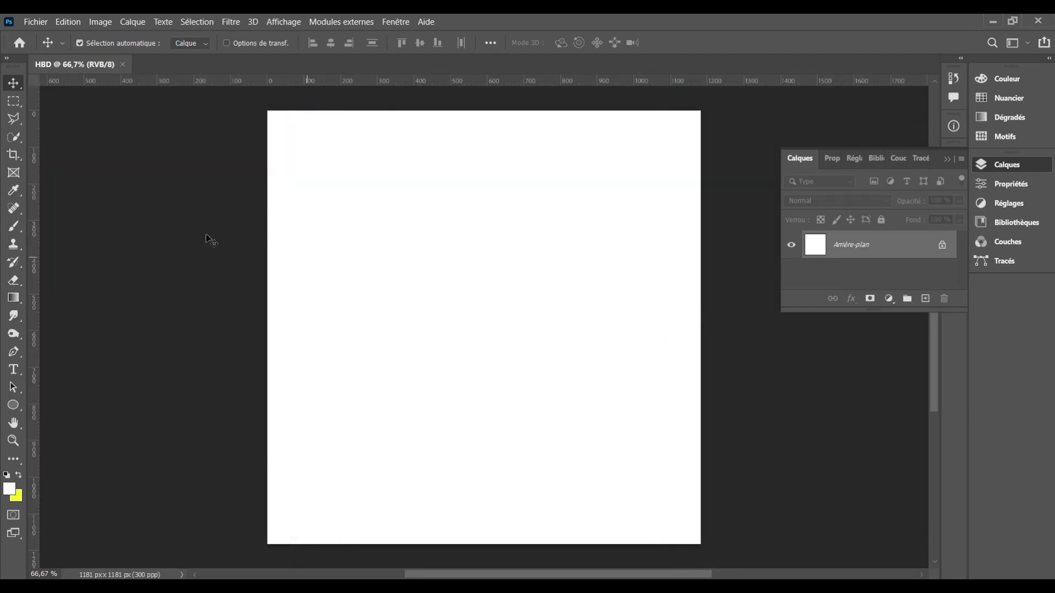
left_click(39, 22)
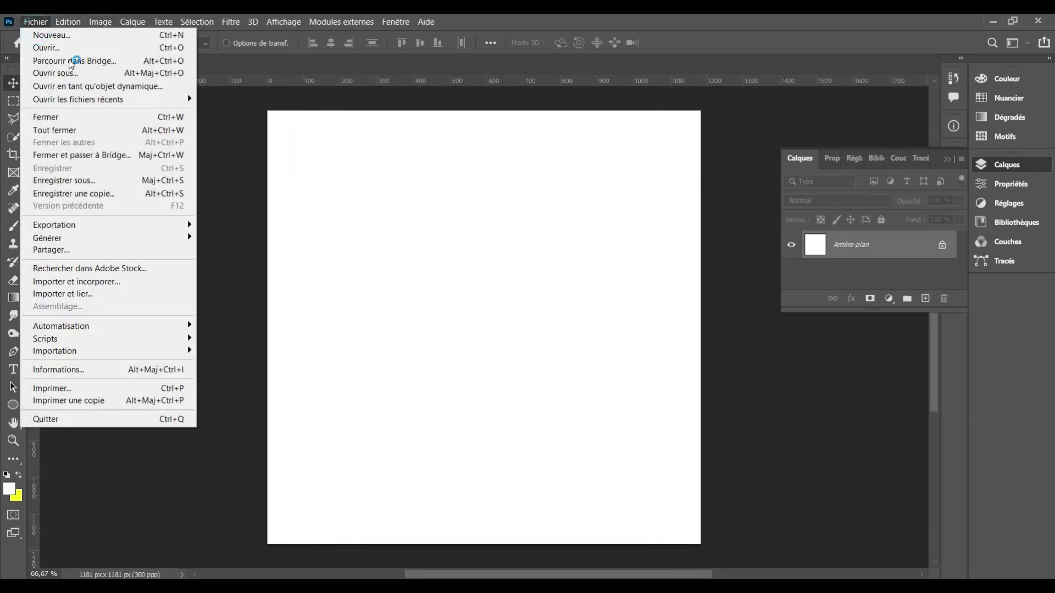
left_click(86, 282)
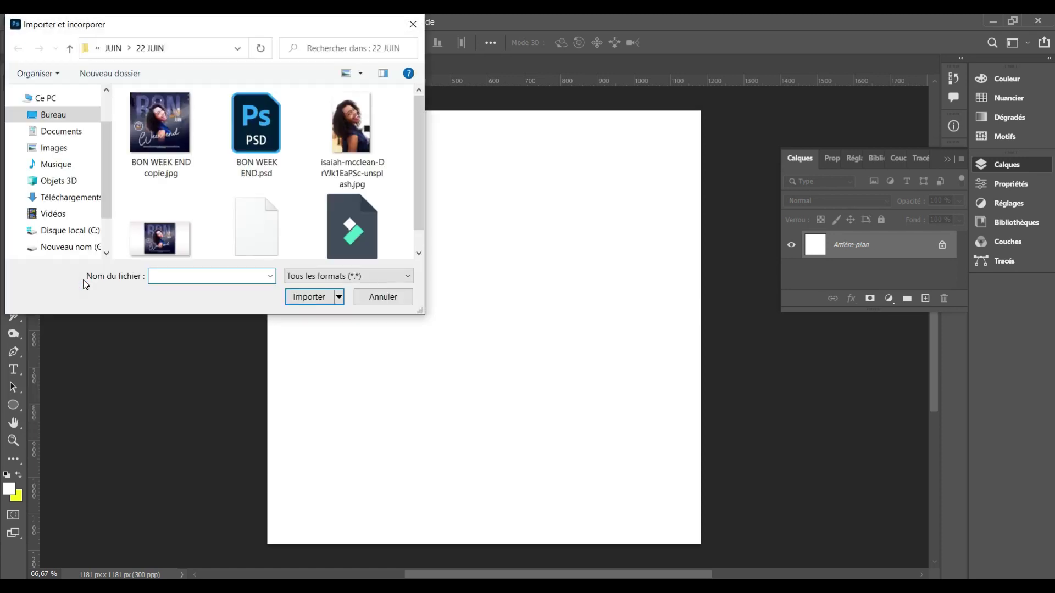
left_click(70, 49)
scroll(138, 182, "down", 1)
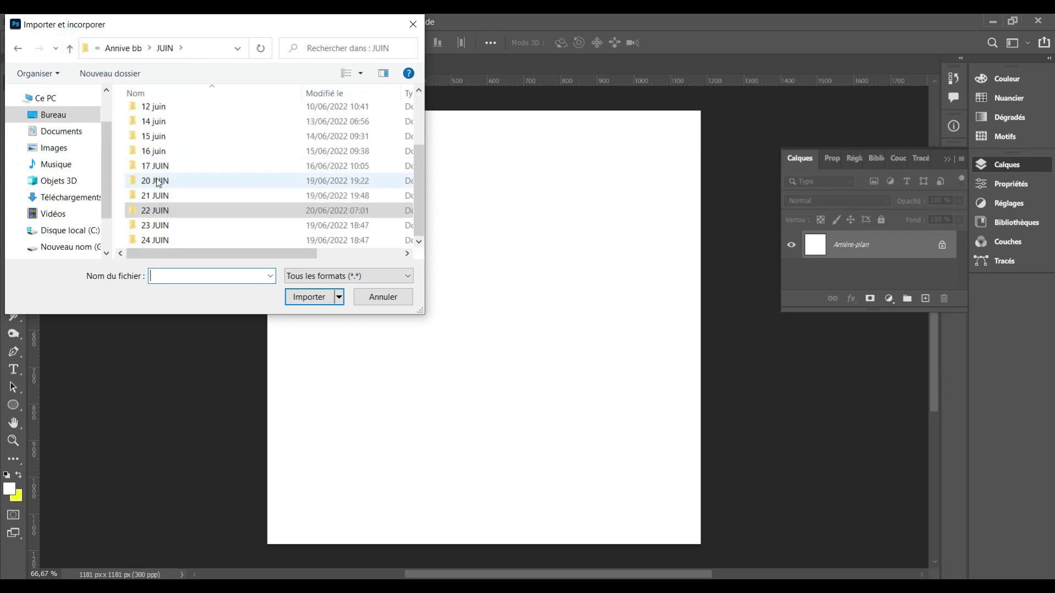
left_click(182, 225)
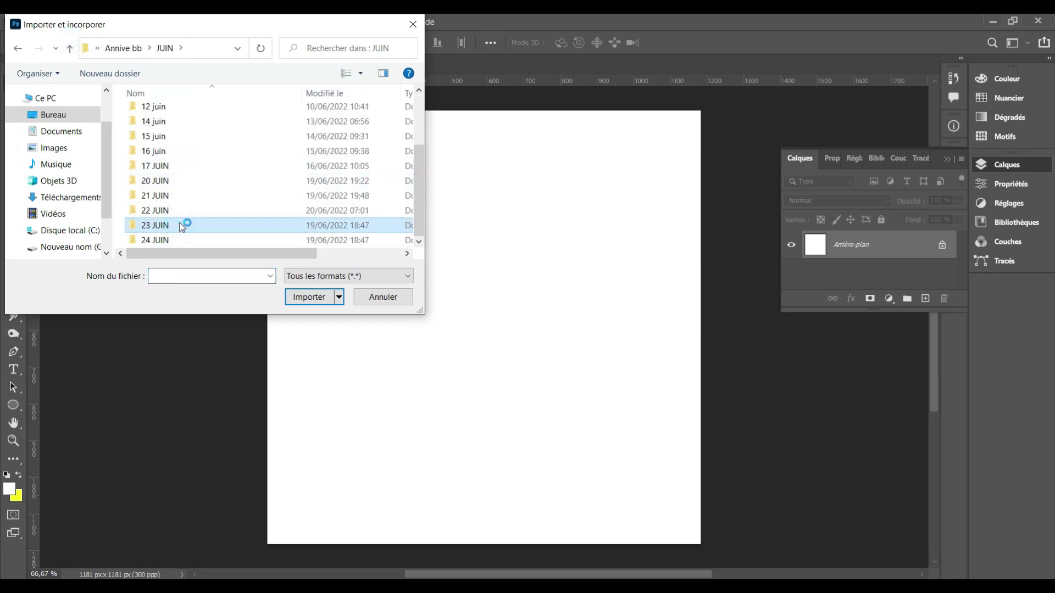
left_click(181, 225)
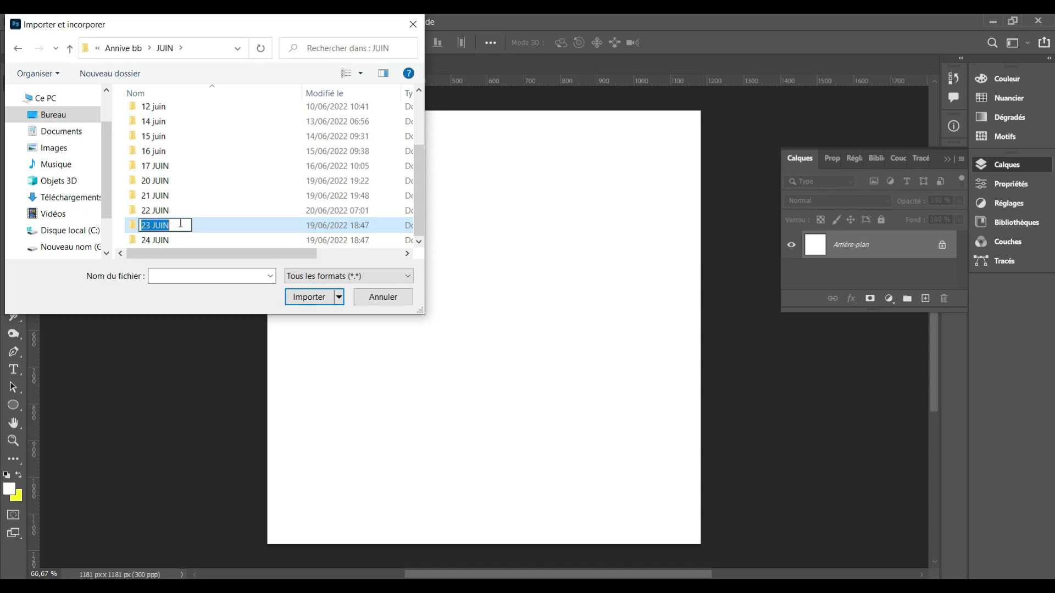
double_click(203, 227)
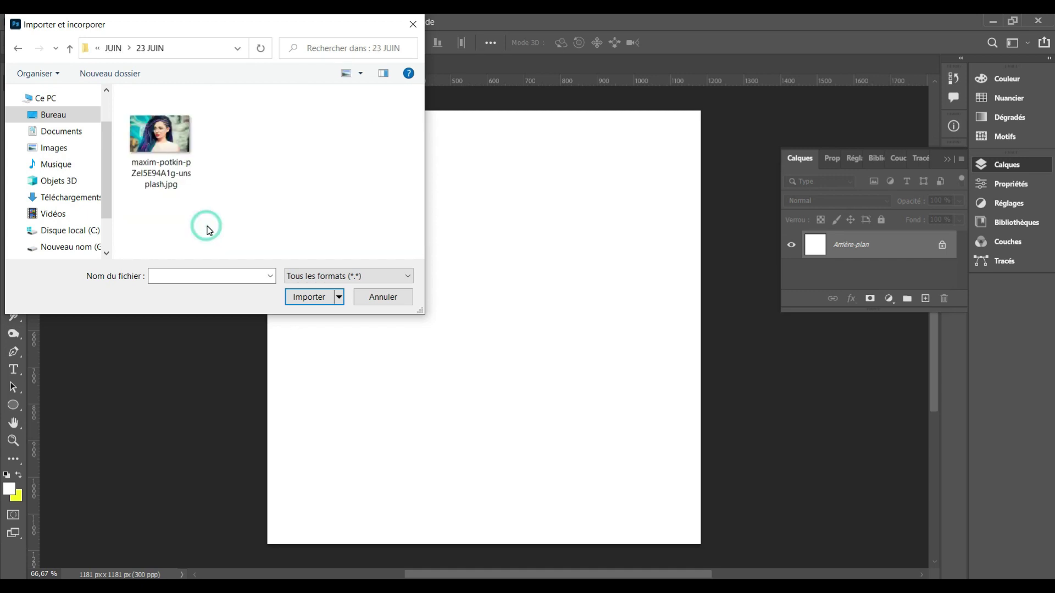
left_click(321, 300)
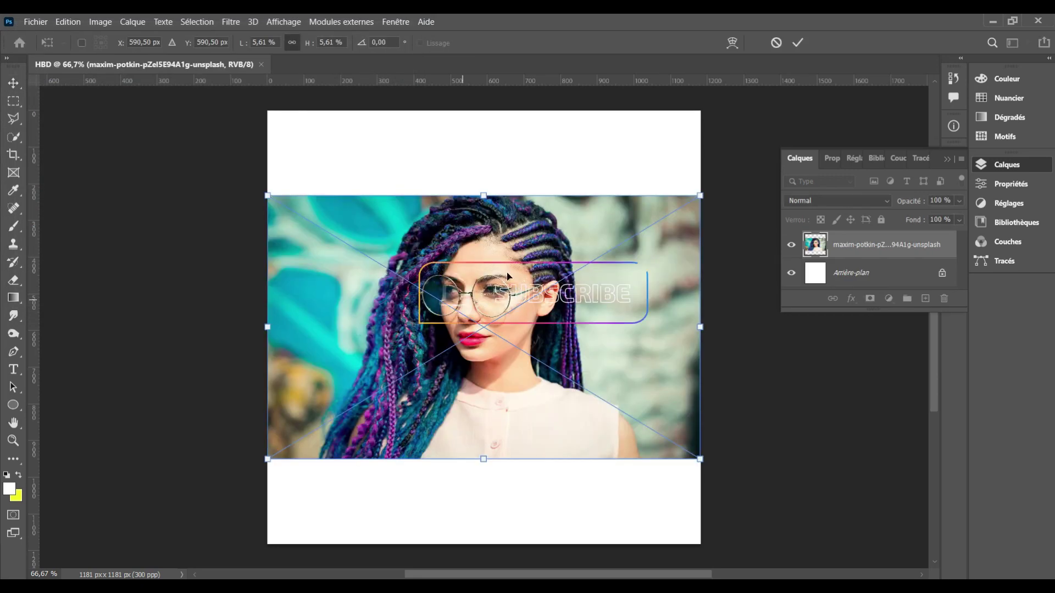
mouse_move(543, 242)
left_mouse_down()
mouse_move(546, 160)
mouse_move(557, 202)
mouse_move(560, 183)
left_mouse_up()
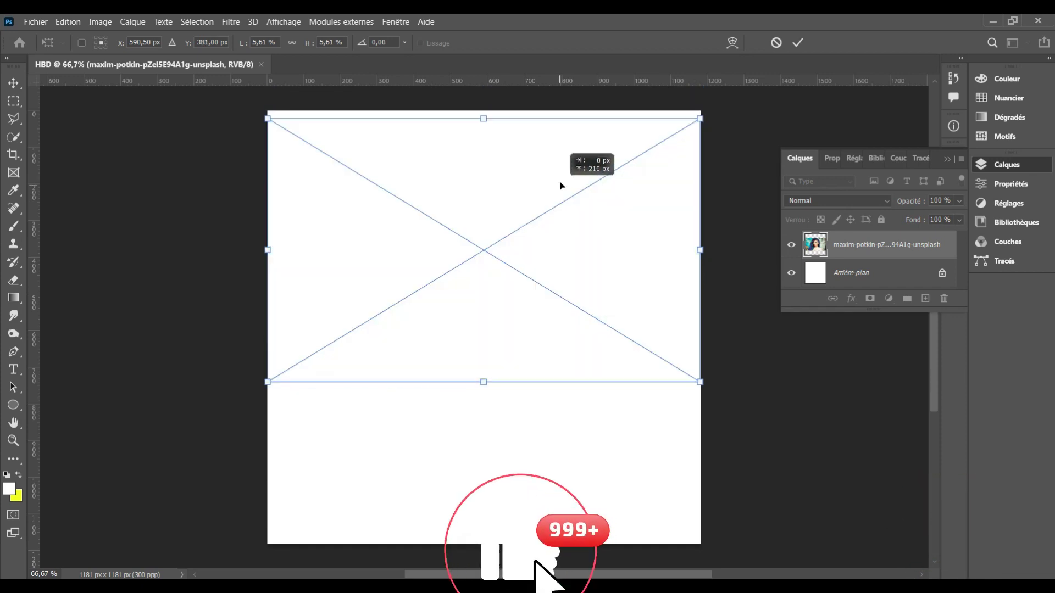
key("Return")
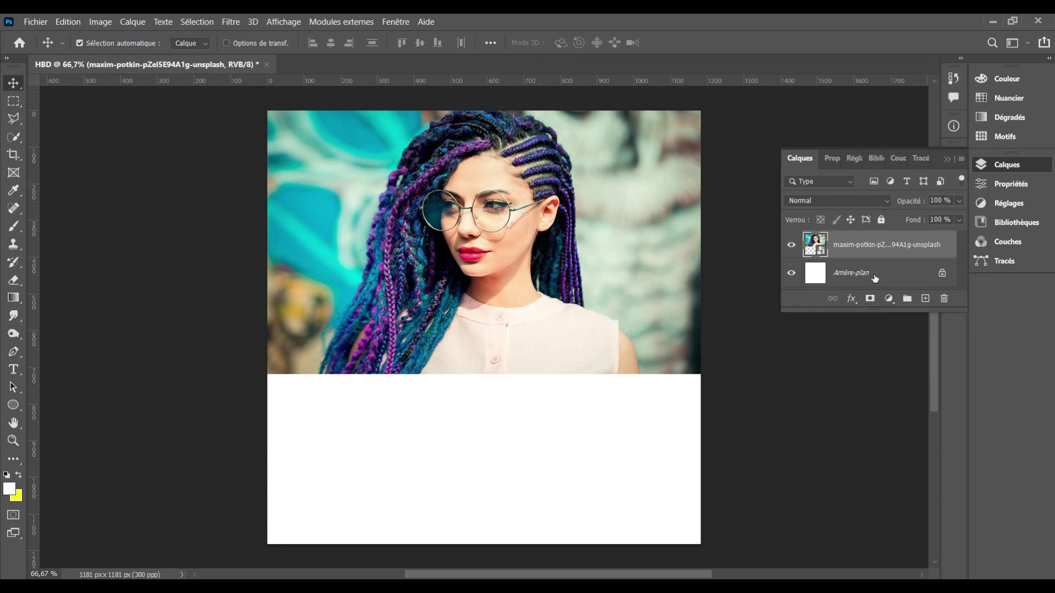
Add a cyan solid colour fill layer sampled from the photo, and give the photo a layer mask.
left_click(875, 277)
left_click(888, 298)
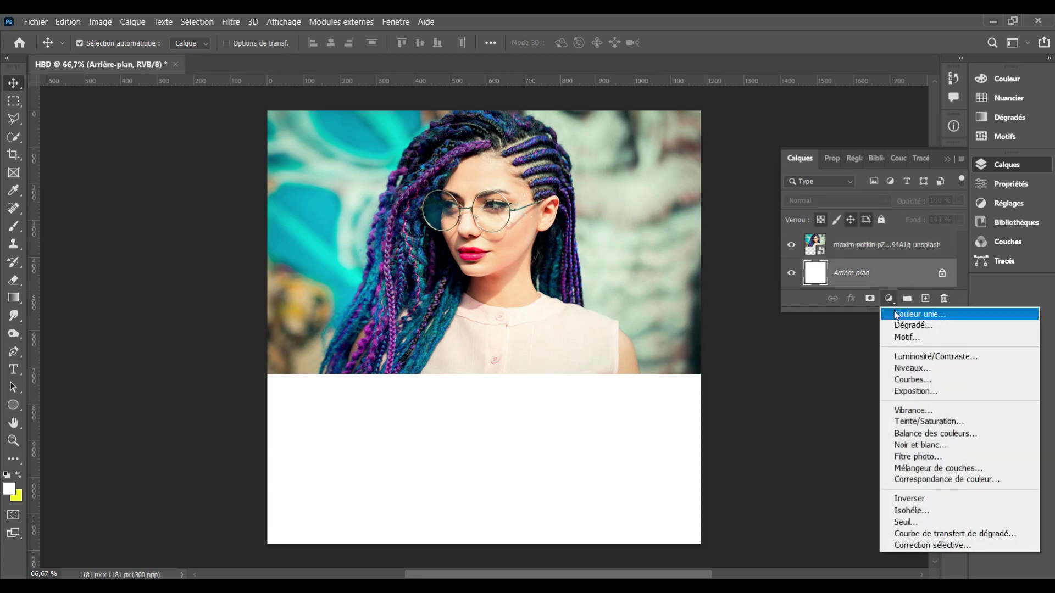
left_click(896, 314)
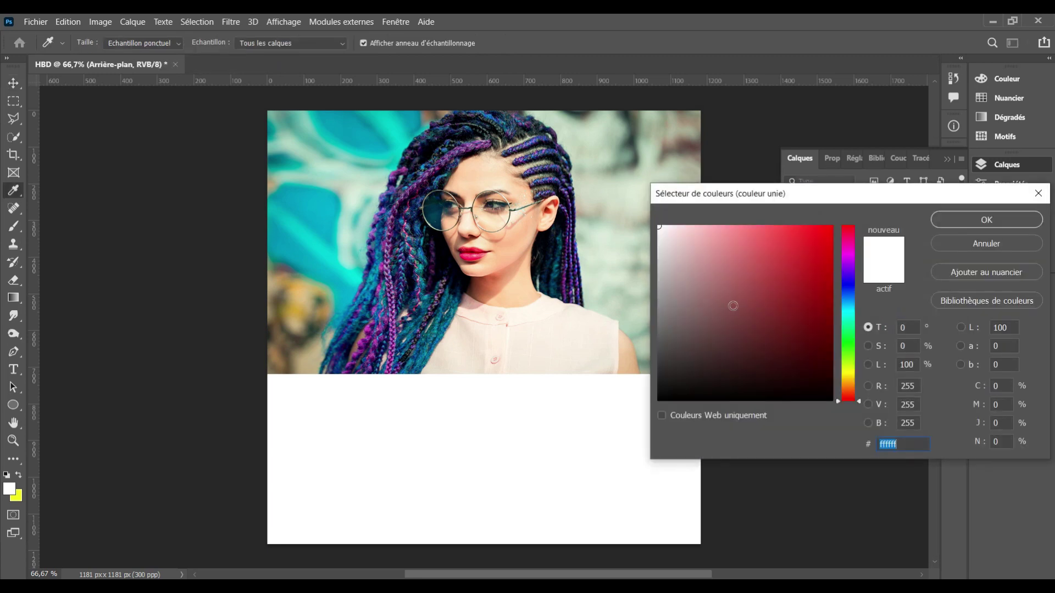
left_click(328, 262)
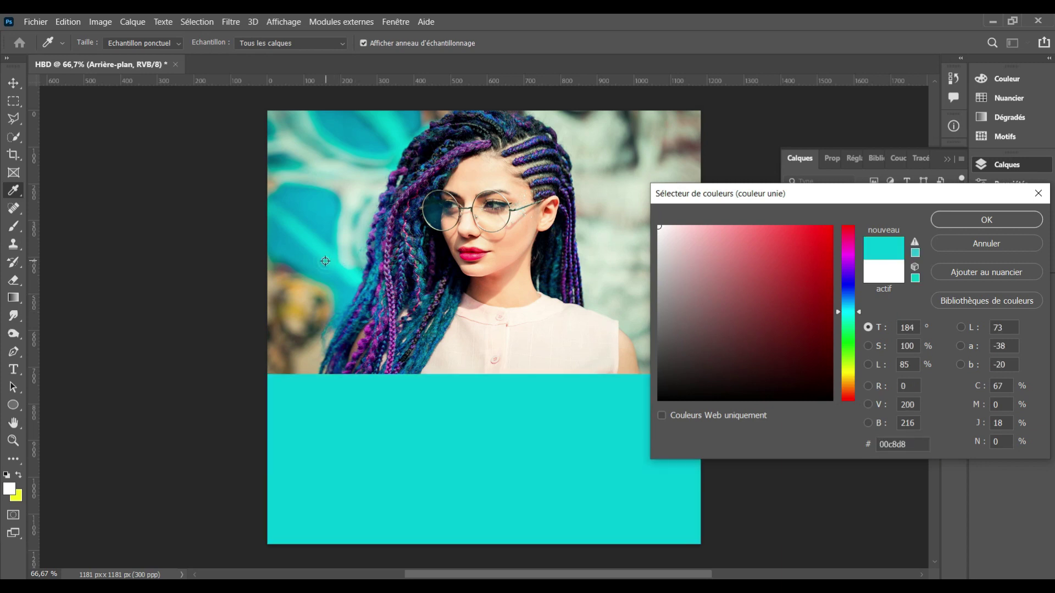
left_click(945, 225)
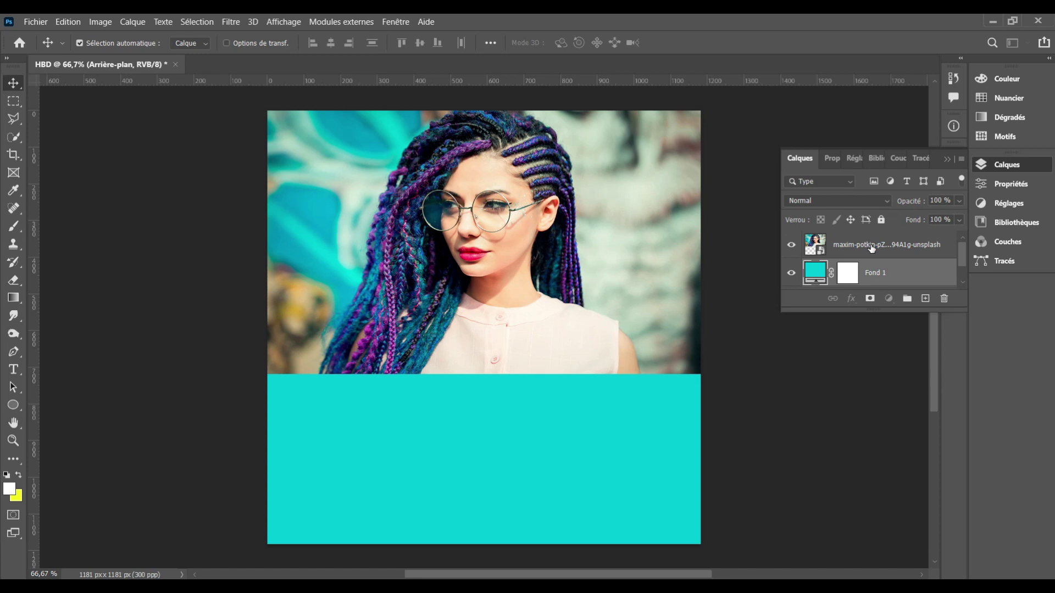
left_click(871, 248)
left_click(870, 298)
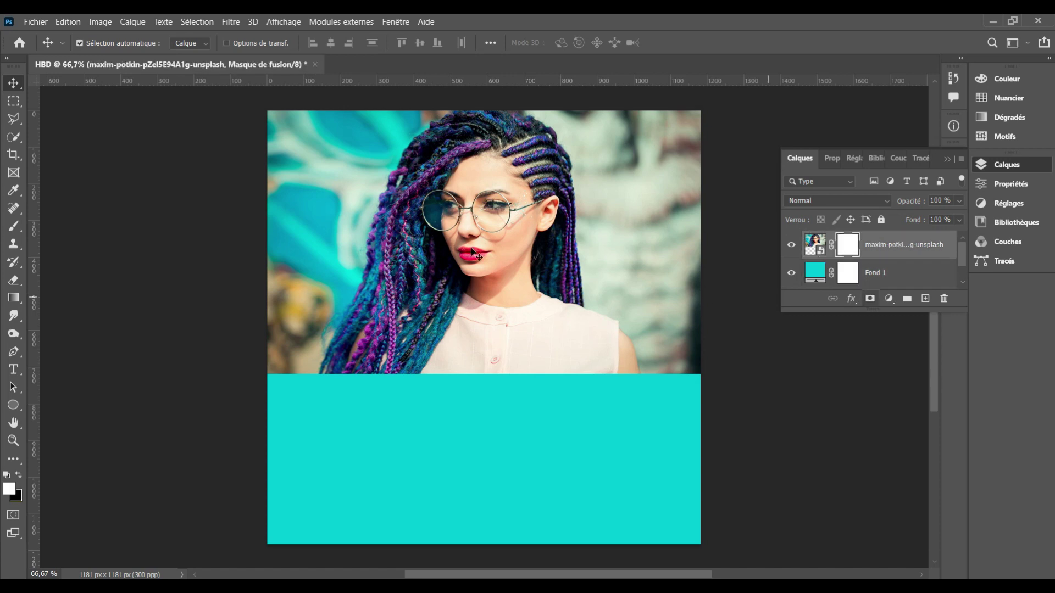
Paint a black-to-white gradient on the photo's mask, redone lower, so its bottom fades into cyan.
left_click(14, 298)
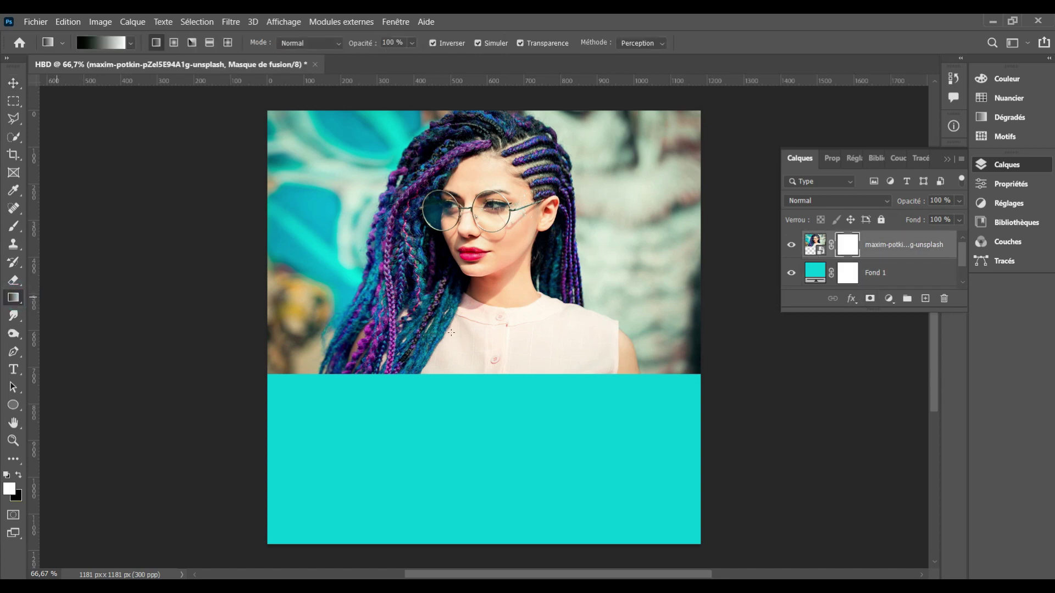
left_click_drag(485, 339, 486, 375)
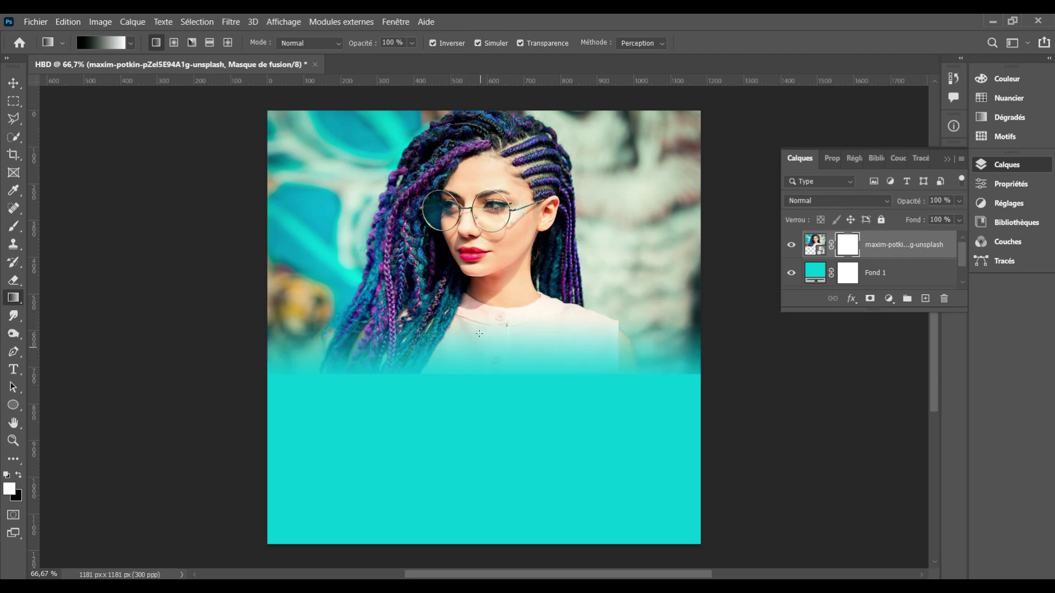
left_click_drag(475, 266, 477, 273)
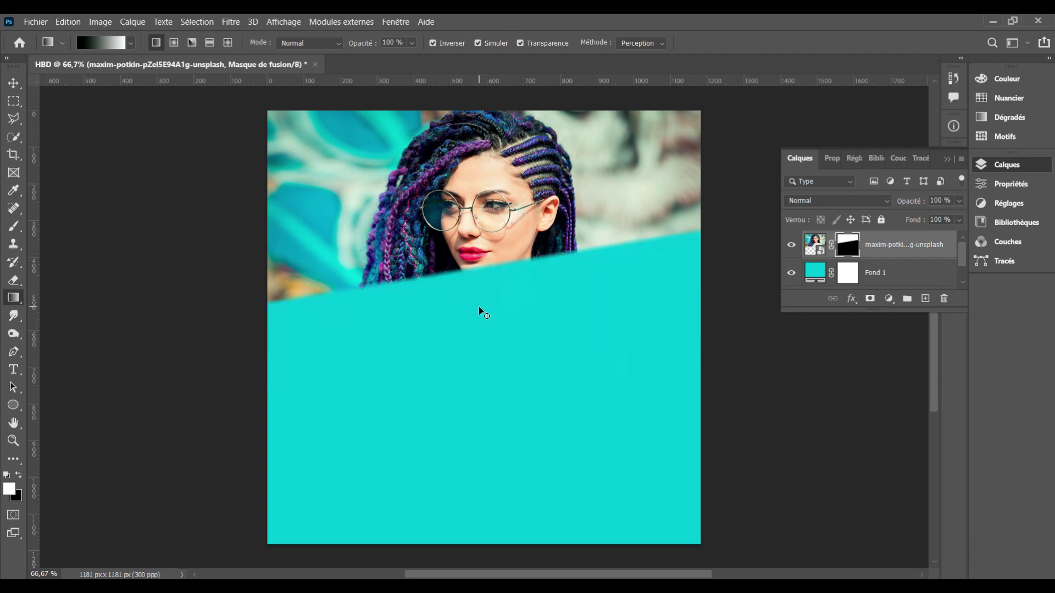
key("ctrl+z")
left_click_drag(474, 312, 471, 361)
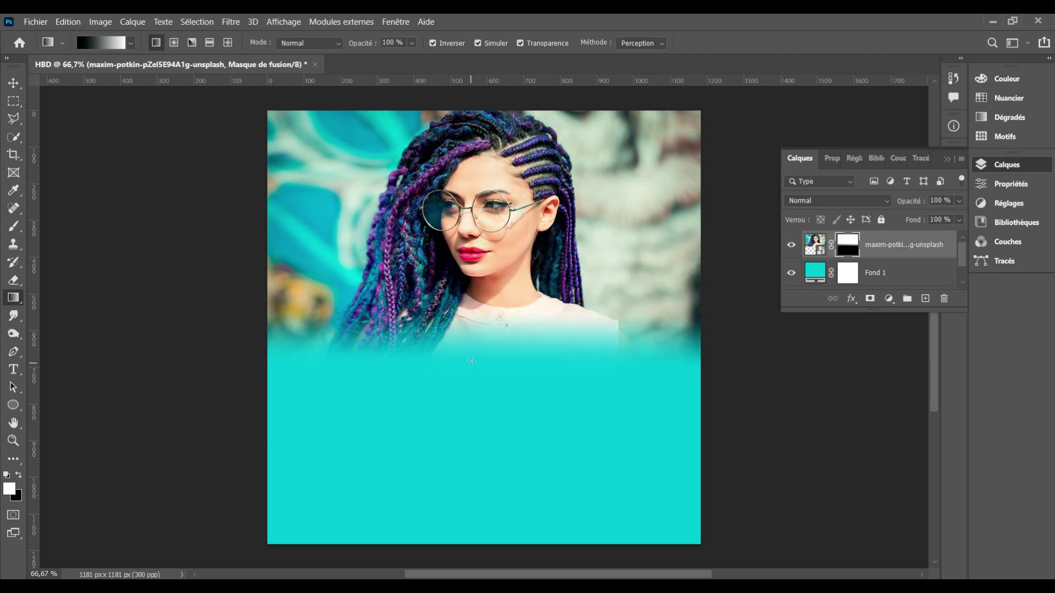
left_click(13, 83)
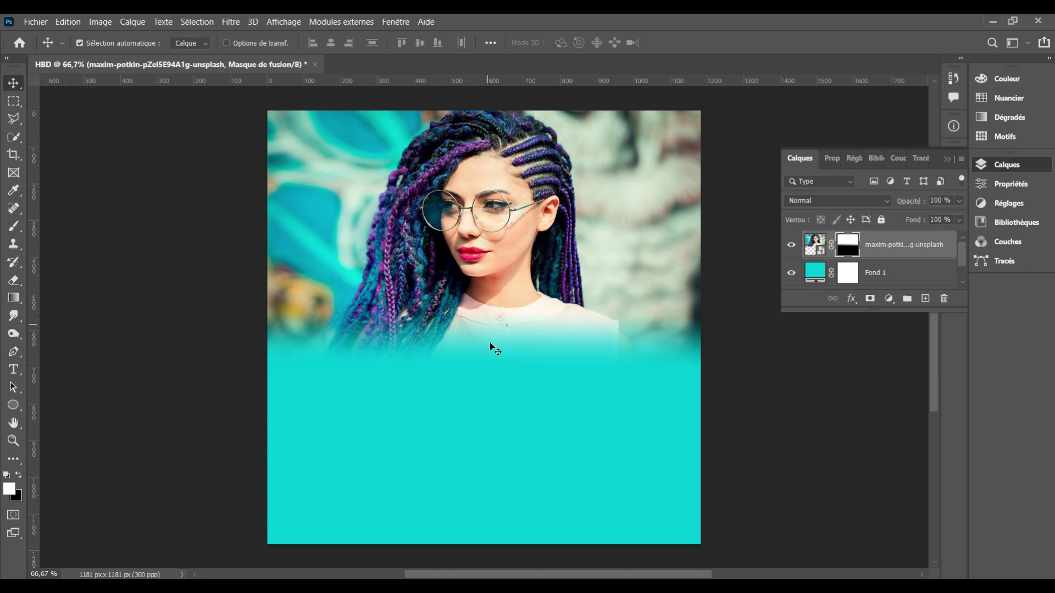
Add a gradient fill layer and open the colour of its left stop.
left_click(897, 306)
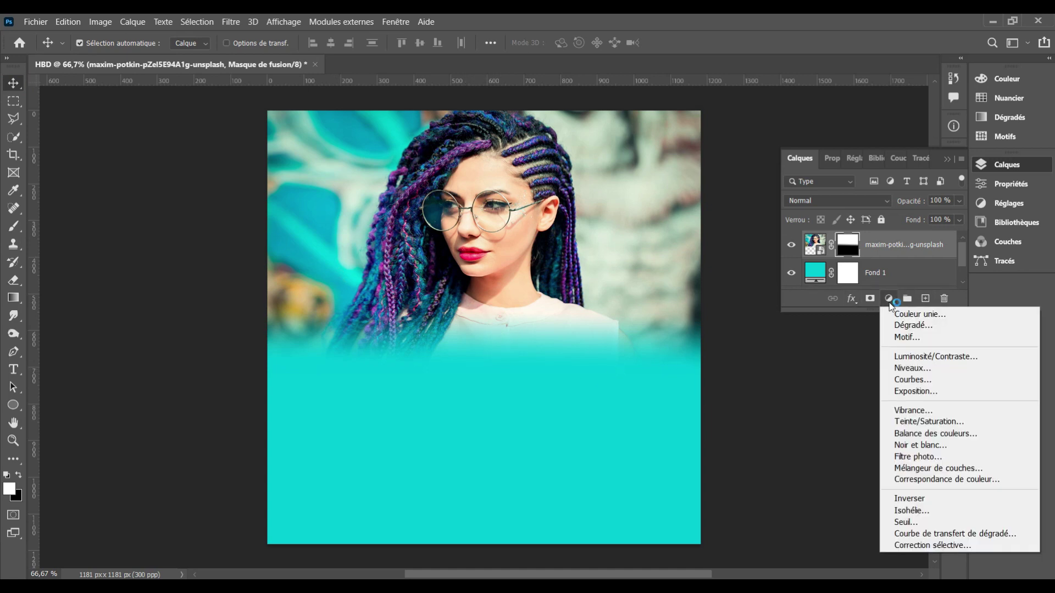
left_click(898, 327)
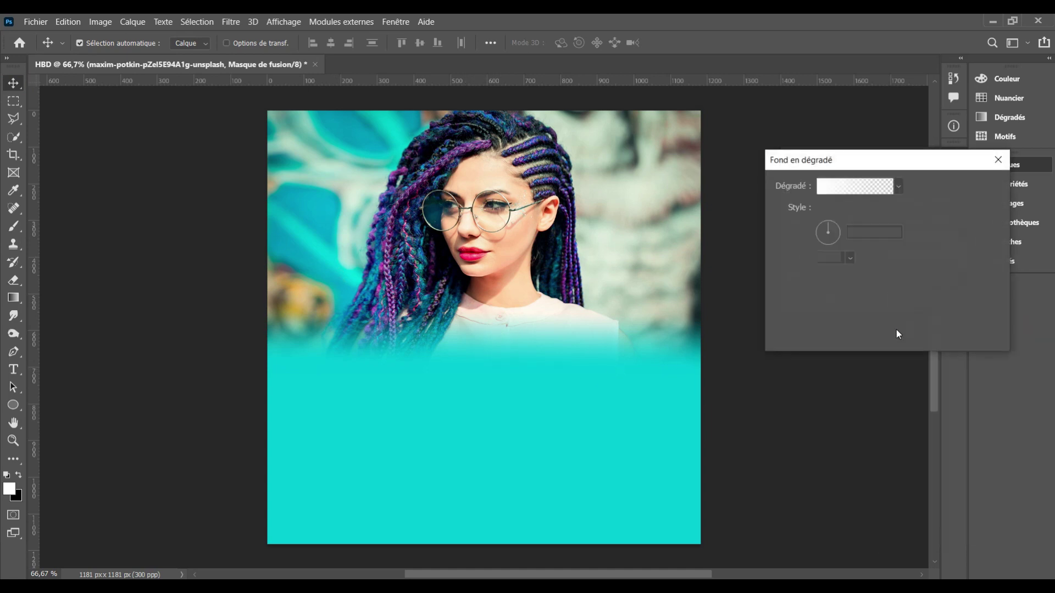
left_click(846, 189)
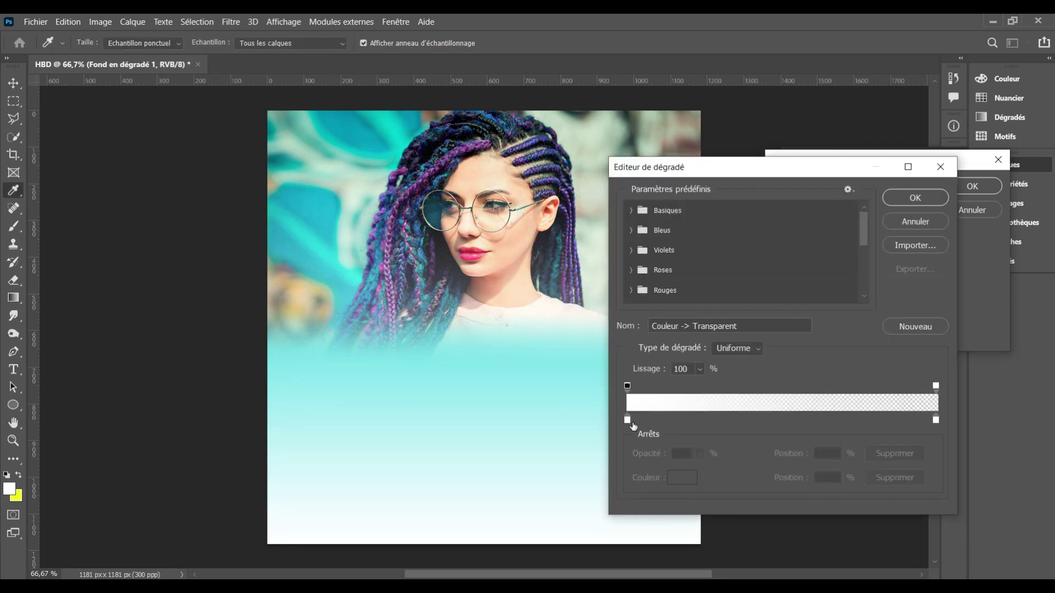
left_click(627, 421)
double_click(627, 421)
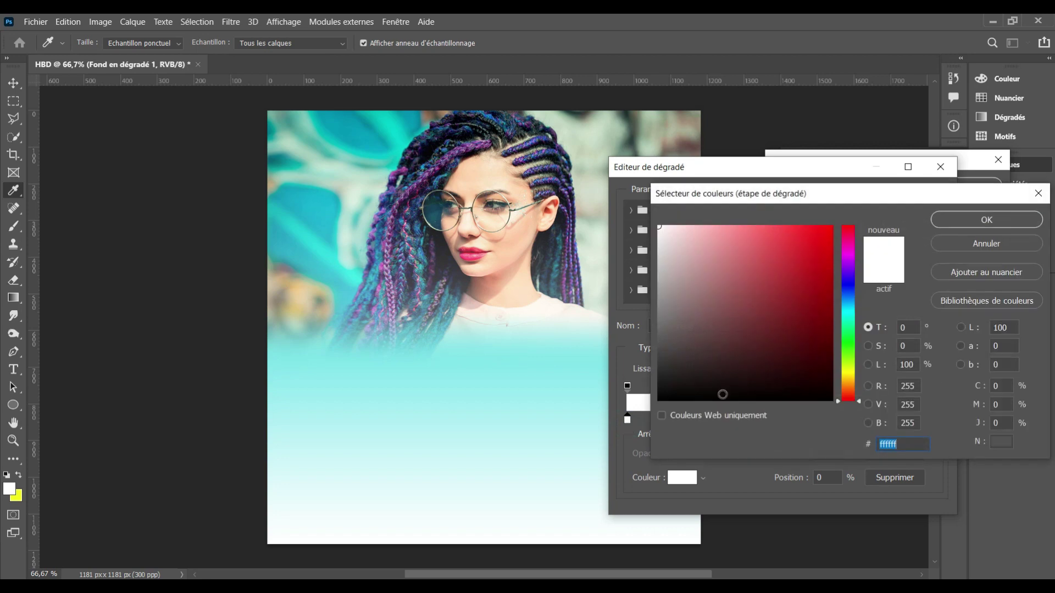
Set the stop to purple bf2dd9 and commit the purple-to-transparent gradient fill.
left_click(848, 289)
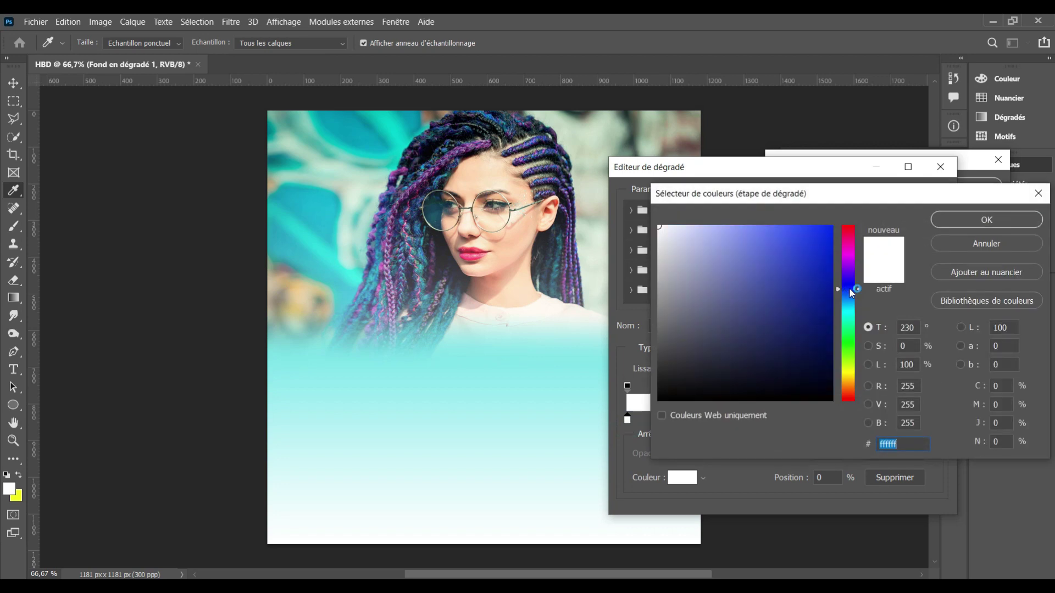
left_click(816, 272)
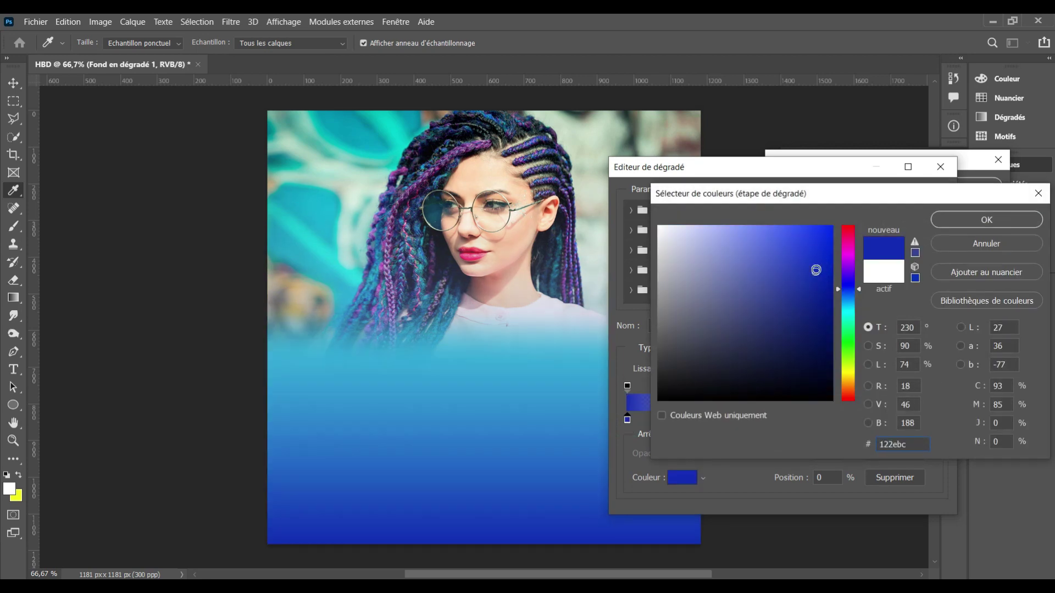
left_click(850, 315)
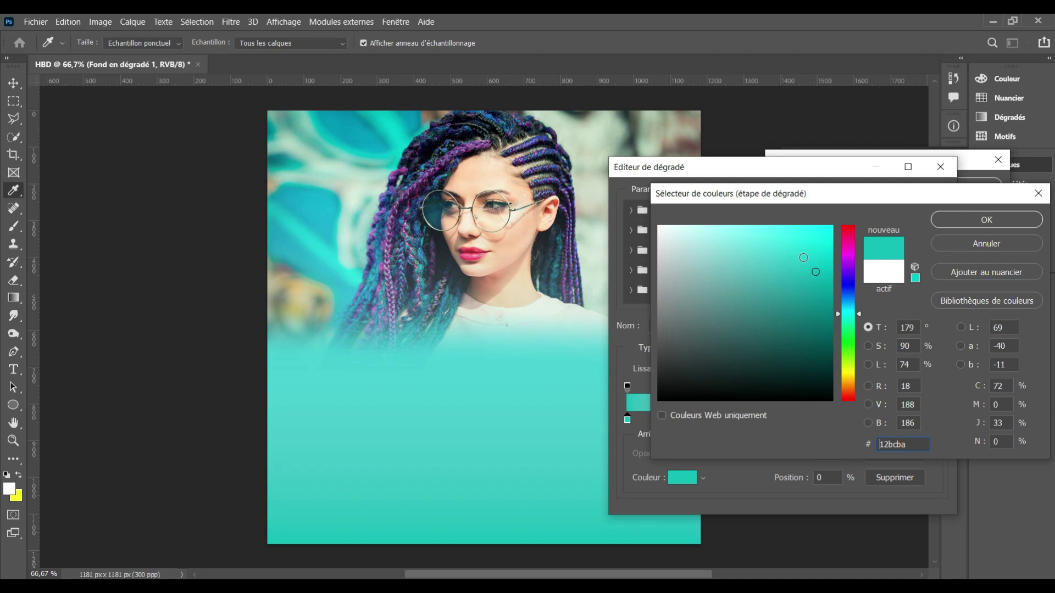
left_click(817, 259)
left_click(849, 259)
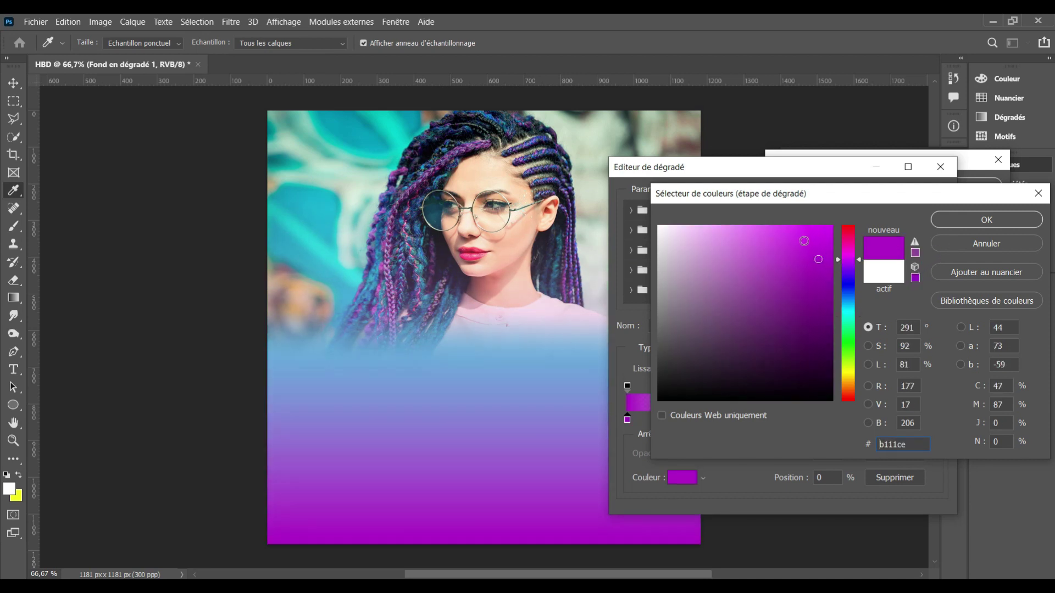
left_click(797, 251)
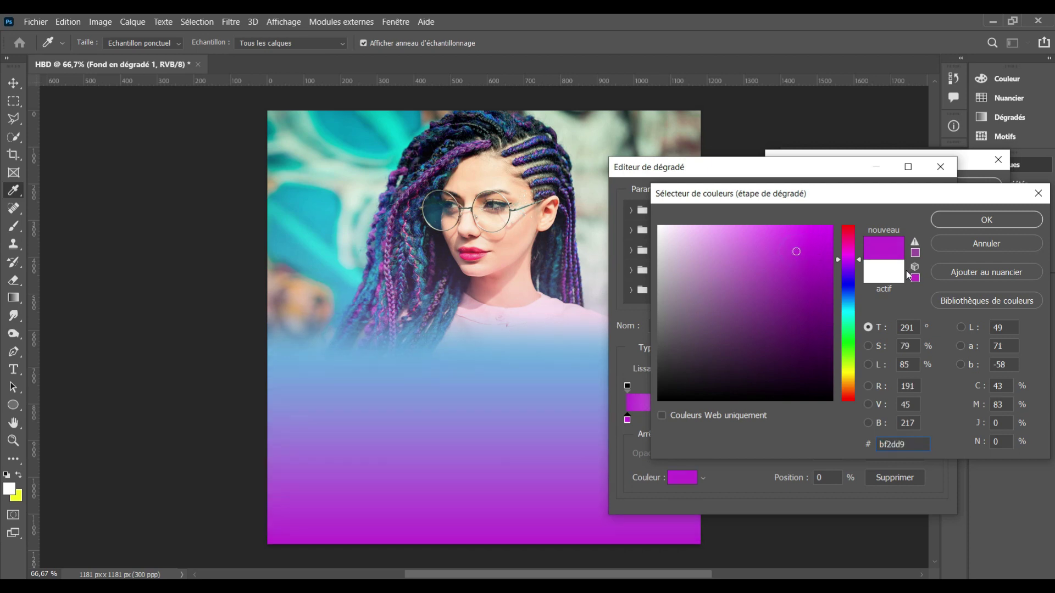
left_click(951, 221)
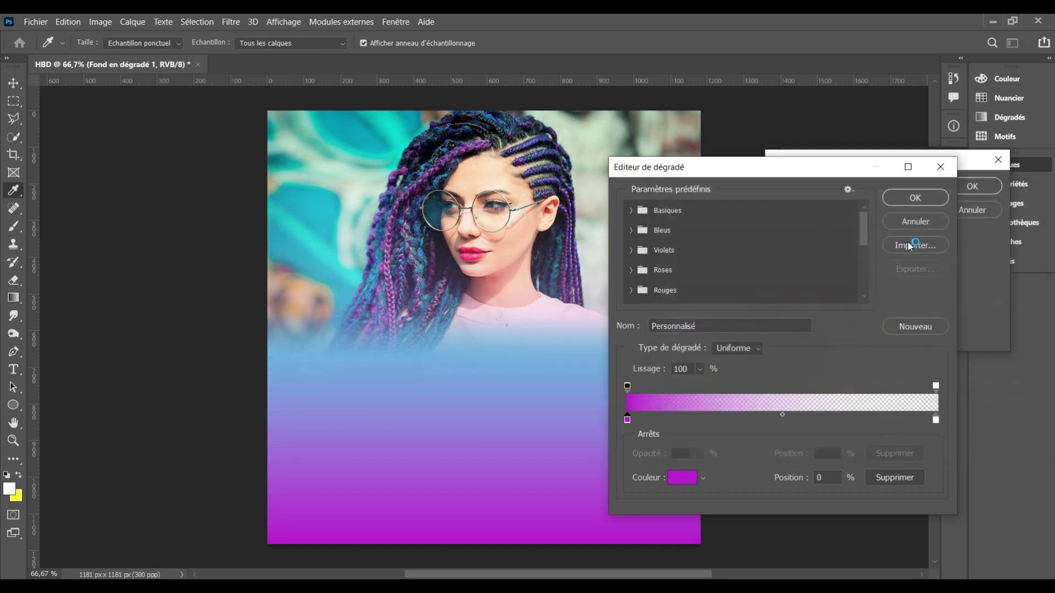
left_click(914, 200)
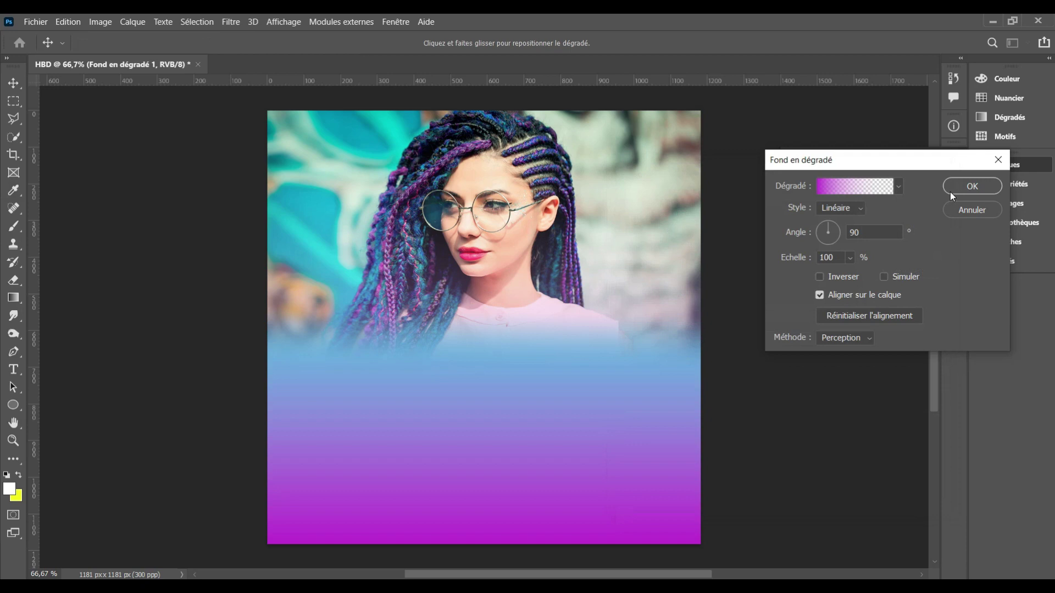
key("Return")
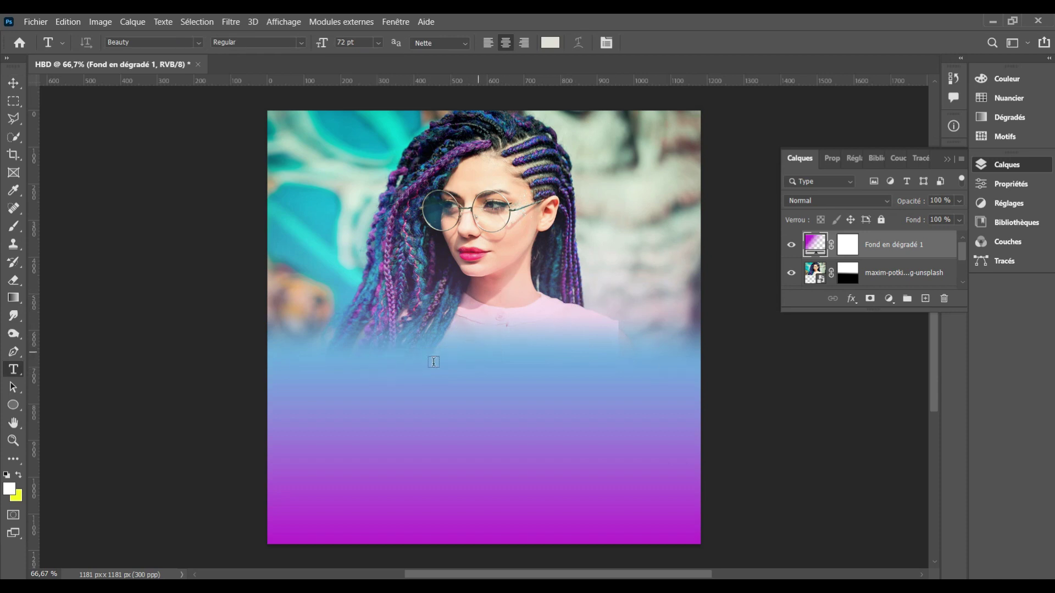
Type 'Queen' on the poster and set it to 99 pt.
left_click(362, 372)
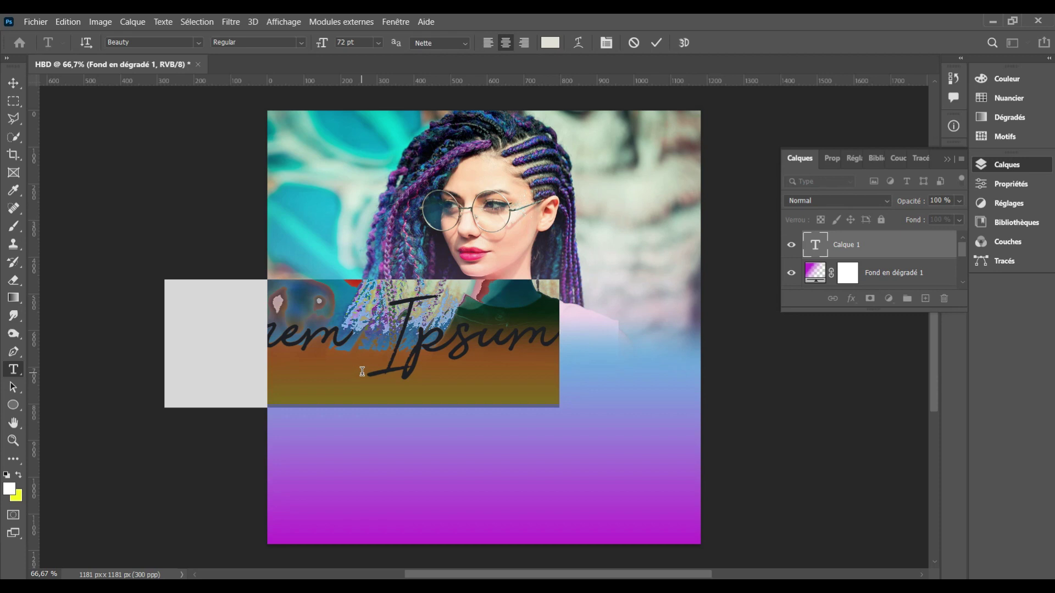
type("Que")
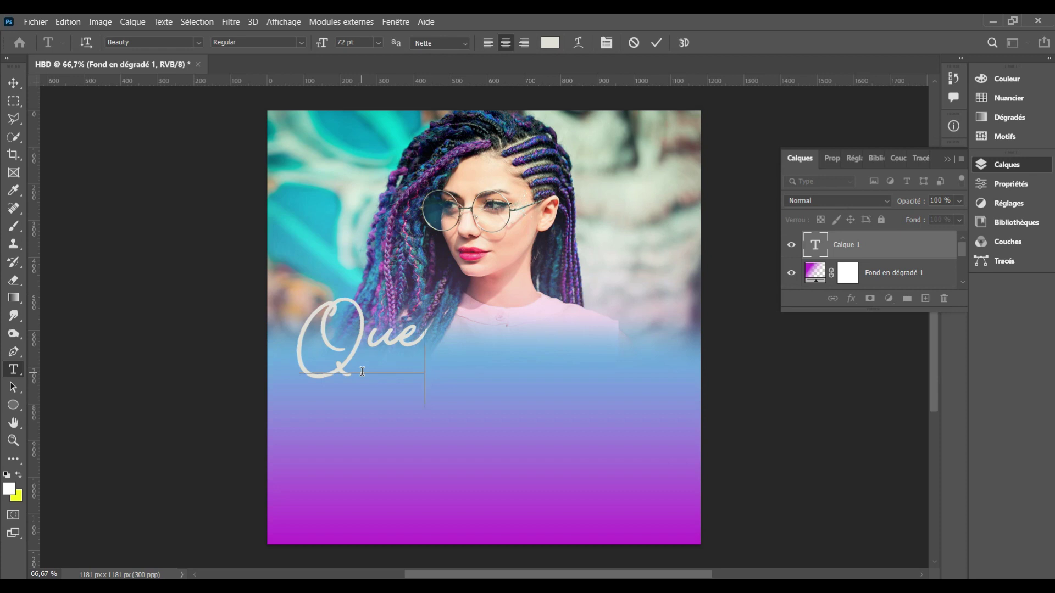
type("en")
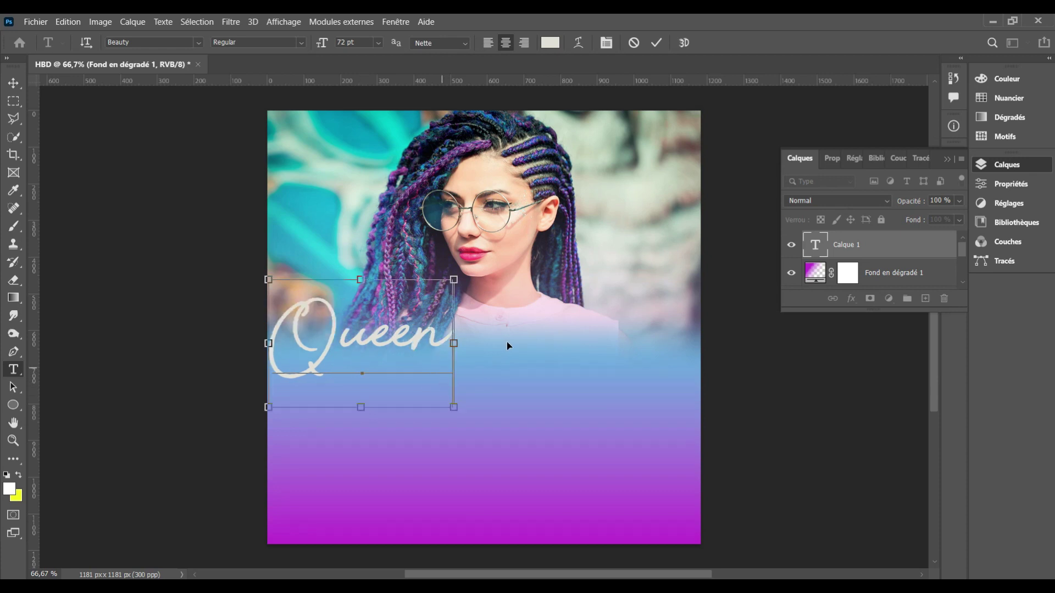
key("ctrl+a")
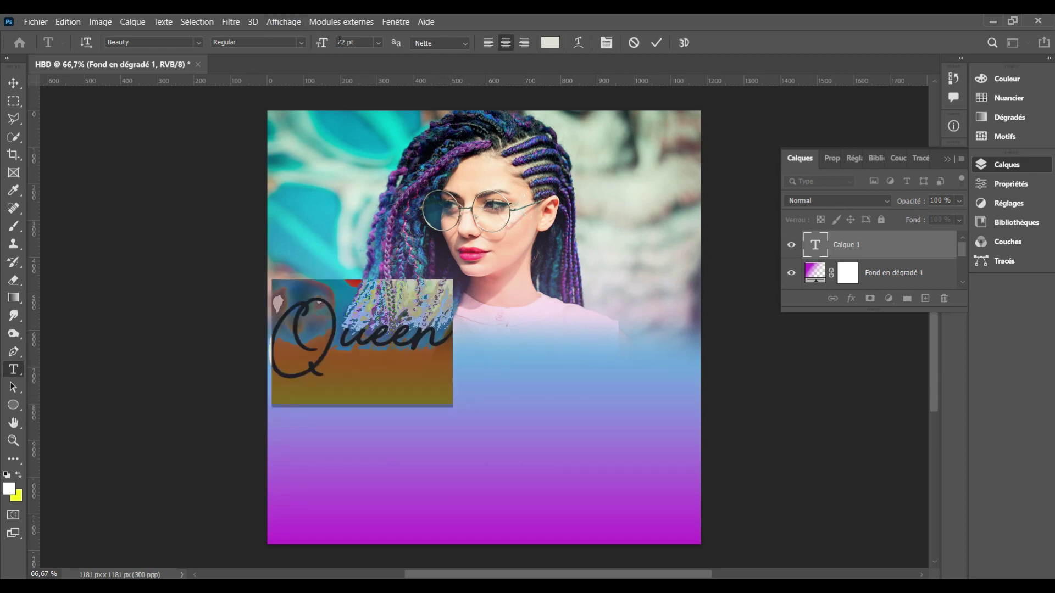
left_click_drag(328, 43, 329, 43)
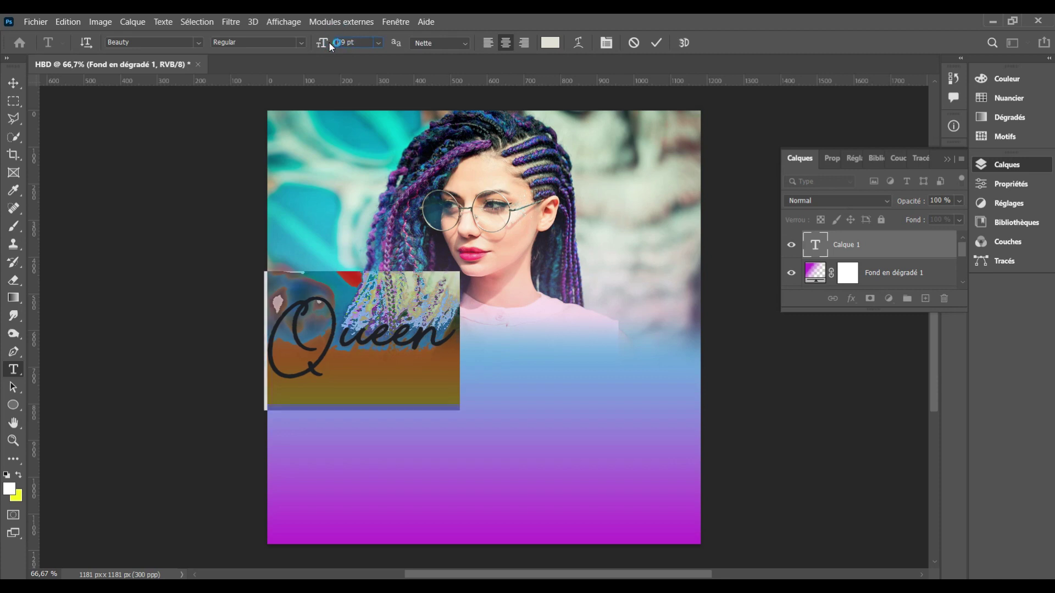
key("Up")
key("Up")
key("Up")
key("Up")
key("Up")
key("Up")
key("Up")
key("Up")
key("Up")
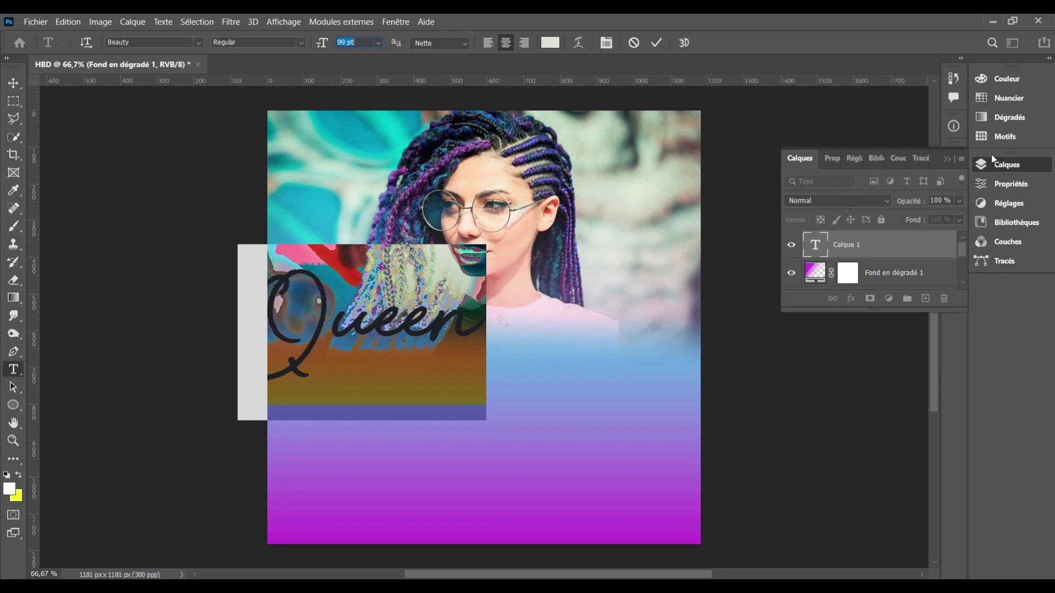
Make Queen a pale colour and move it to the centre just below the face.
left_click(550, 44)
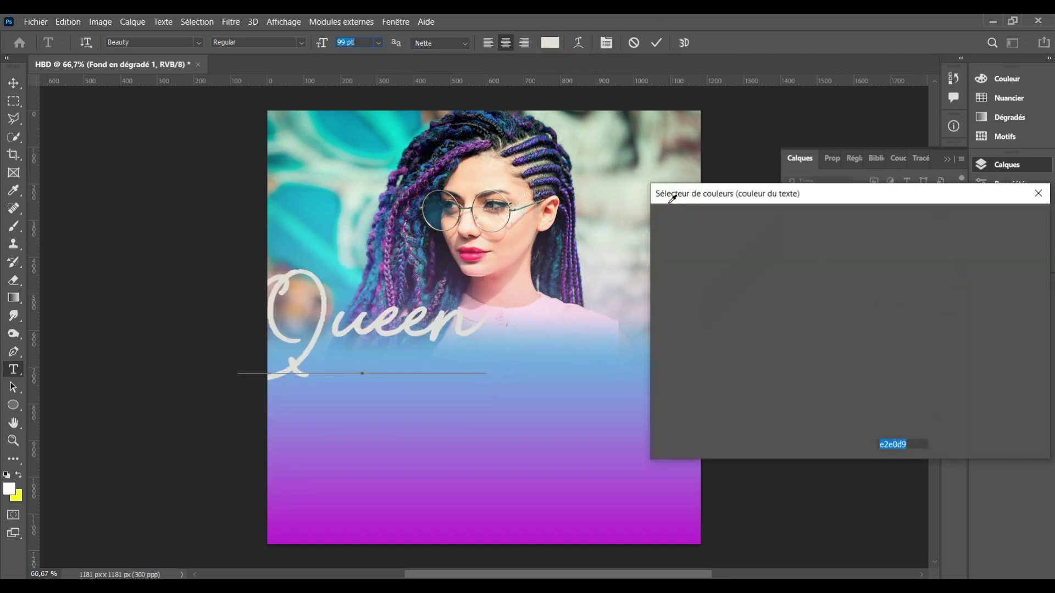
left_click(988, 222)
left_click(658, 42)
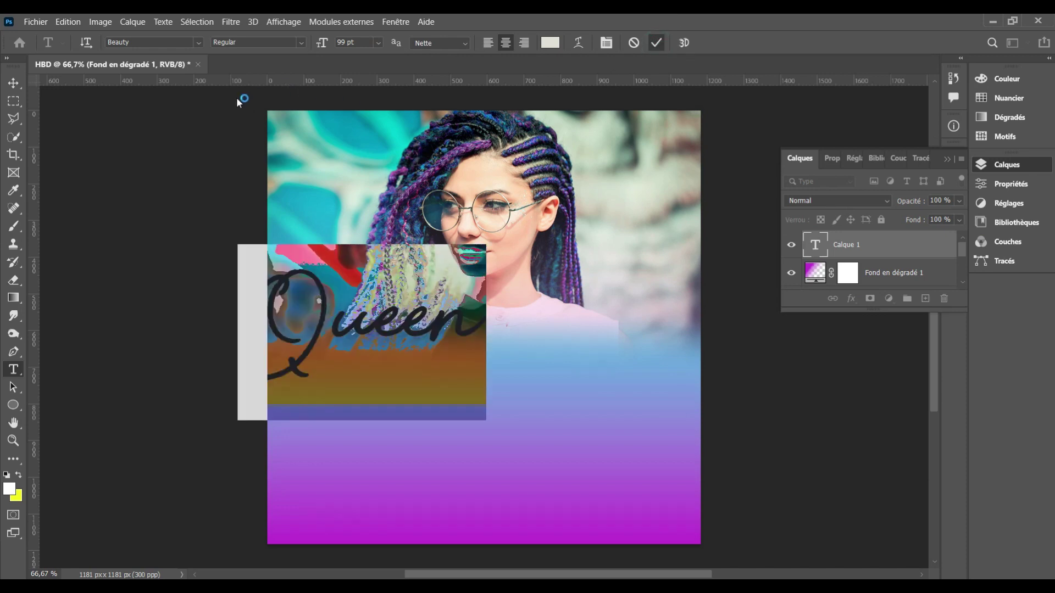
left_click(14, 83)
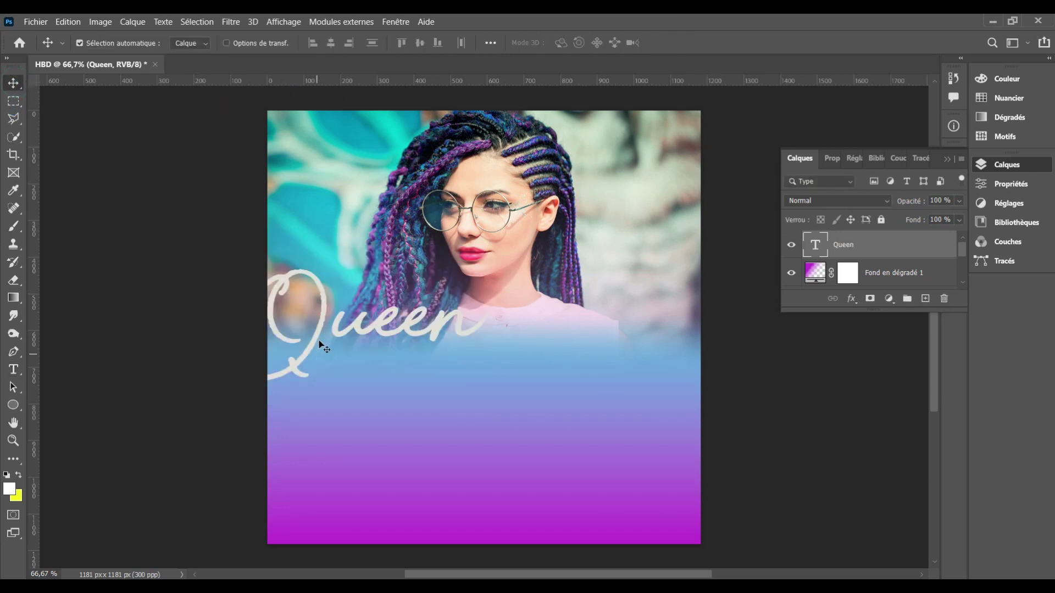
left_click_drag(321, 332, 447, 343)
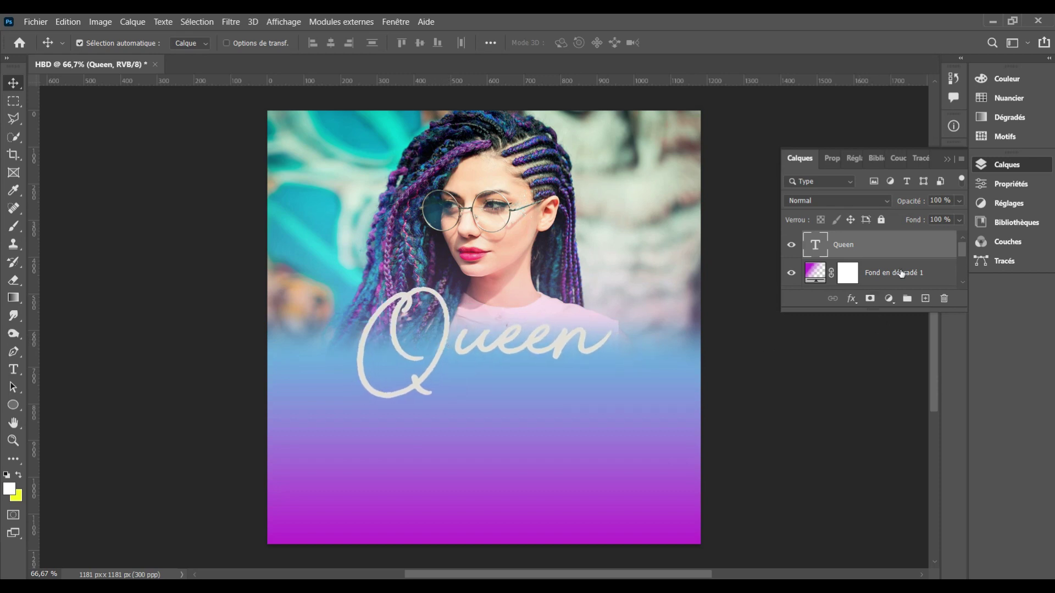
Give Queen a drop shadow with 10 px distance, 10 px size and 52% opacity.
double_click(919, 243)
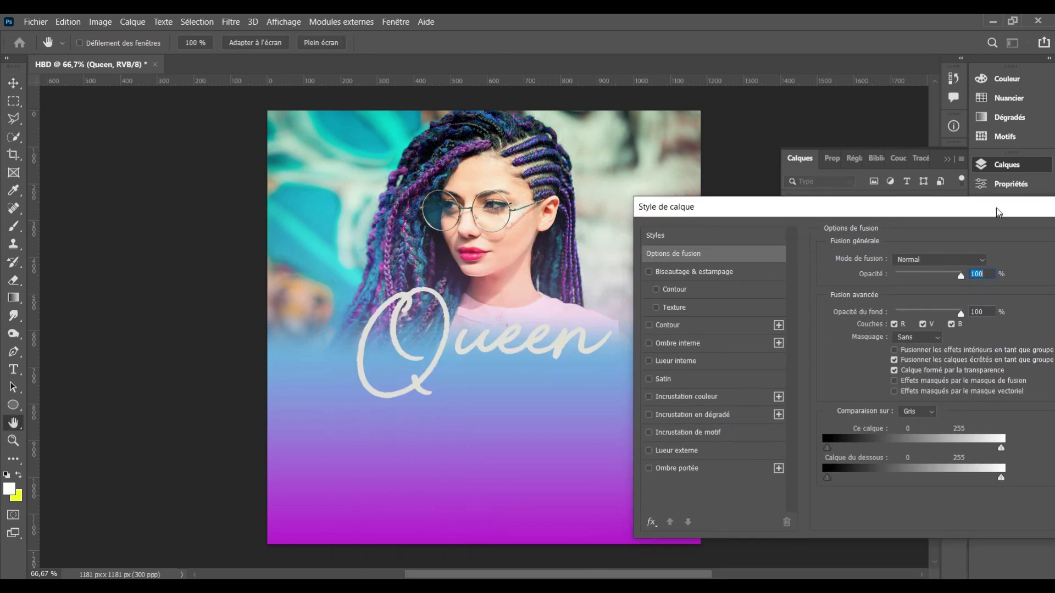
left_click(718, 466)
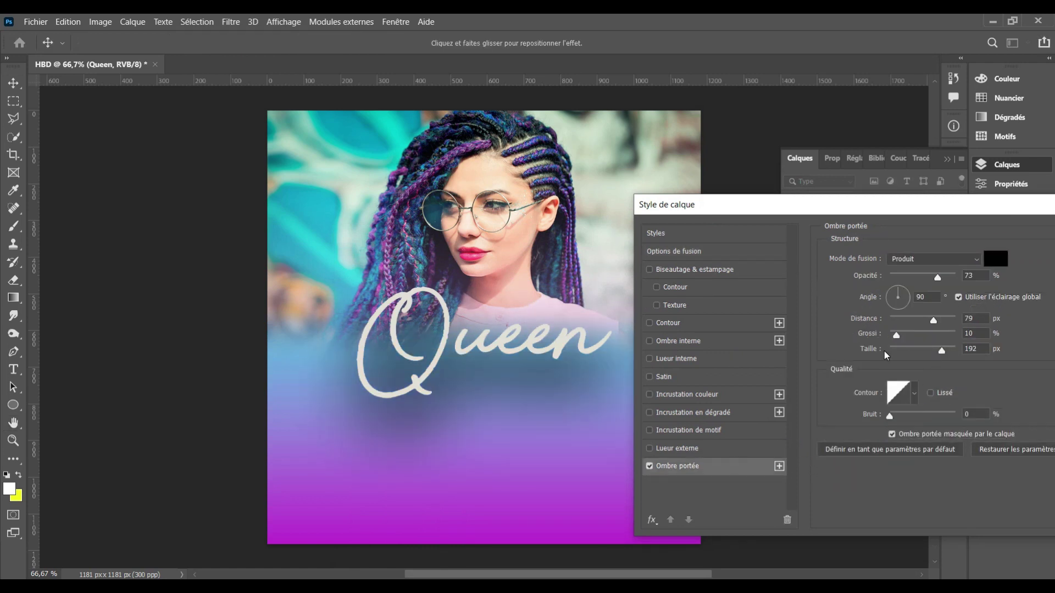
left_click_drag(900, 350, 902, 349)
mouse_move(904, 350)
left_mouse_down()
mouse_move(919, 322)
mouse_move(897, 325)
left_mouse_up()
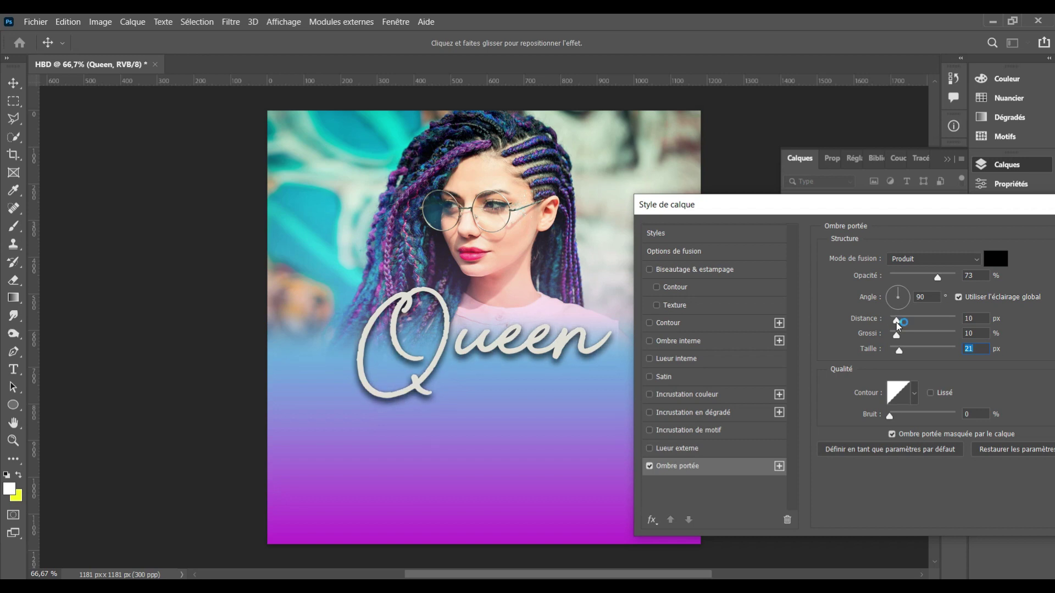
left_click(897, 323)
left_click_drag(898, 352, 896, 352)
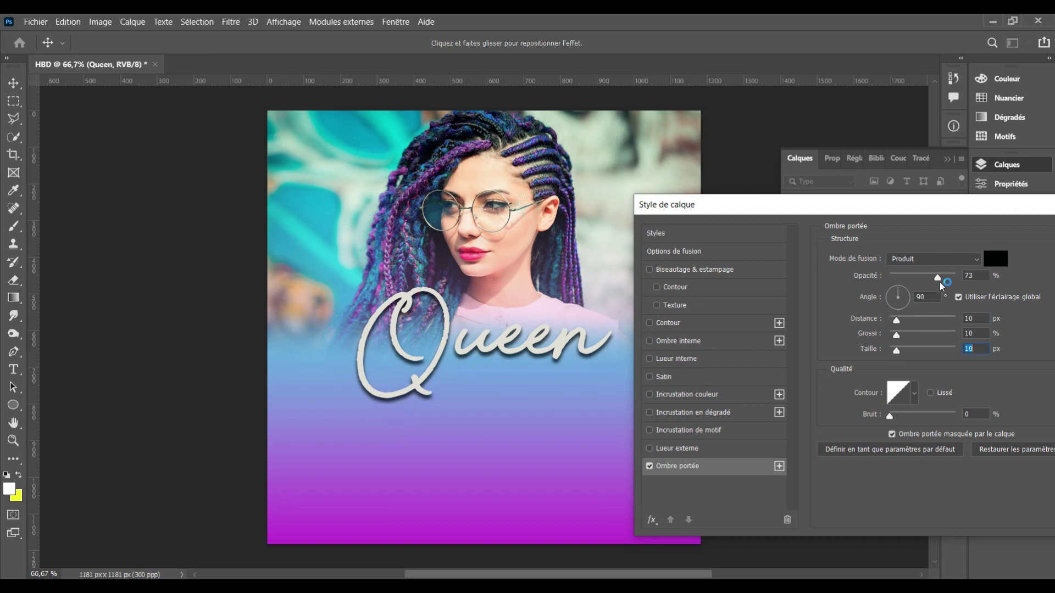
left_click_drag(932, 280, 926, 279)
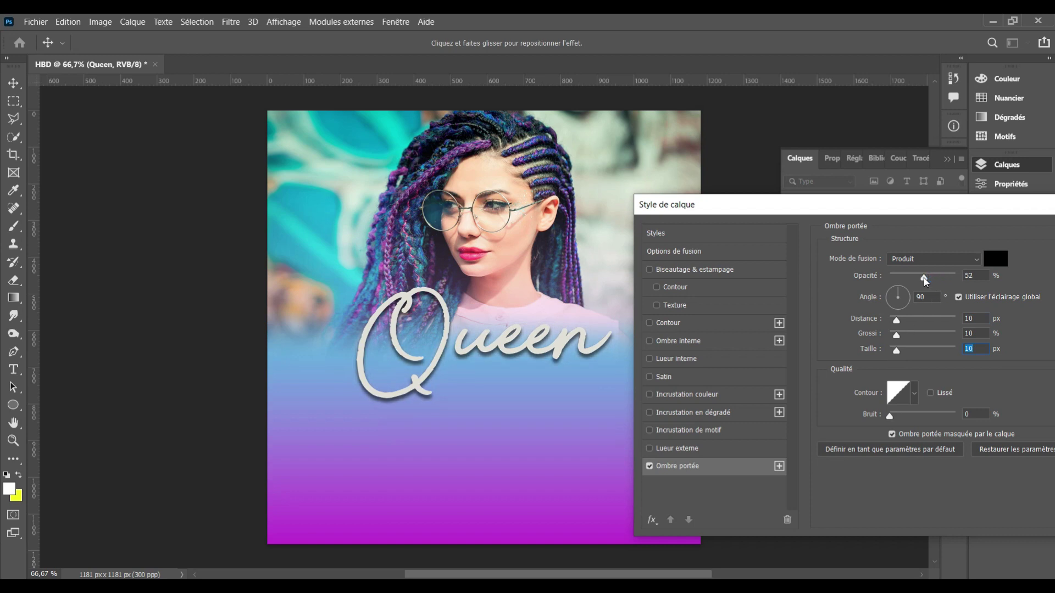
left_click_drag(874, 211, 700, 216)
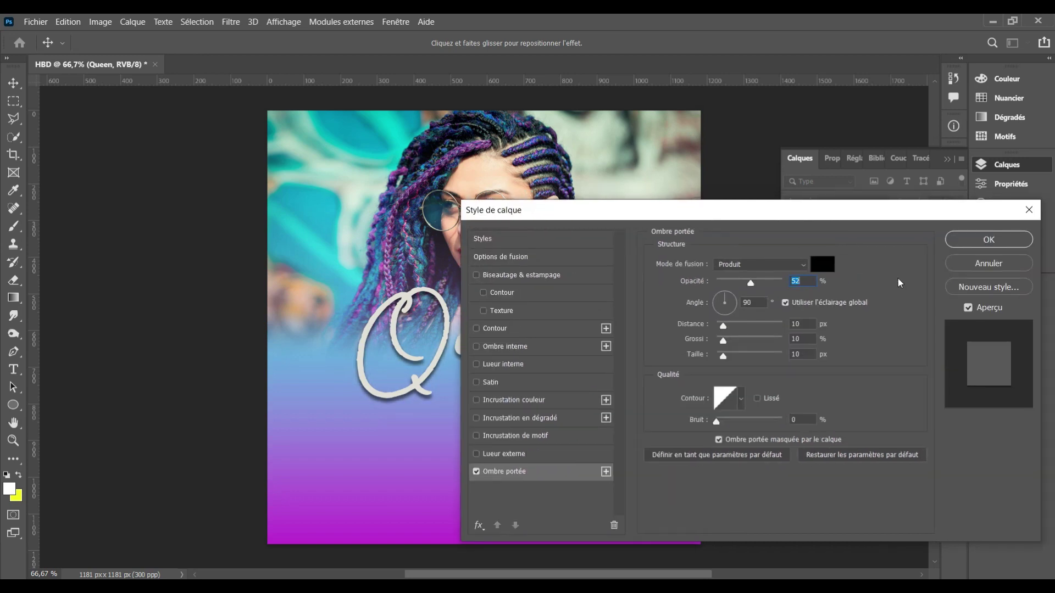
left_click(970, 244)
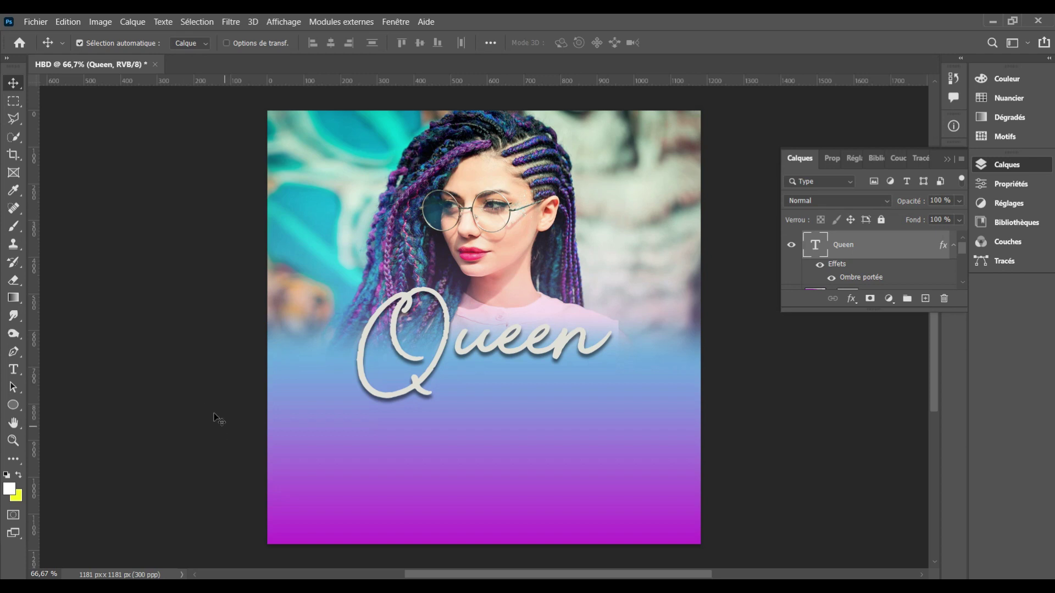
Draw a small white circle and move it onto the tail of the Q in Queen.
left_click(14, 407)
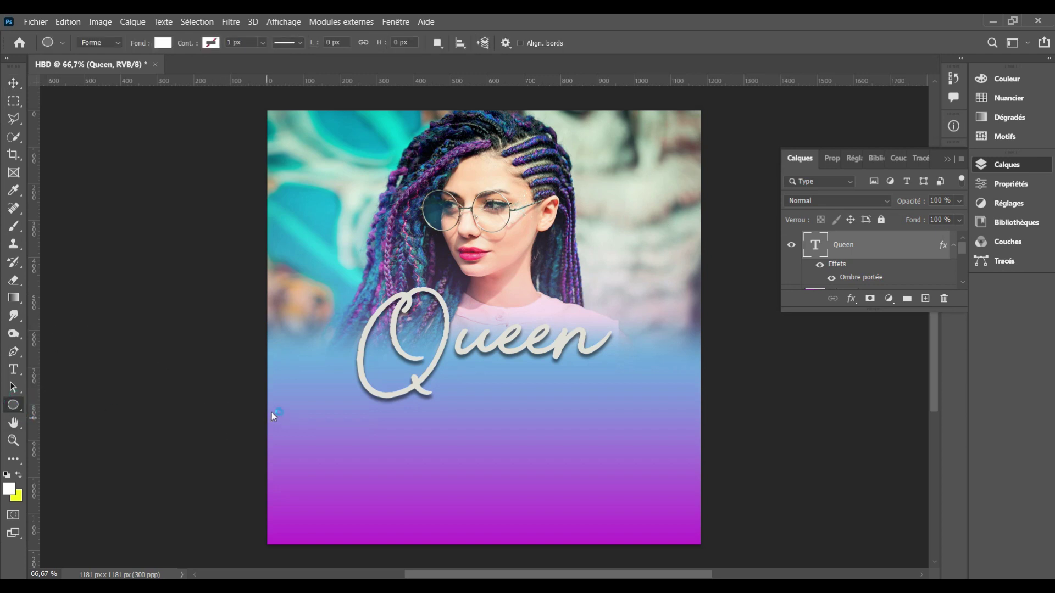
left_click_drag(519, 454, 555, 506)
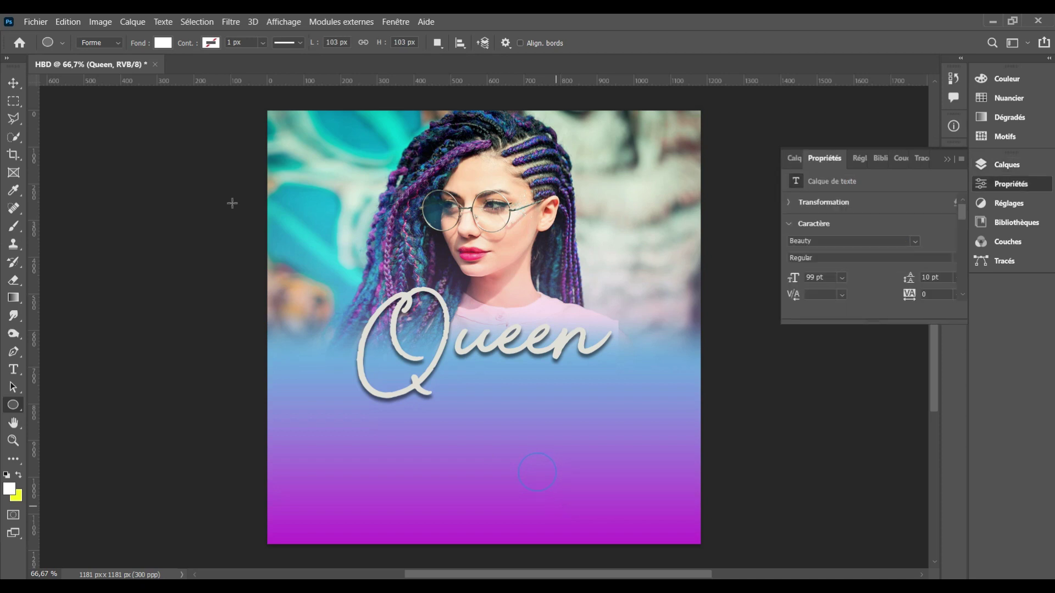
left_click(13, 82)
mouse_move(543, 476)
left_mouse_down()
mouse_move(449, 363)
mouse_move(456, 378)
left_mouse_up()
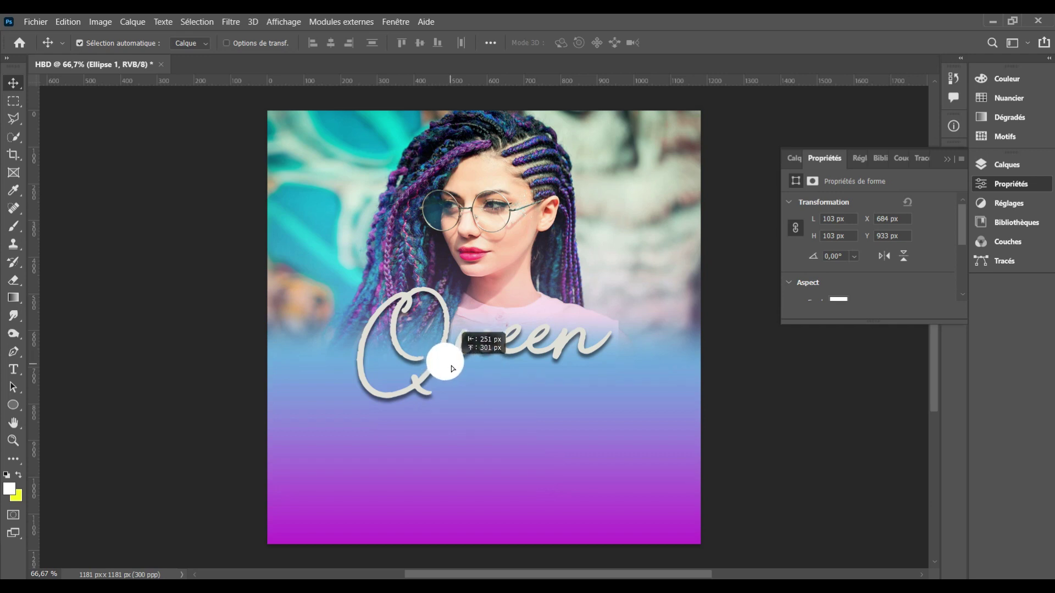
left_click_drag(456, 379, 462, 385)
Type 'du' and set it in Montserrat Bold.
key("t")
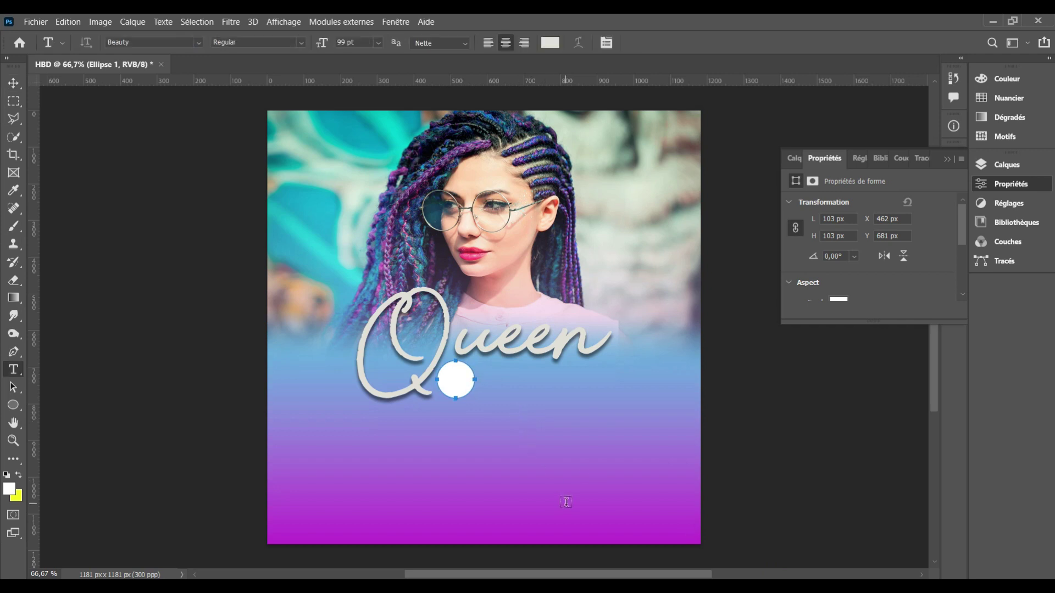
left_click(566, 503)
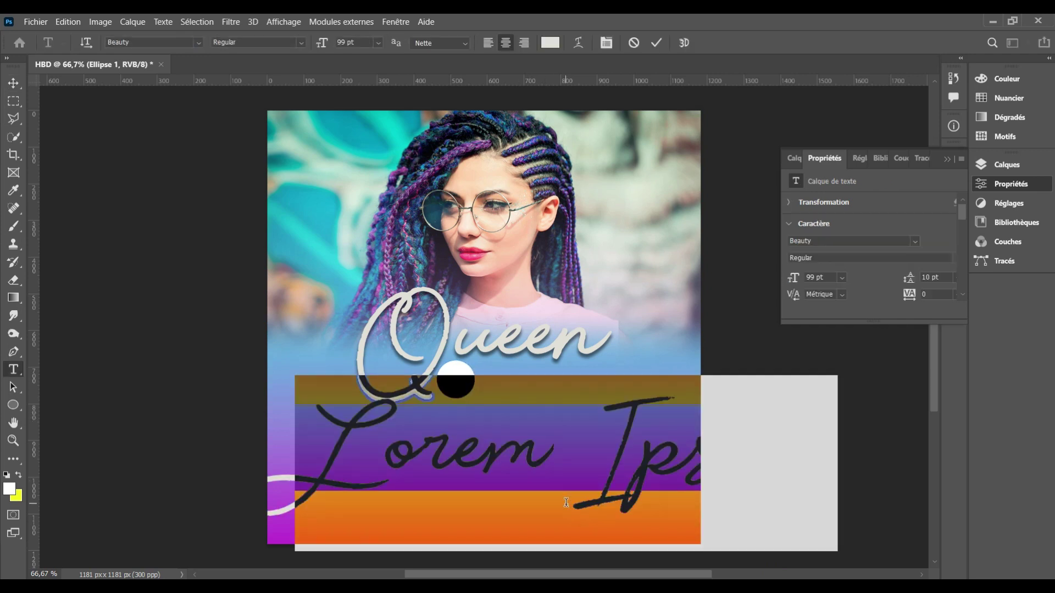
type("du")
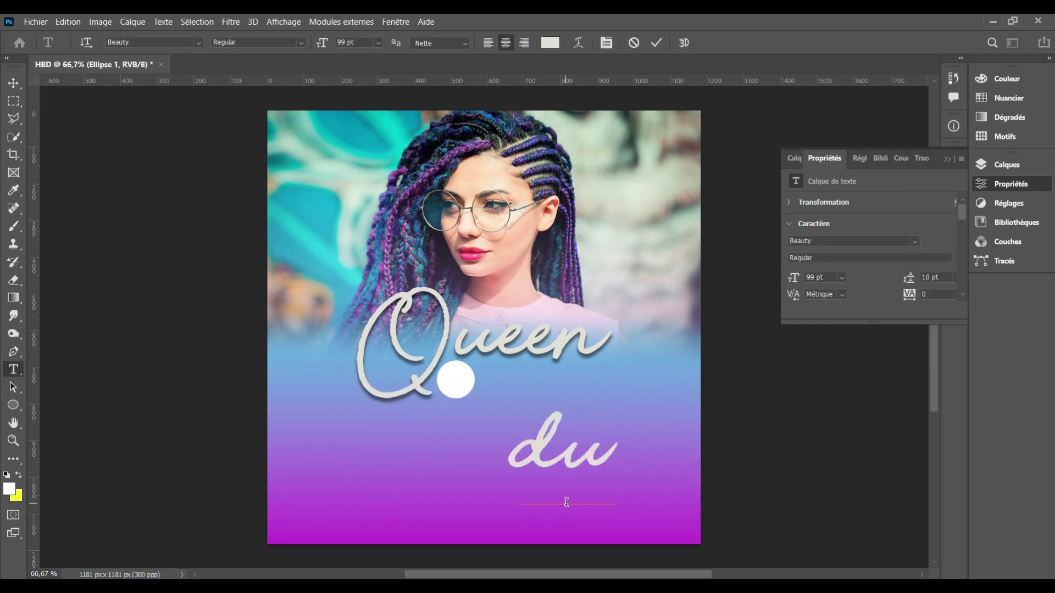
key("ctrl+a")
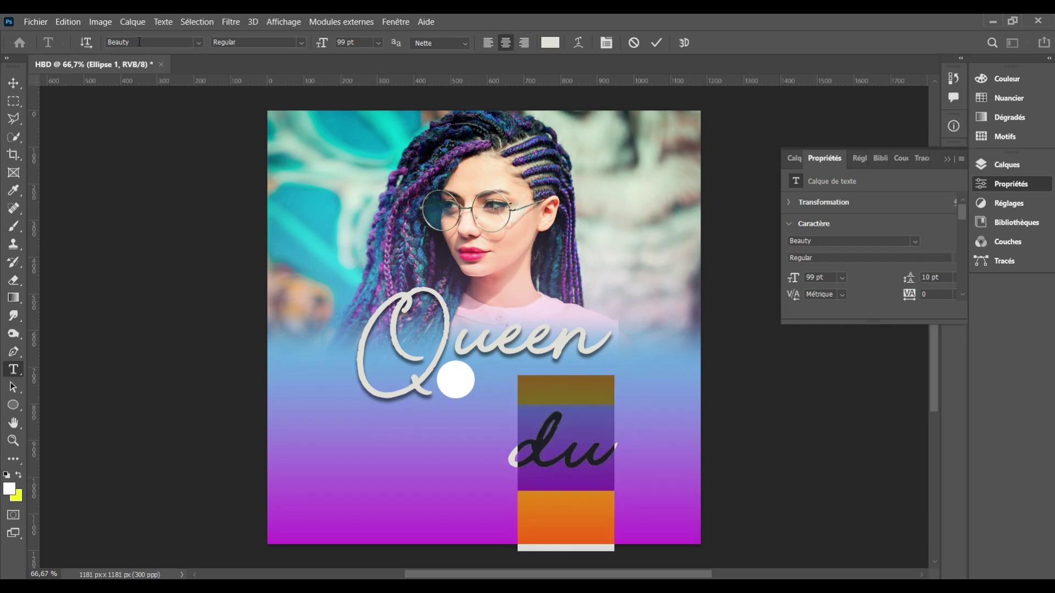
left_click(152, 41)
type("montserr")
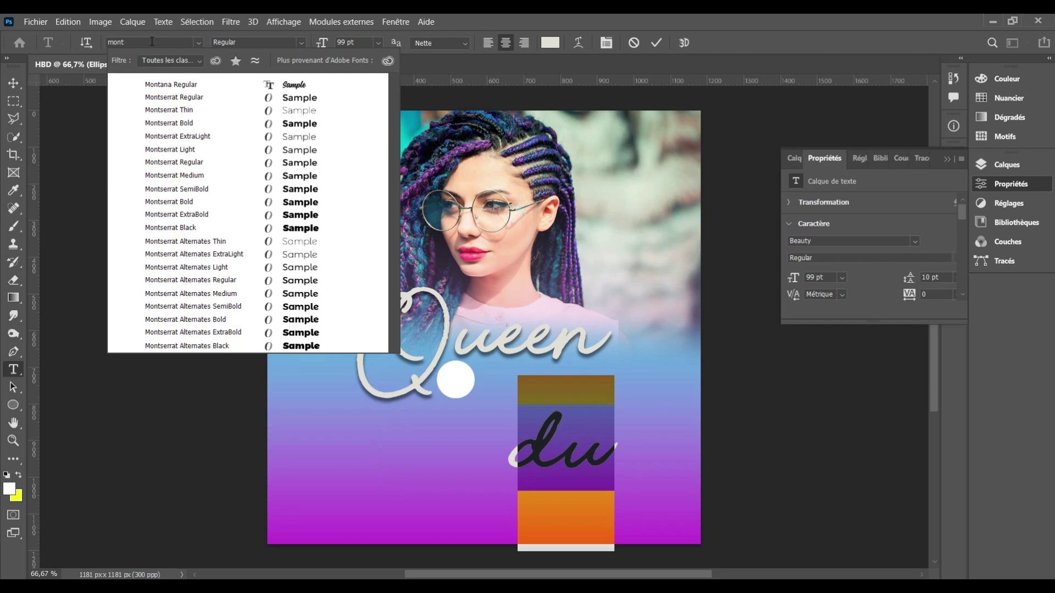
left_click(294, 127)
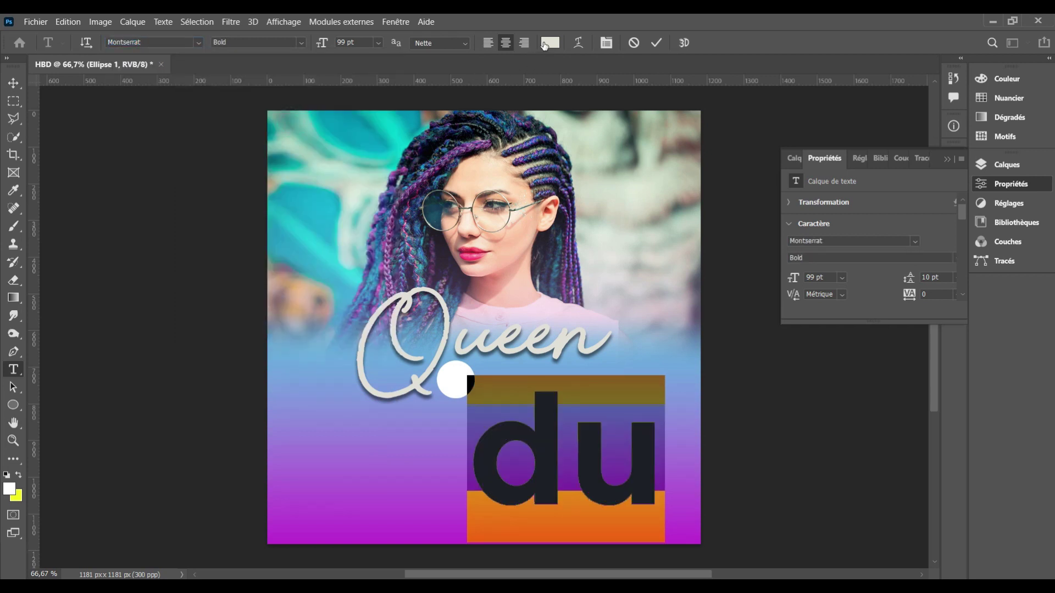
Make the du text very dark and 15 pt.
left_click(545, 43)
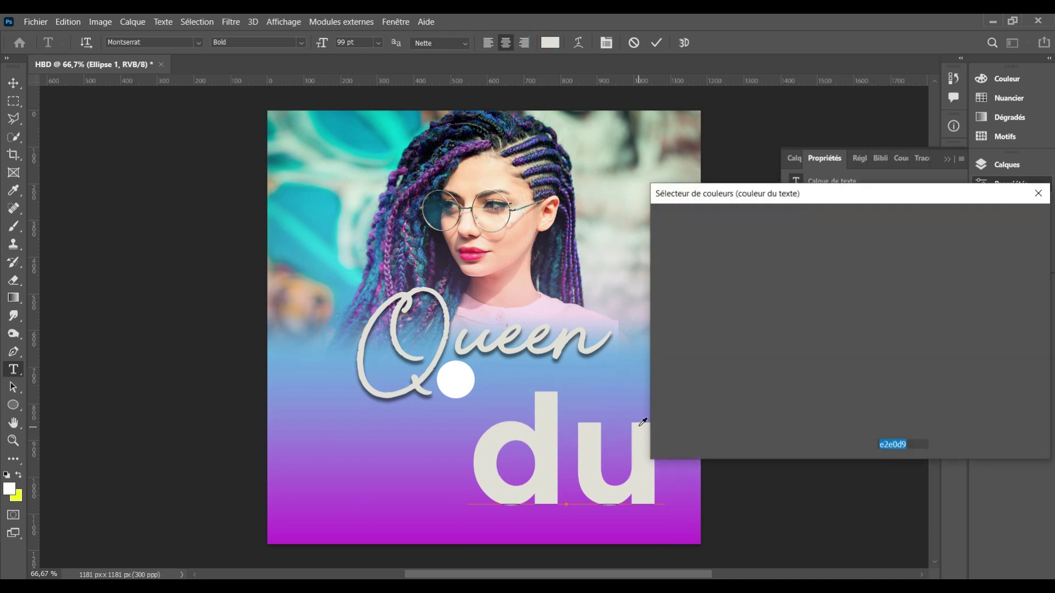
left_click(661, 367)
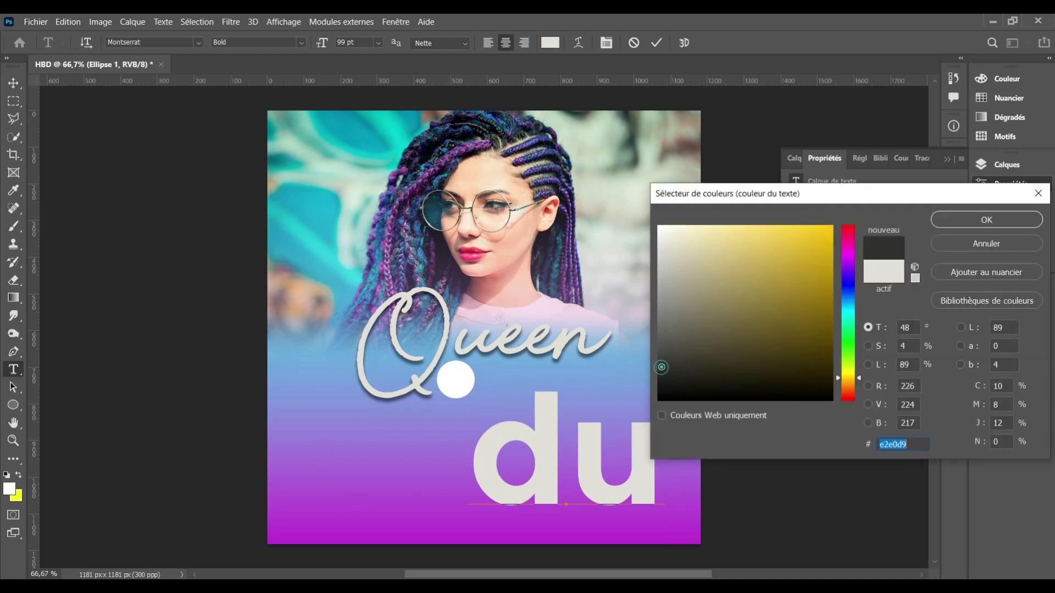
left_click(970, 225)
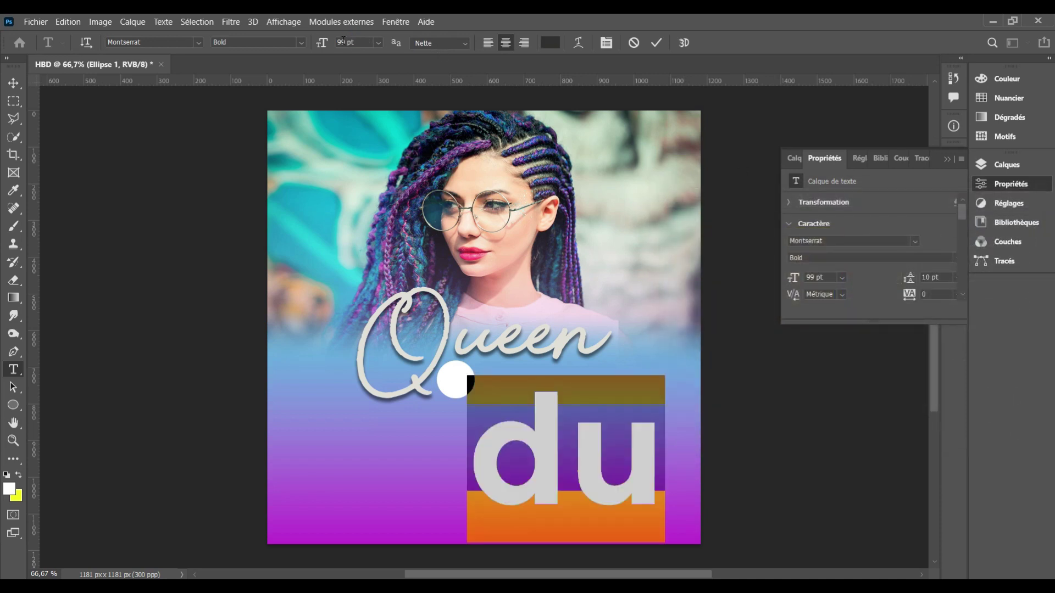
type("15")
key("Return")
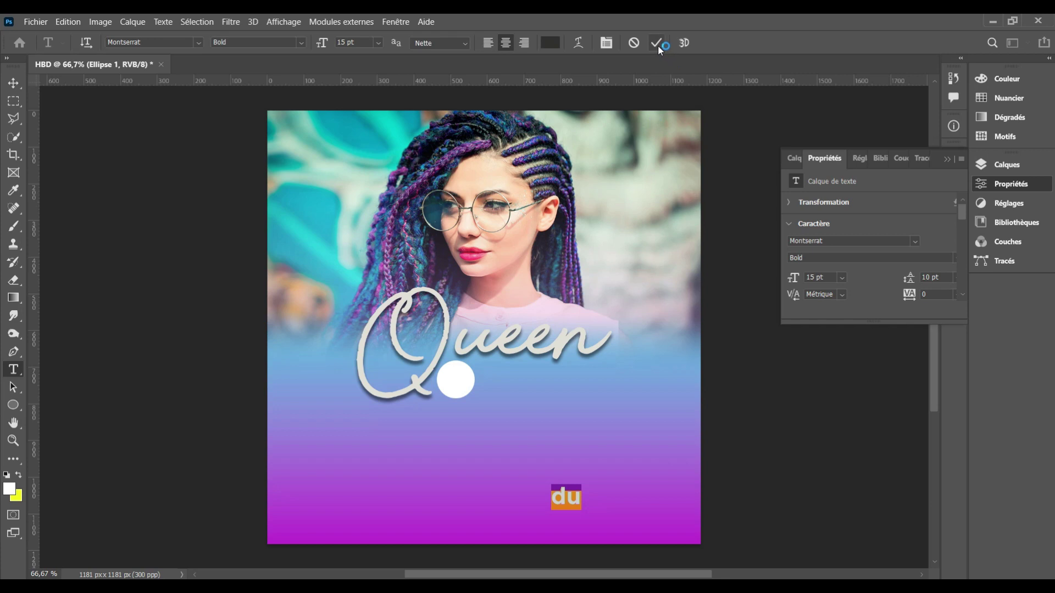
Move du into the white circle and nudge it down to centre it.
left_click(13, 82)
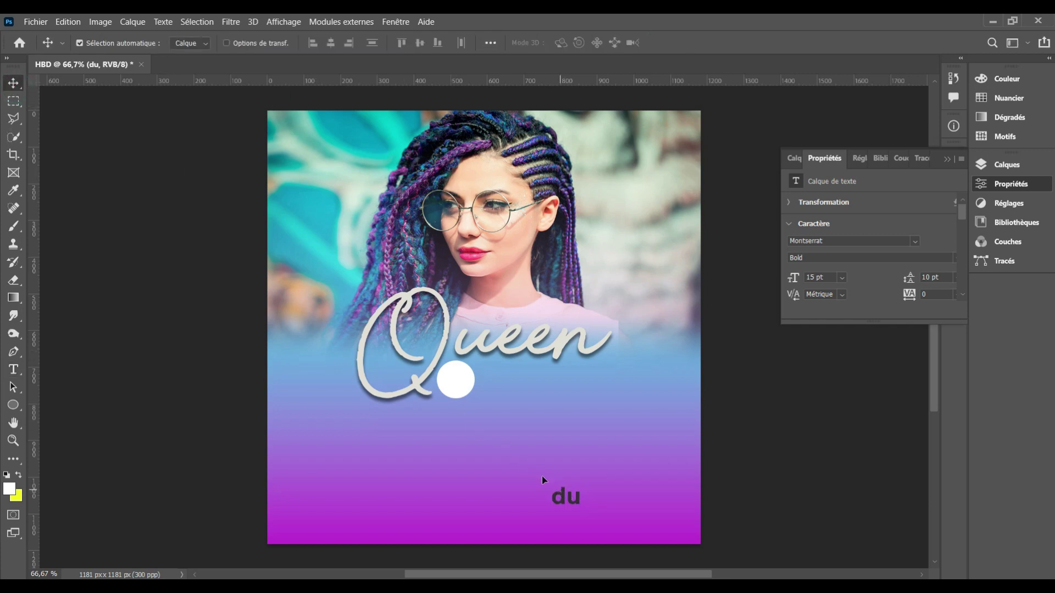
left_click_drag(567, 496, 453, 374)
key("Down")
key("Down")
key("Down")
key("Down")
key("Down")
key("Down")
key("Down")
key("Down")
key("Down")
key("Down")
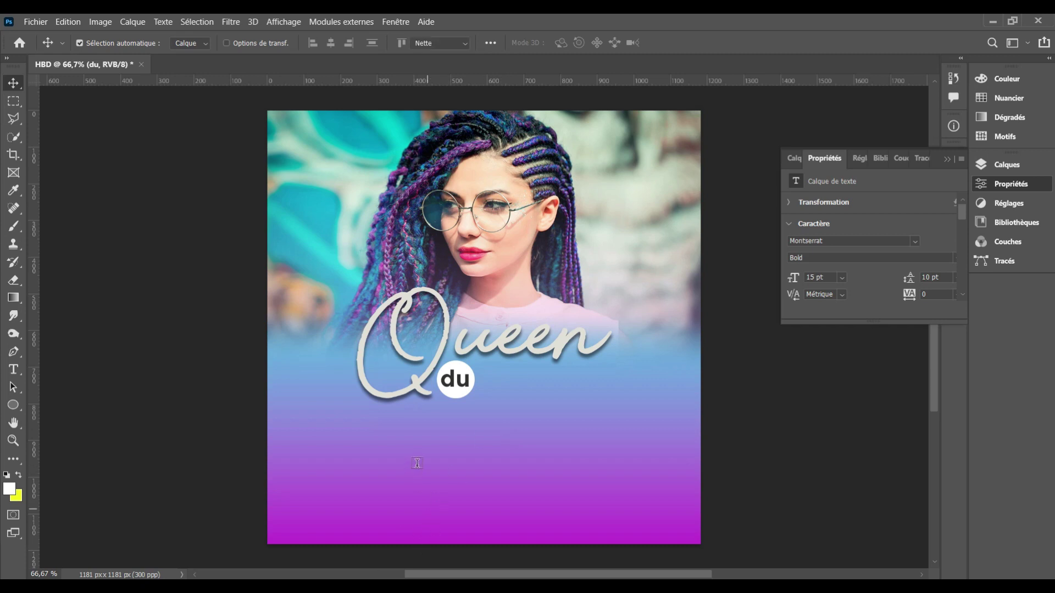
Type '24' below Queen at 50 pt.
key("t")
left_click(428, 458)
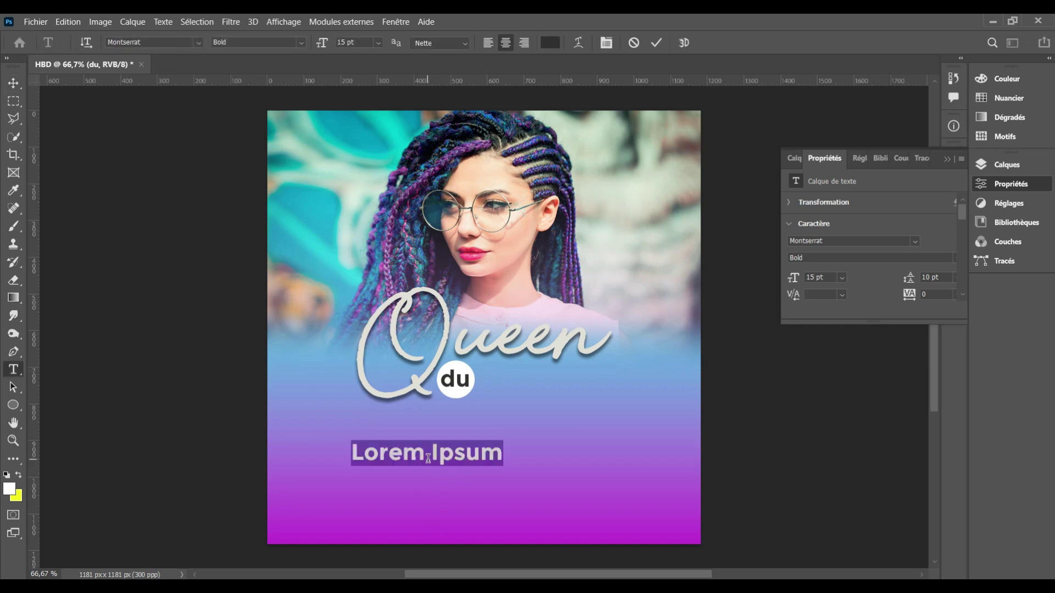
type("24")
key("ctrl+a")
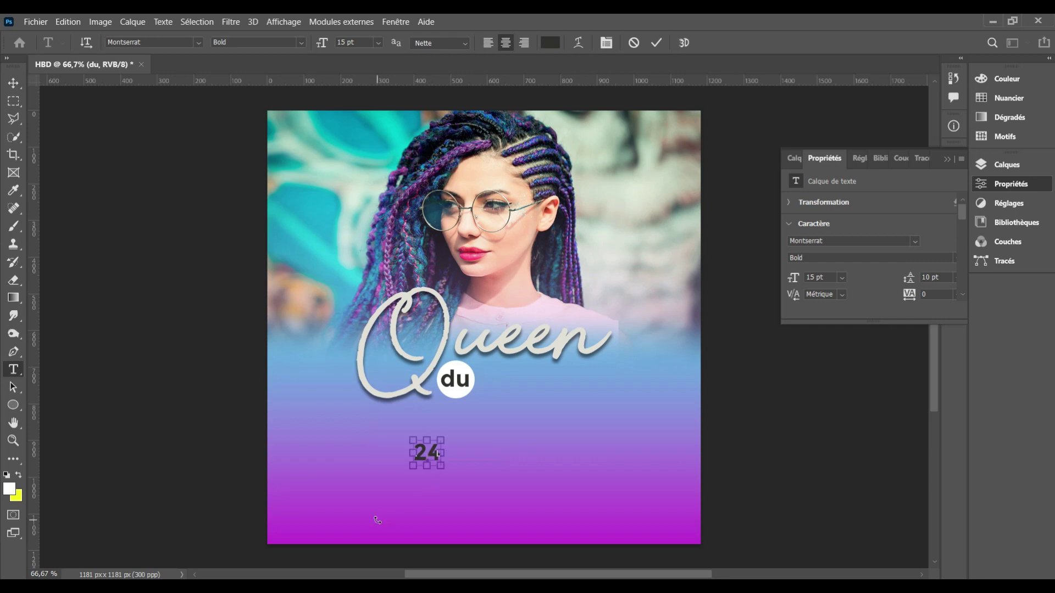
left_click(345, 42)
type("50")
key("Return")
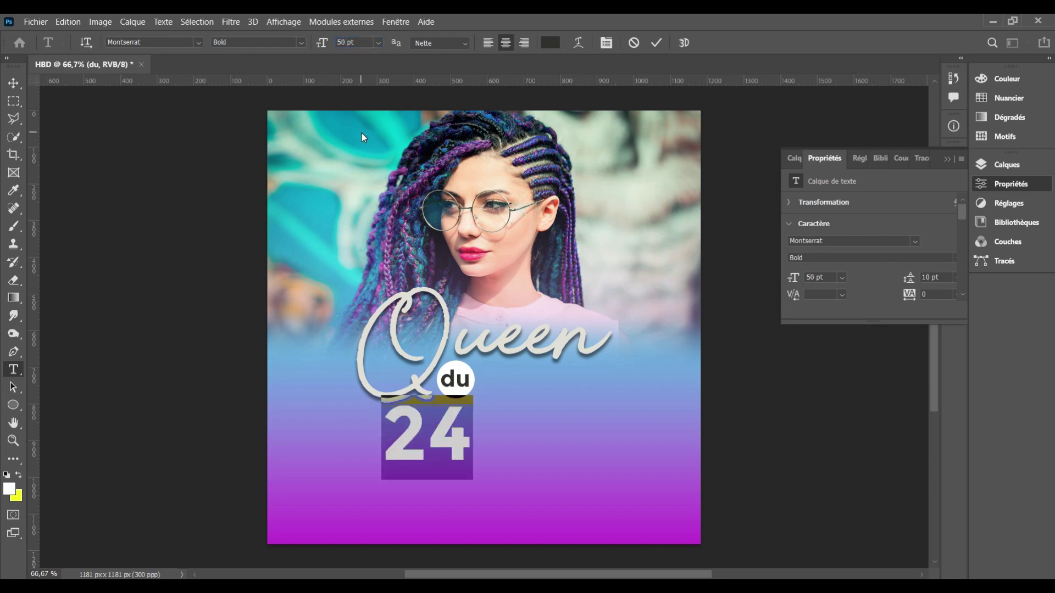
left_click(657, 42)
Move 24 up to sit just right of the du circle.
left_click(12, 82)
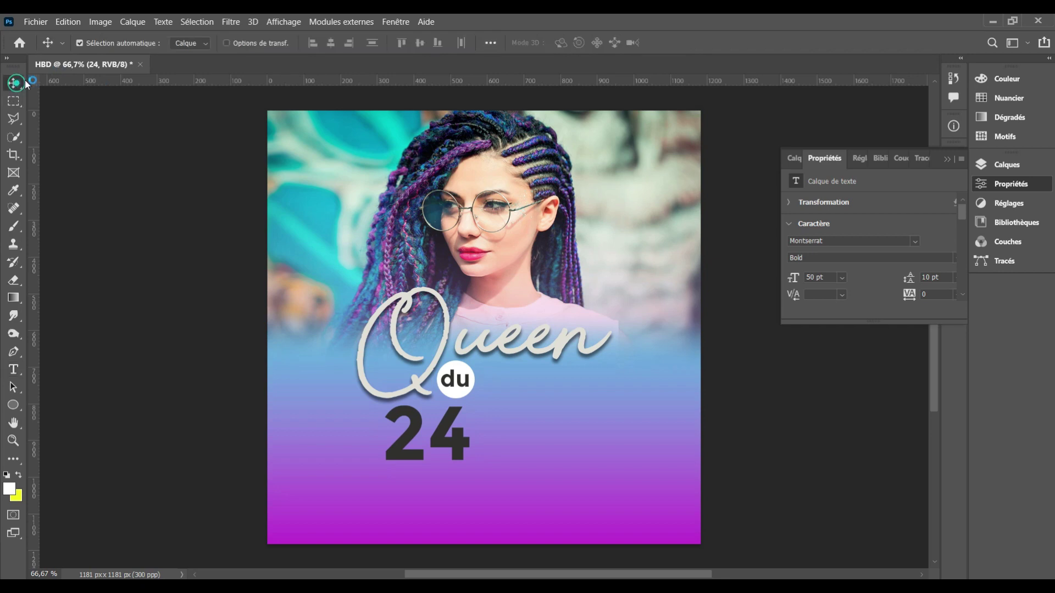
left_click_drag(452, 447, 555, 405)
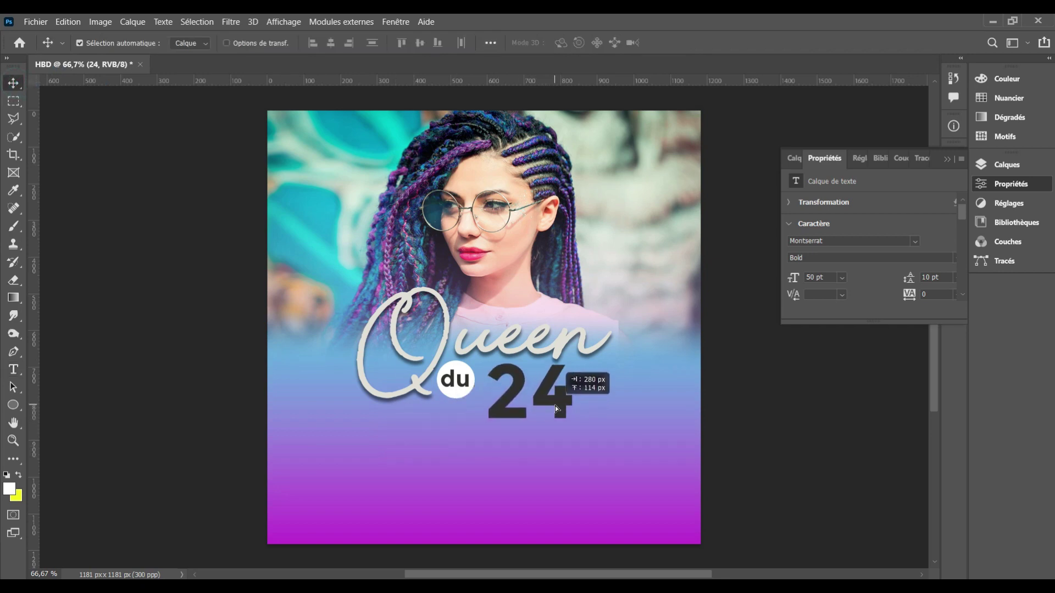
left_click_drag(554, 405, 556, 405)
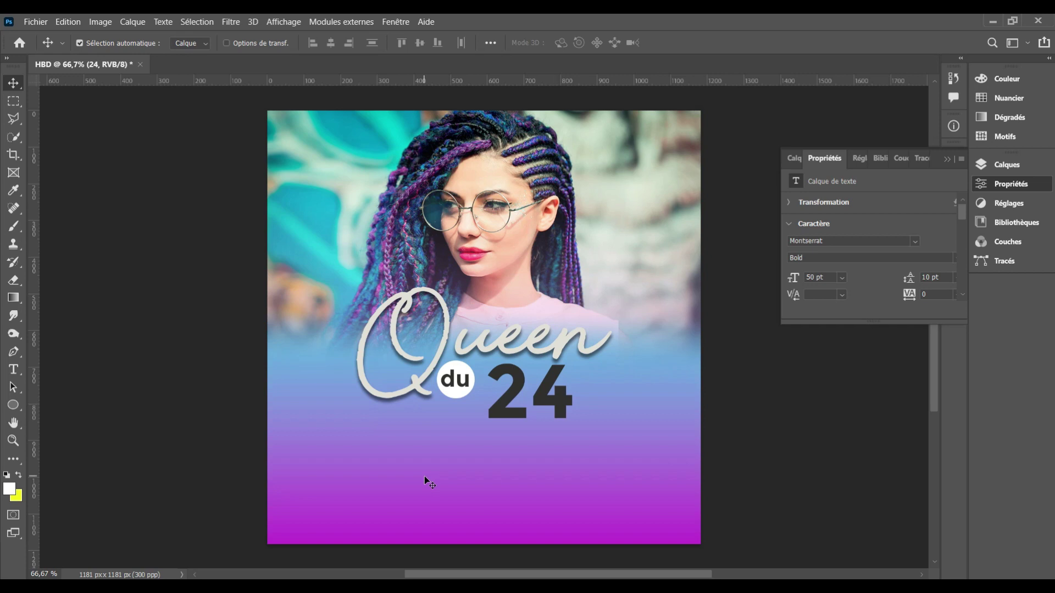
Add a large 64 pt 'JUIN' text layer low on the poster.
key("t")
left_click(363, 488)
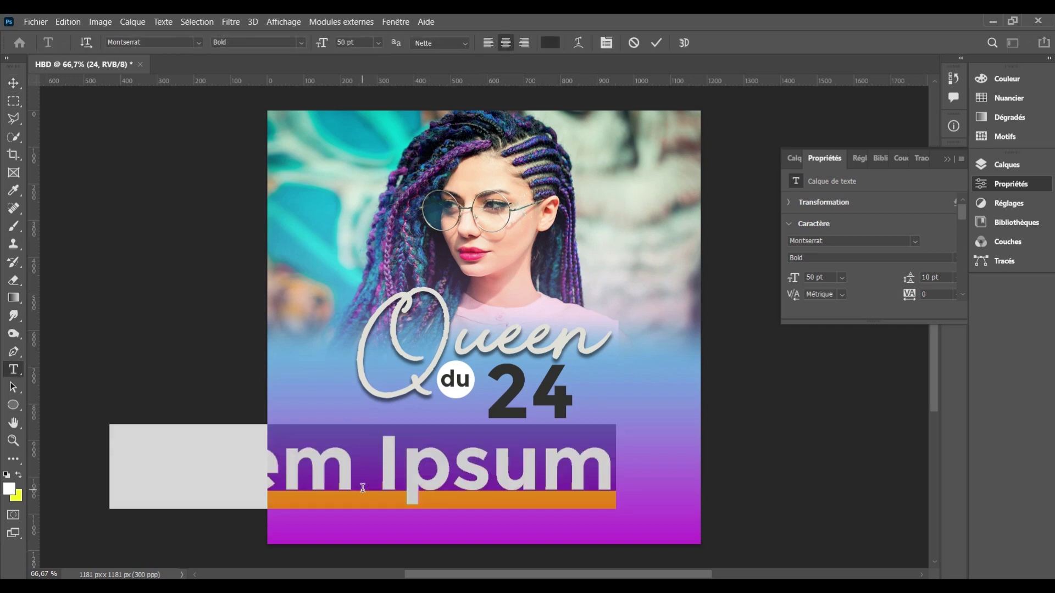
type("JUIN")
key("ctrl+a")
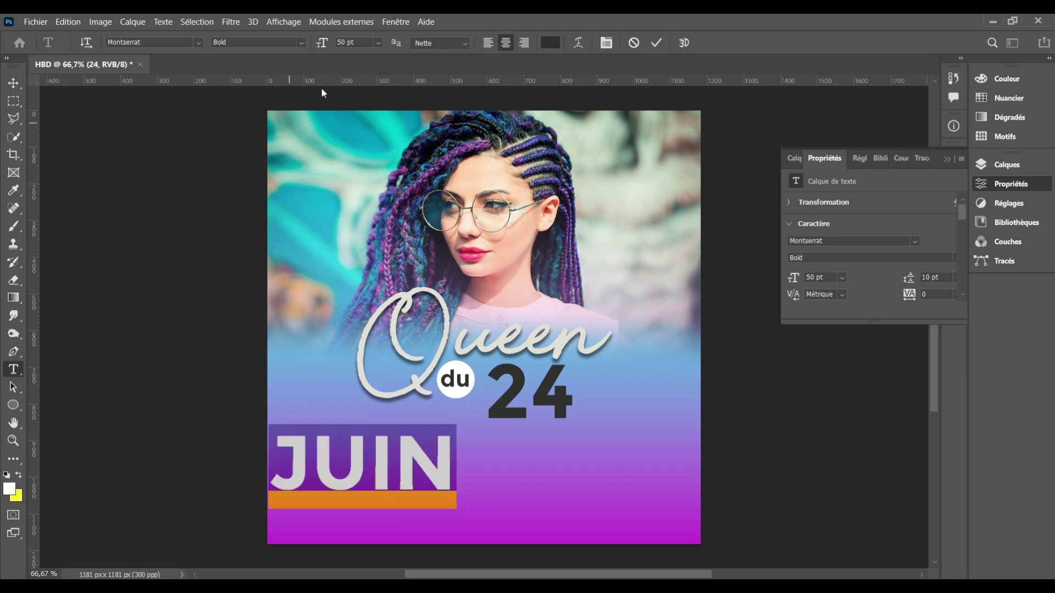
left_click(340, 43)
key("Up")
key("Up")
key("Up")
key("Up")
key("Up")
key("Up")
key("Up")
key("Up")
key("Up")
key("Up")
key("Up")
key("Up")
key("Up")
key("Up")
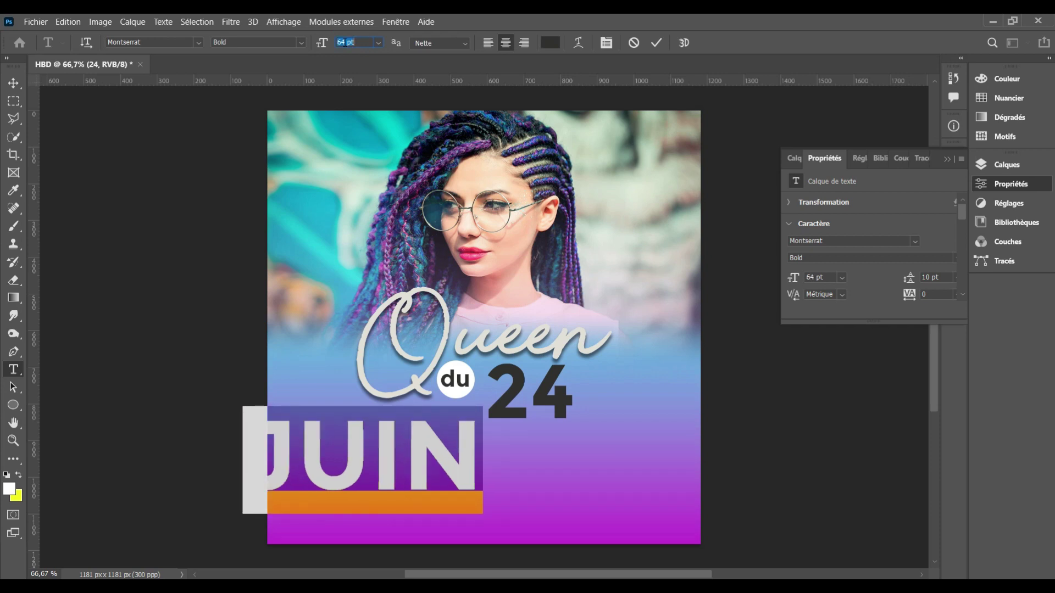
left_click(657, 43)
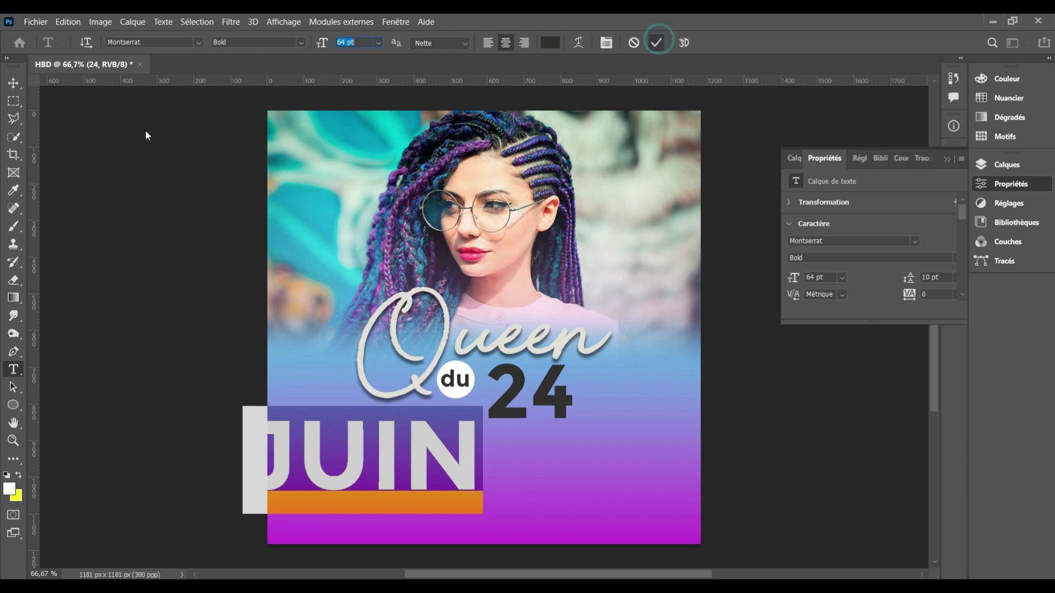
Centre JUIN under '24' and convert its text layer into a shape.
left_click(15, 85)
left_click_drag(453, 472, 583, 474)
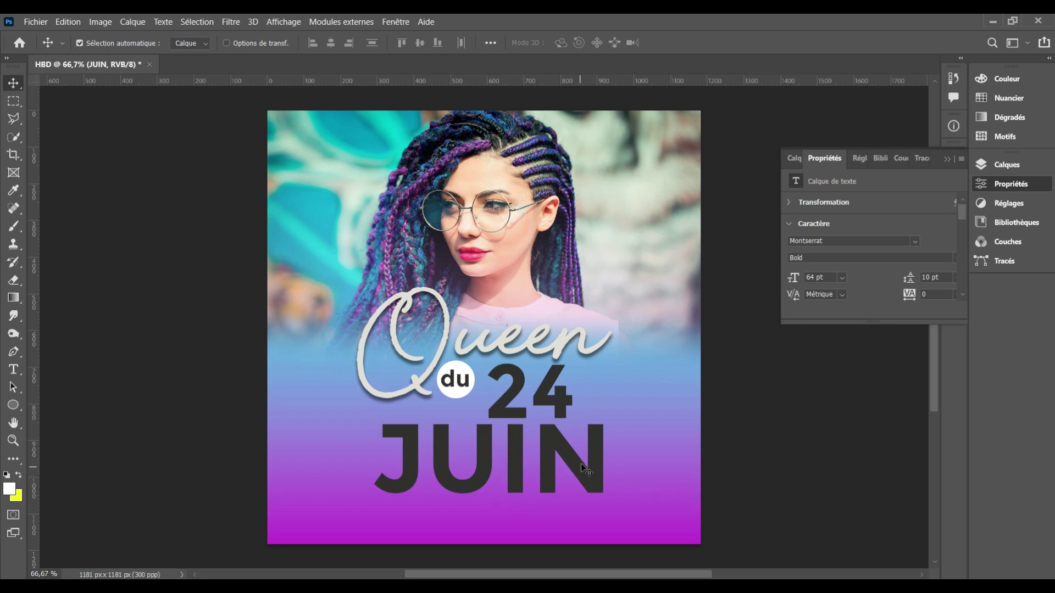
left_click(1007, 165)
right_click(909, 249)
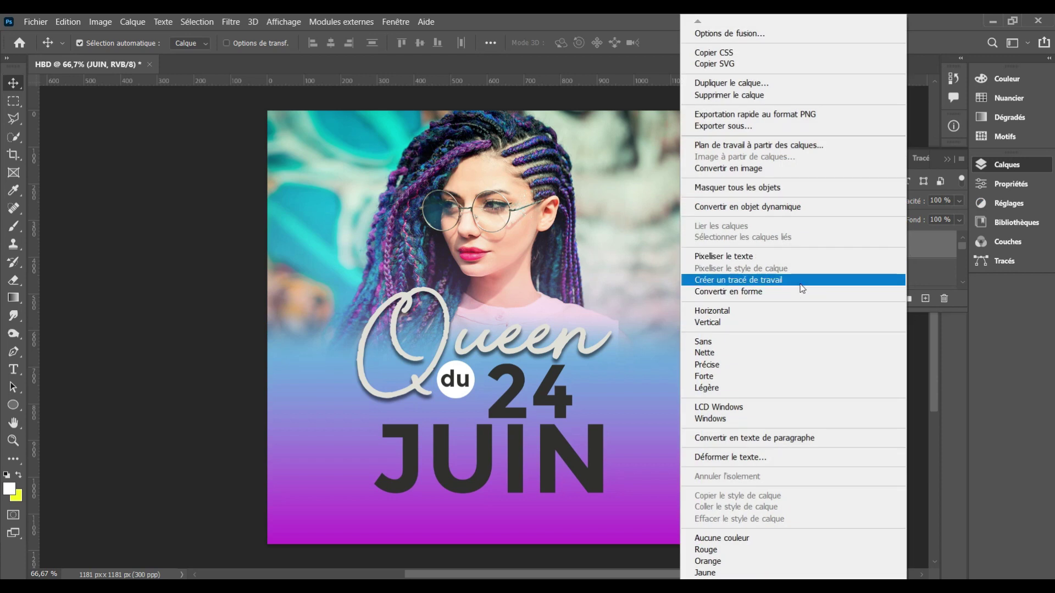
left_click(768, 290)
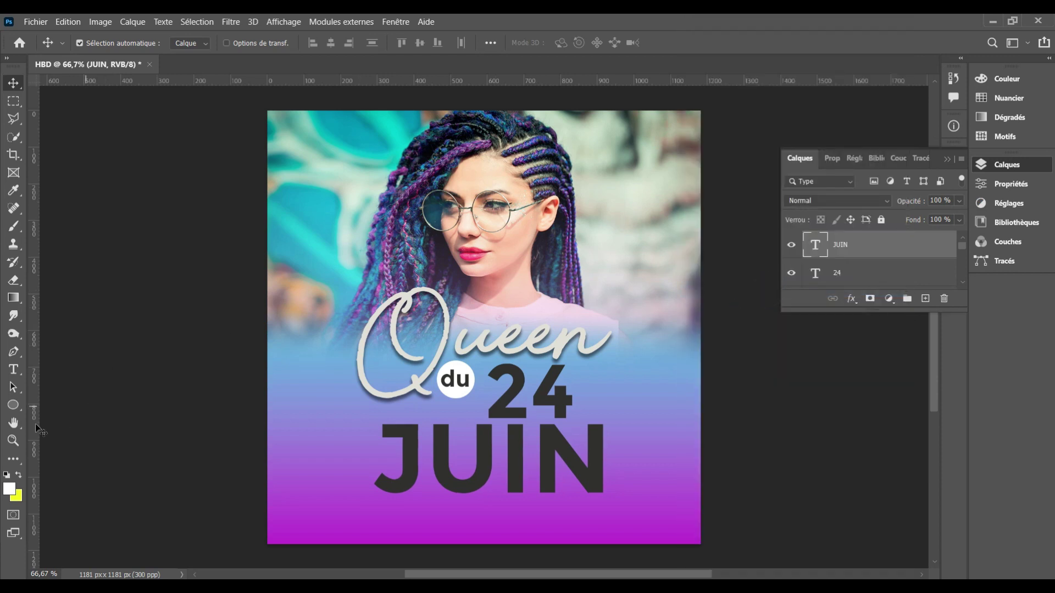
left_click(15, 405)
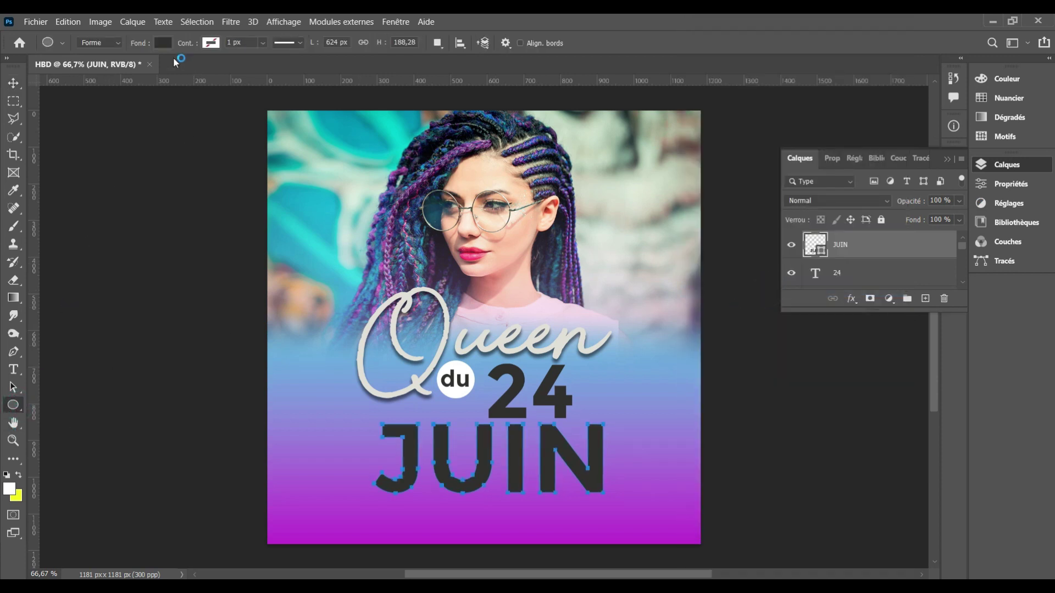
left_click(163, 43)
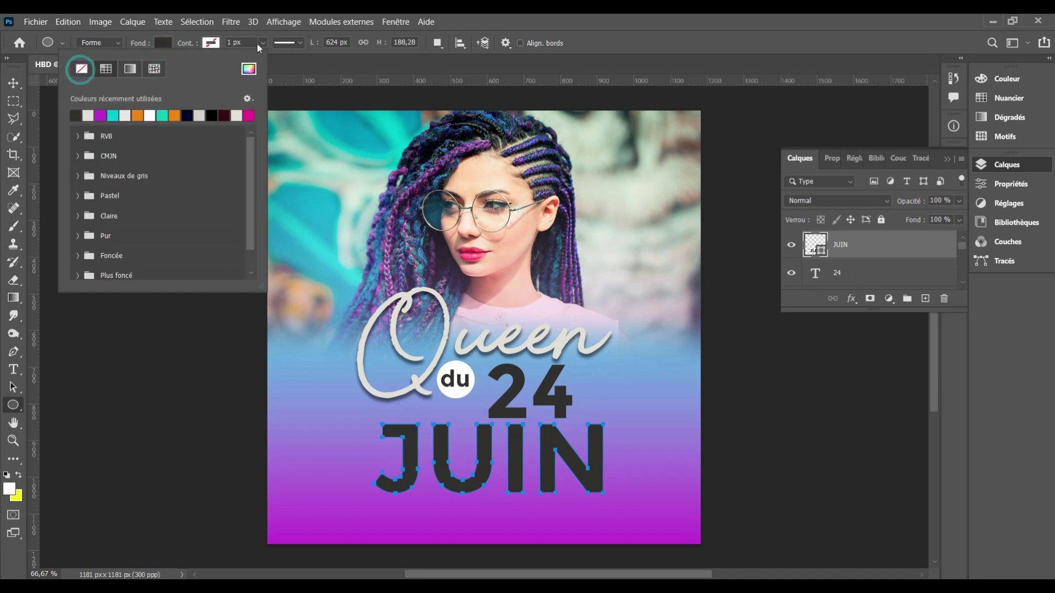
Give the JUIN shape a white 10 px stroke and no fill.
left_click(211, 43)
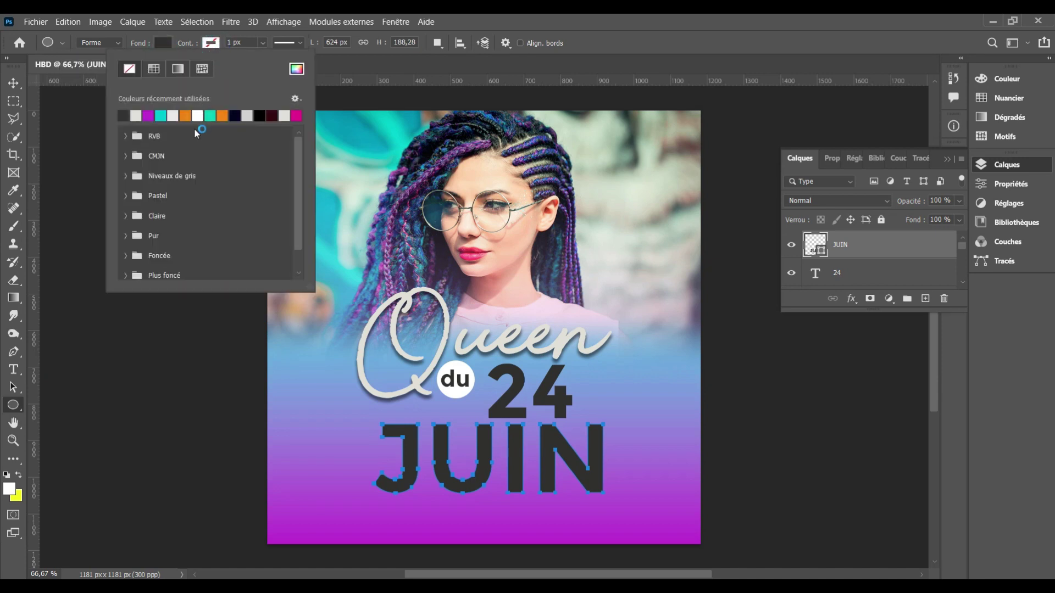
left_click(201, 115)
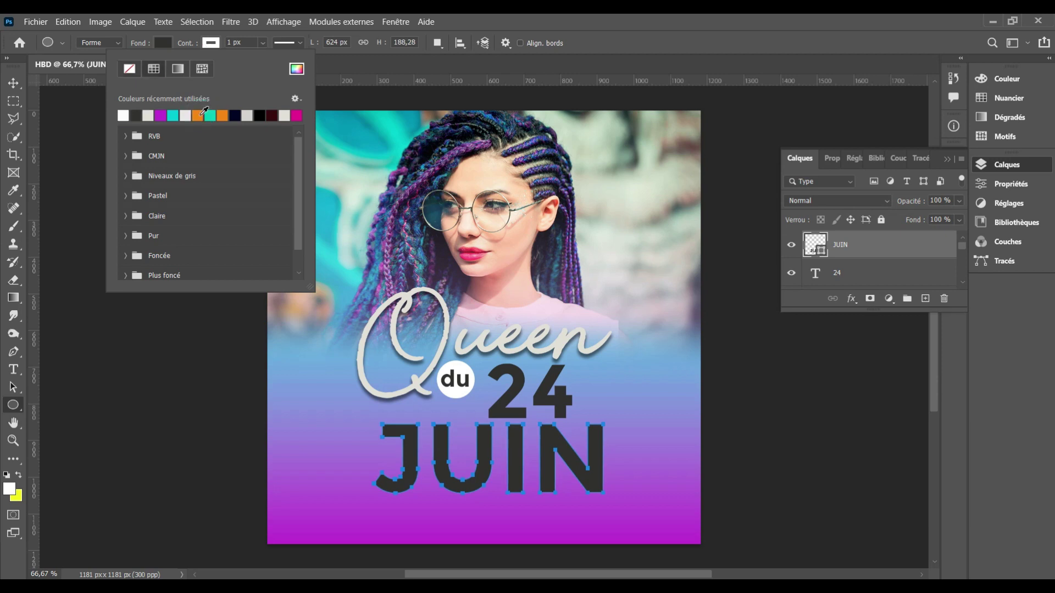
left_click(164, 43)
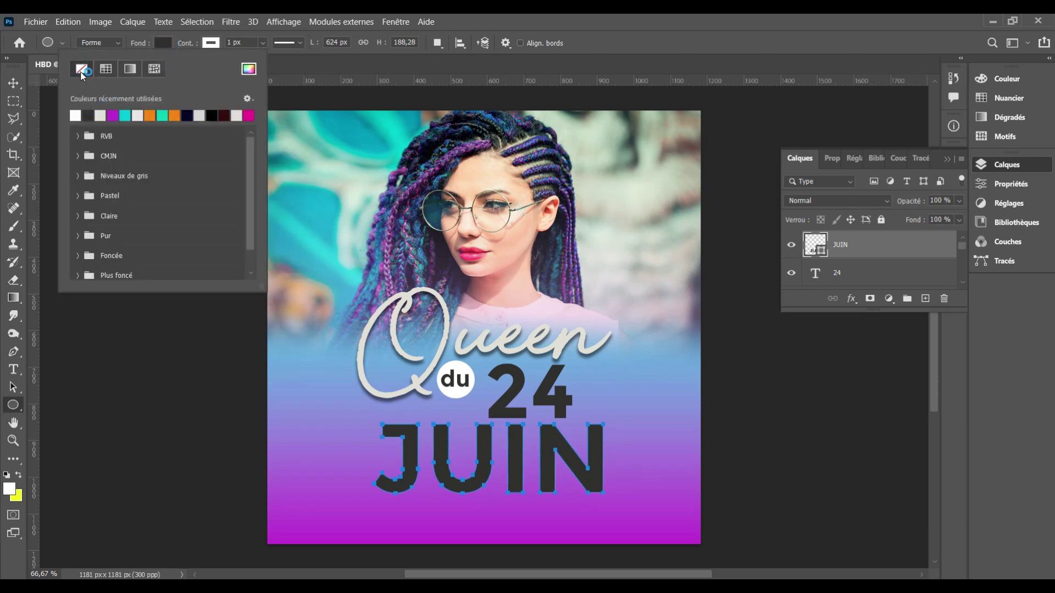
left_click(85, 72)
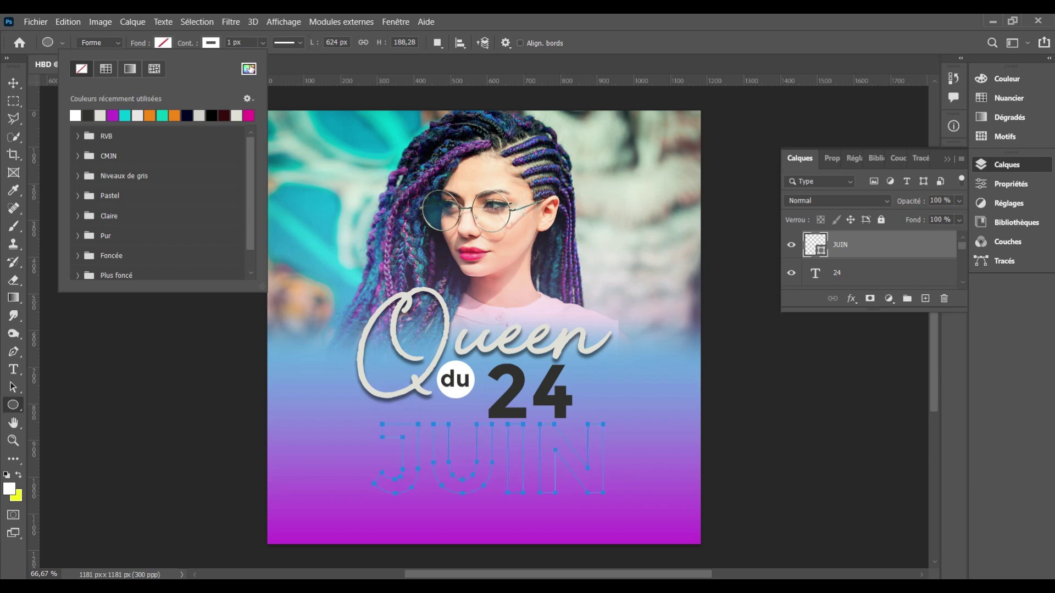
left_click(233, 45)
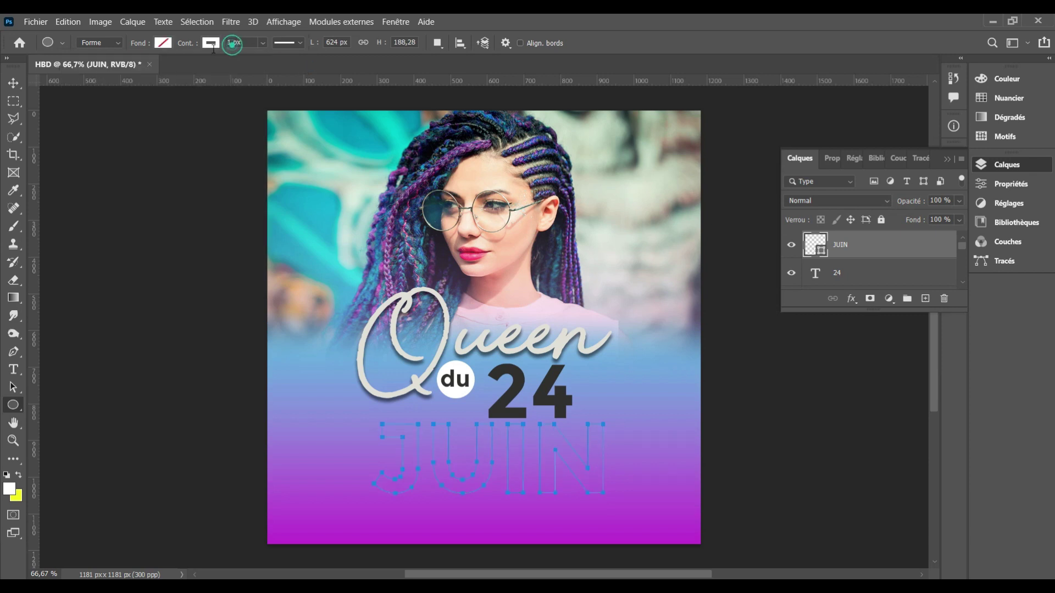
left_click(230, 41)
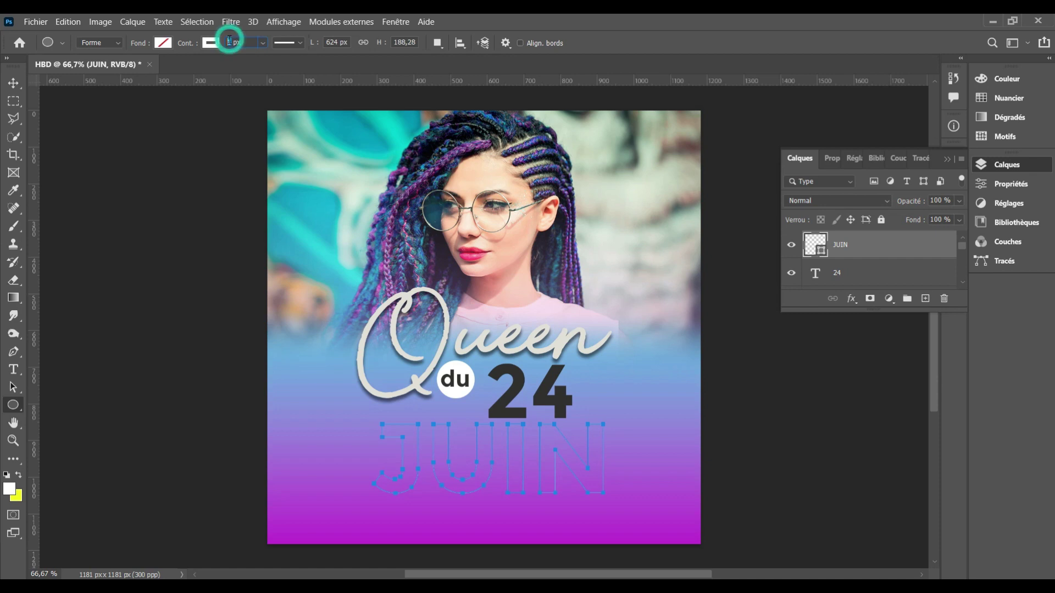
type("10")
key("Return")
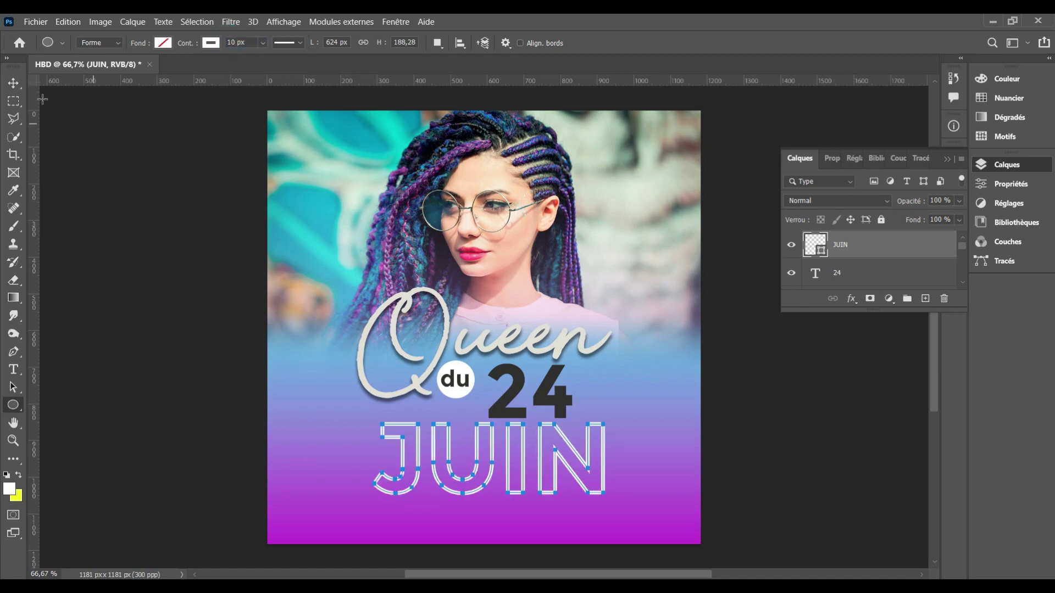
left_click(13, 82)
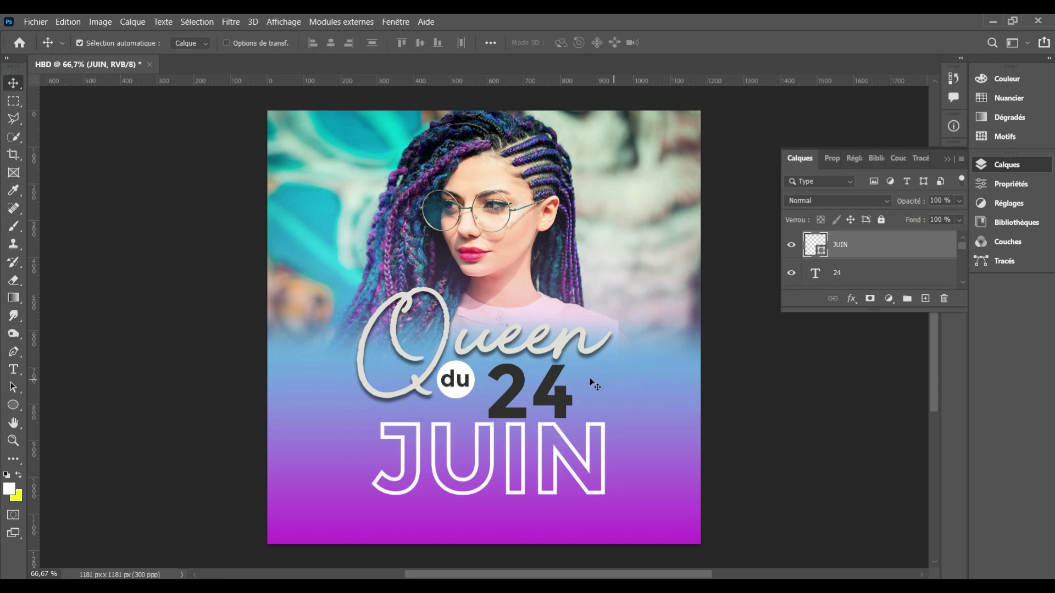
Recolour all of the '24' text from dark grey to a bright purple.
left_click(550, 383)
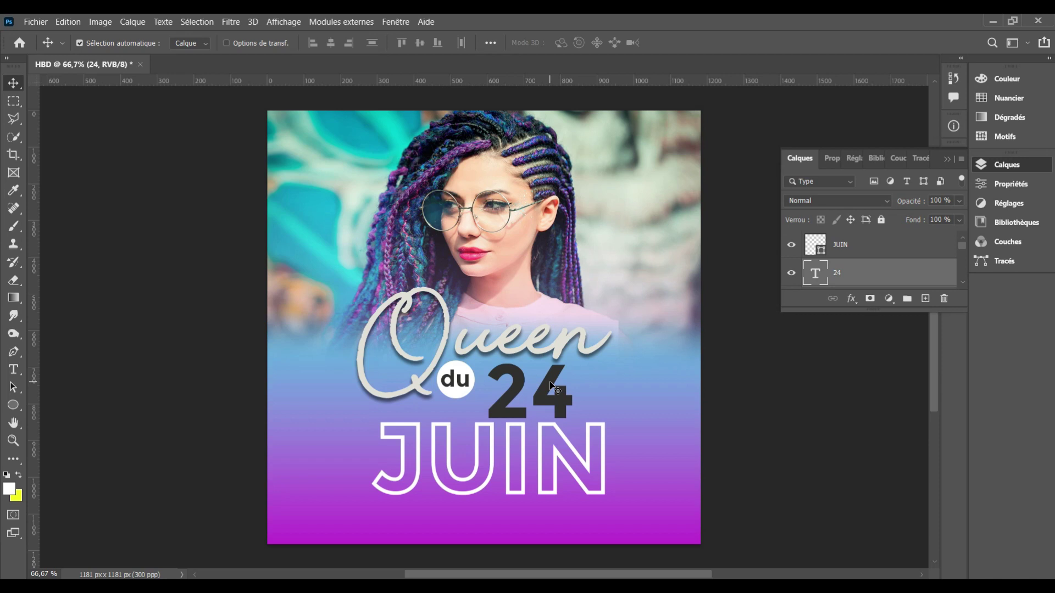
double_click(508, 378)
key("ctrl+a")
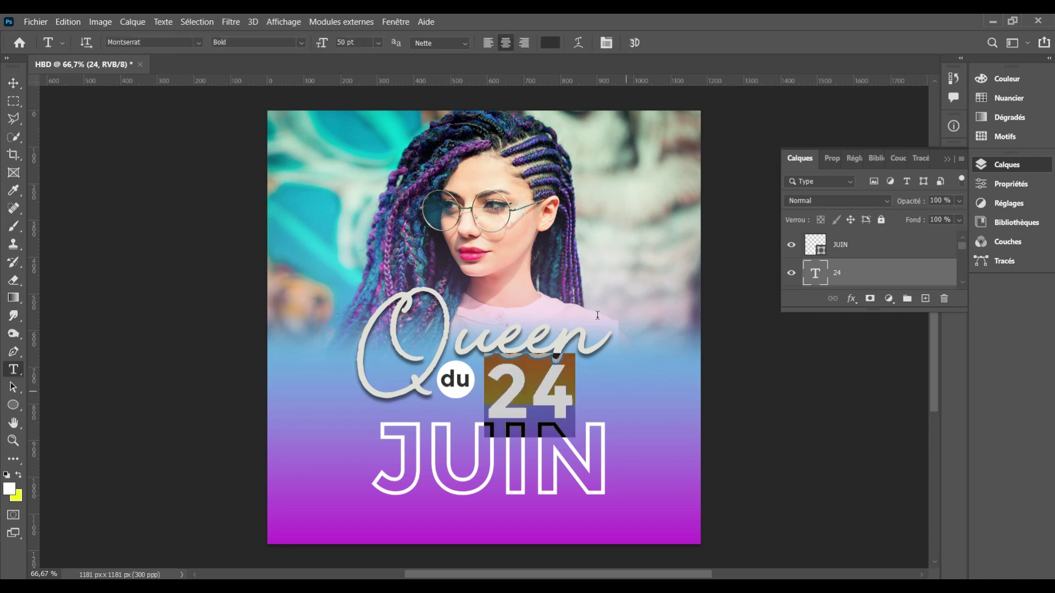
left_click(550, 44)
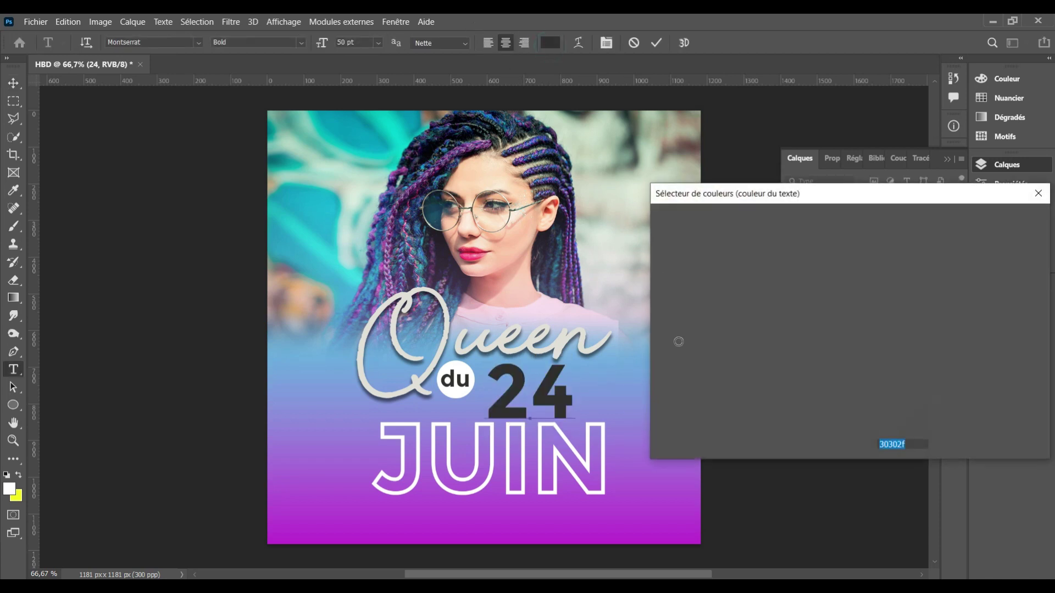
left_click(805, 251)
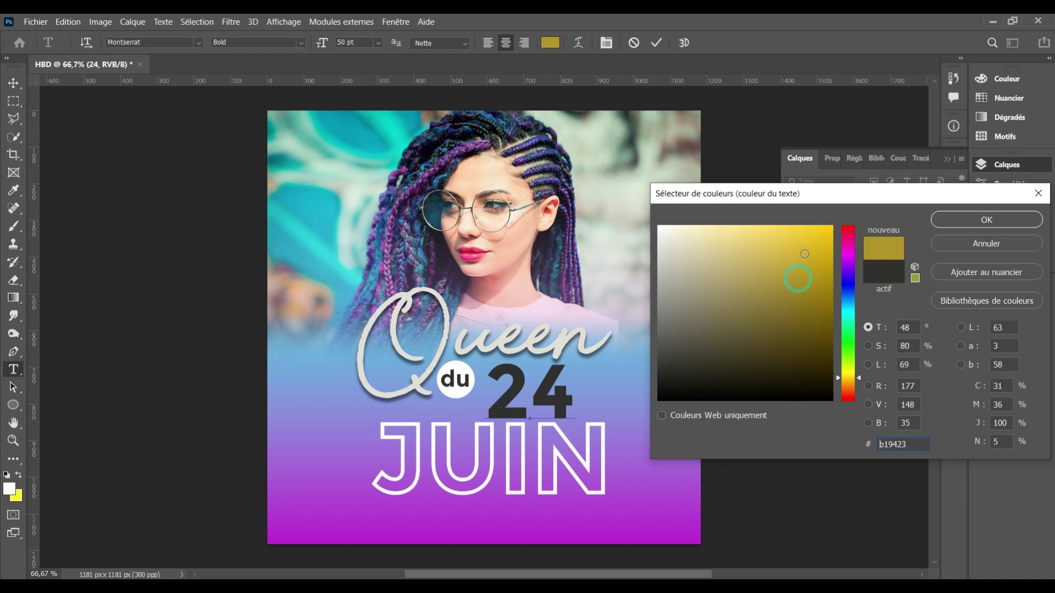
left_click(796, 237)
left_click(804, 233)
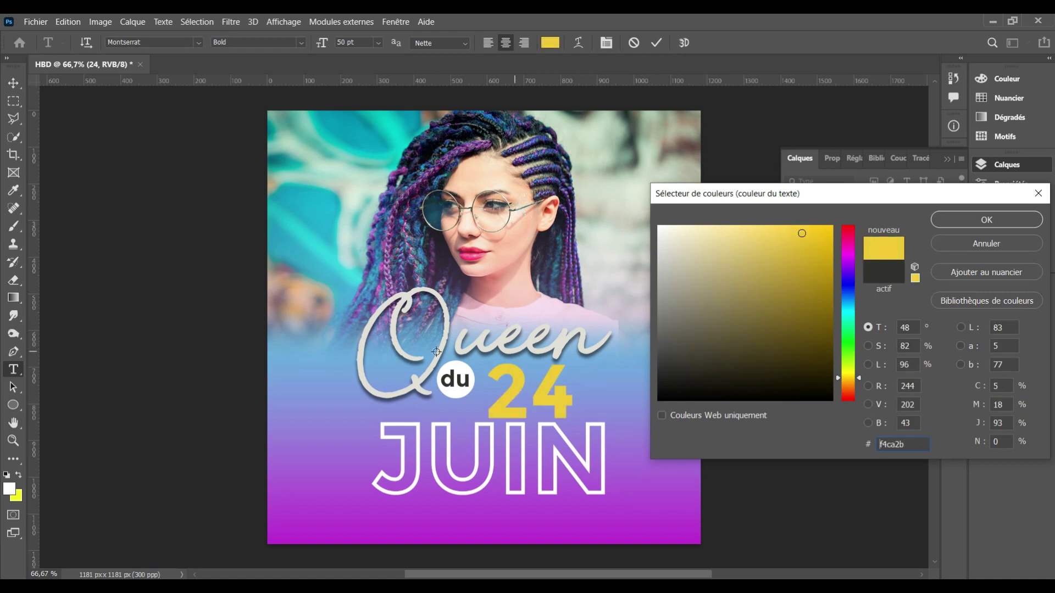
left_click(848, 260)
left_click(813, 306)
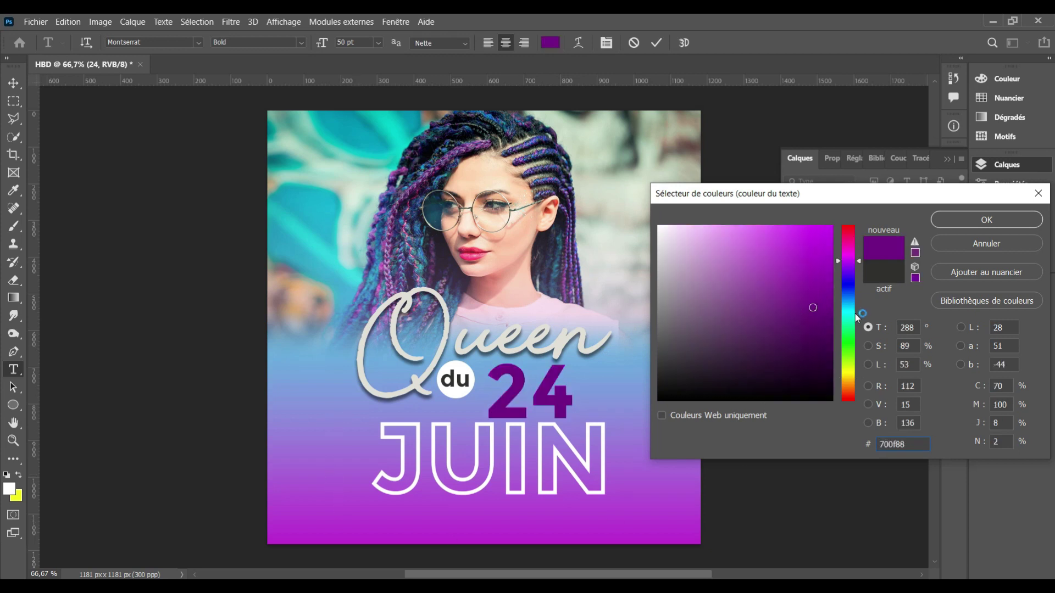
left_click(822, 281)
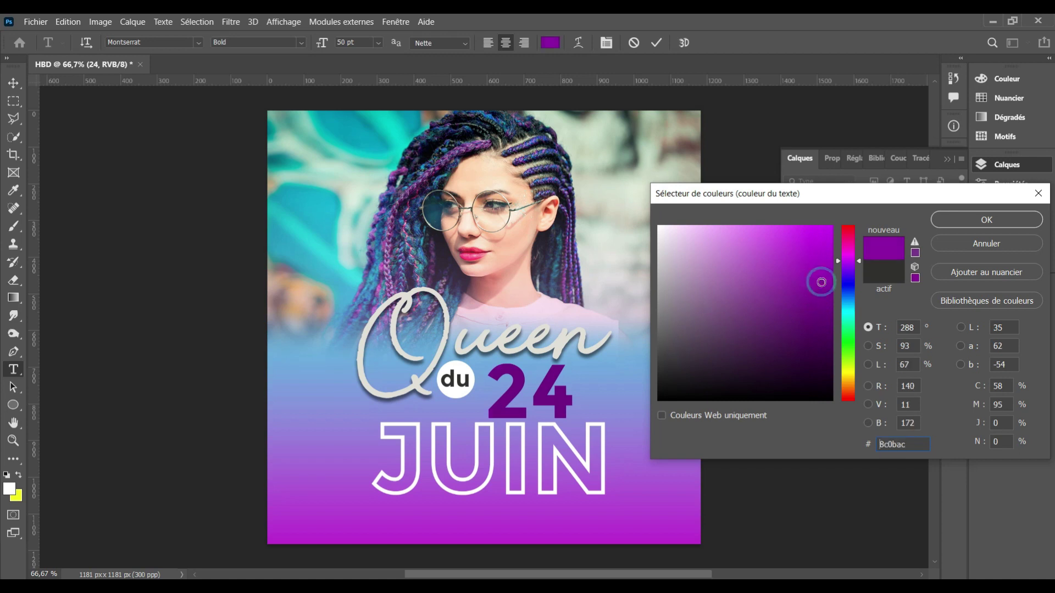
left_click(823, 295)
left_click(963, 222)
left_click(655, 42)
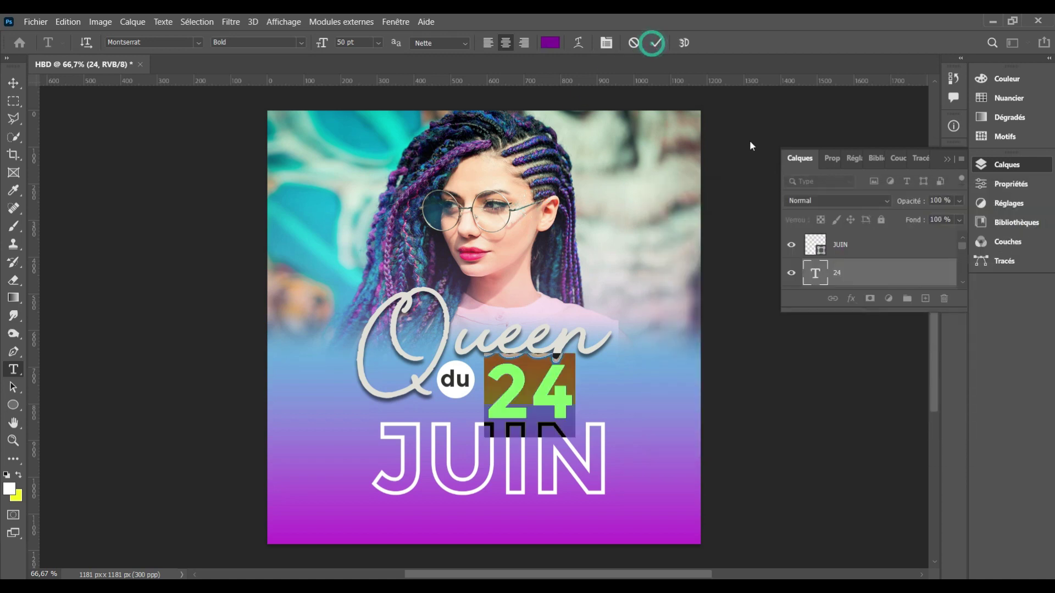
scroll(875, 247, "down", 2)
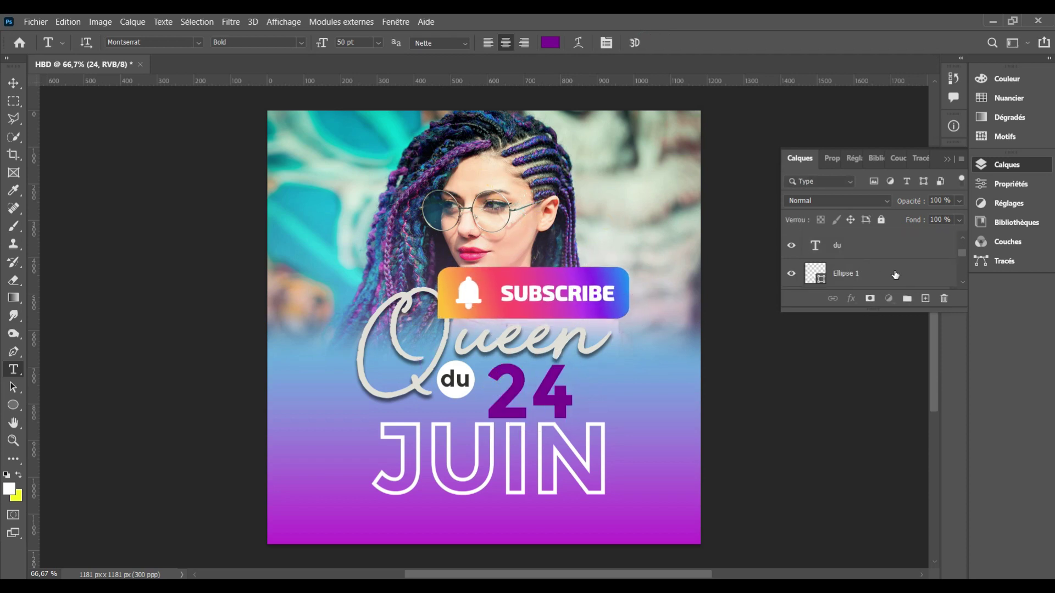
Add an Ombre portée drop shadow to the Ellipse 1 circle behind 'du'.
left_click(895, 275)
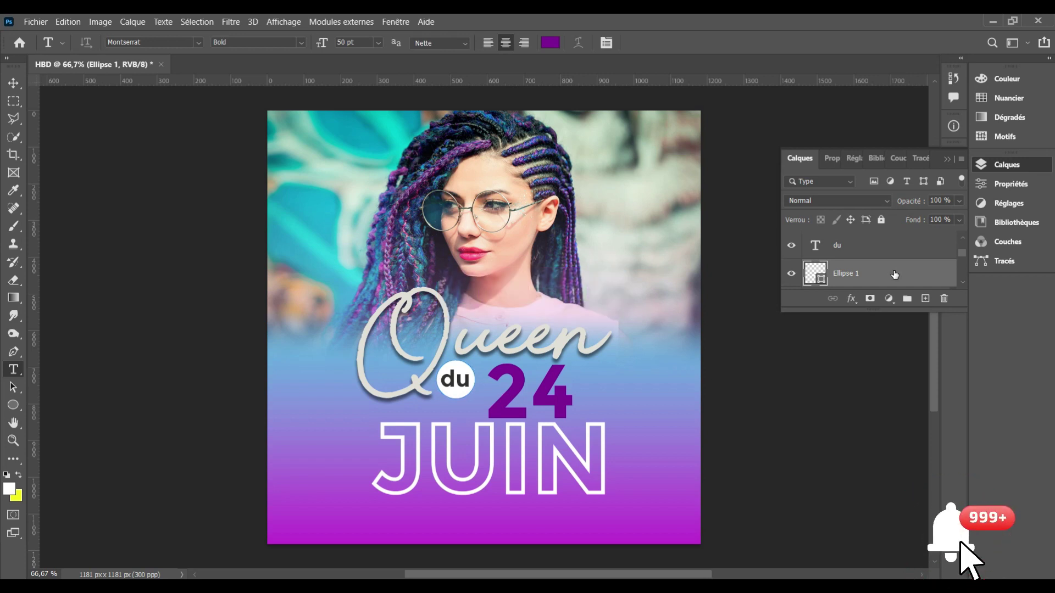
double_click(895, 275)
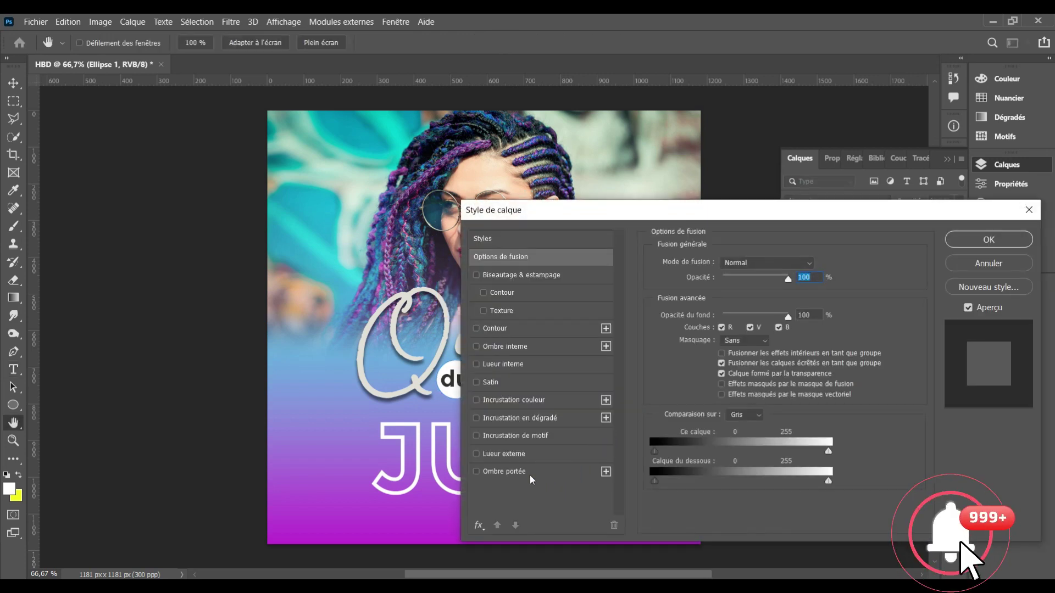
left_click(531, 473)
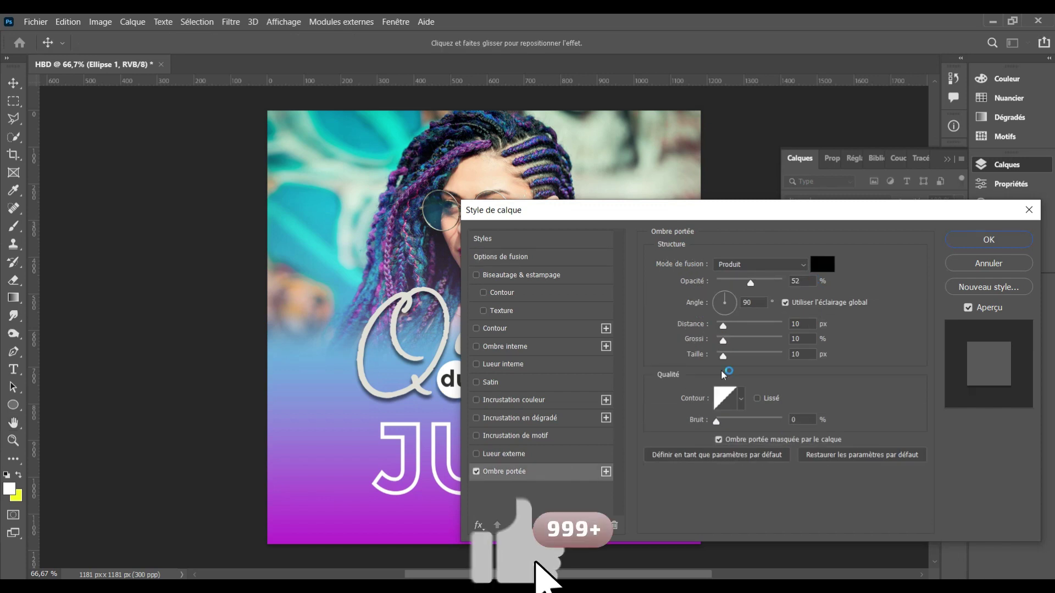
key("Return")
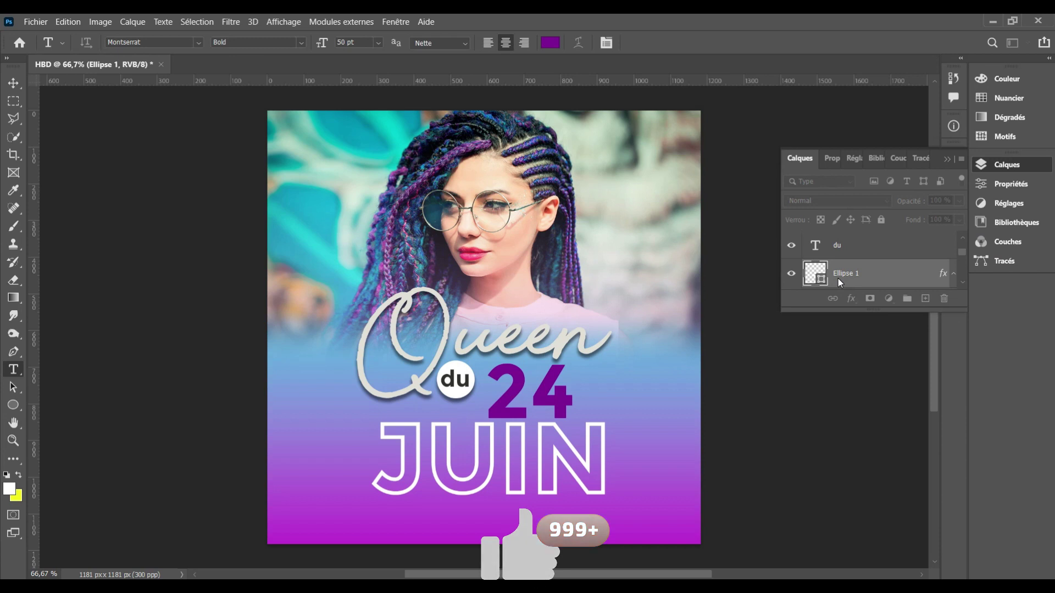
scroll(838, 278, "down", 2)
left_click(888, 248)
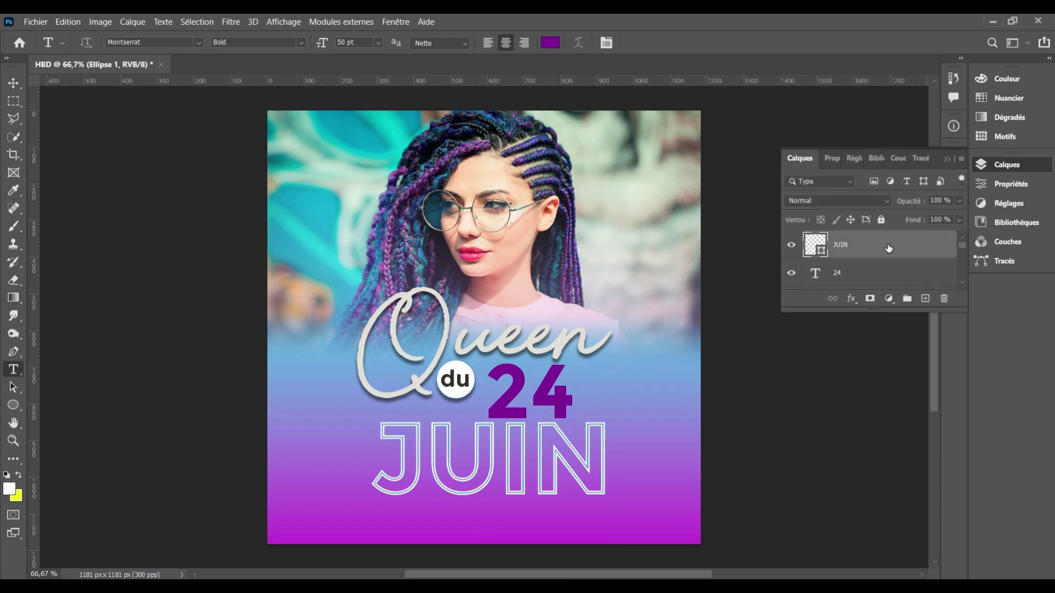
Give JUIN a drop shadow with 6 px distance and 1 px size.
double_click(888, 249)
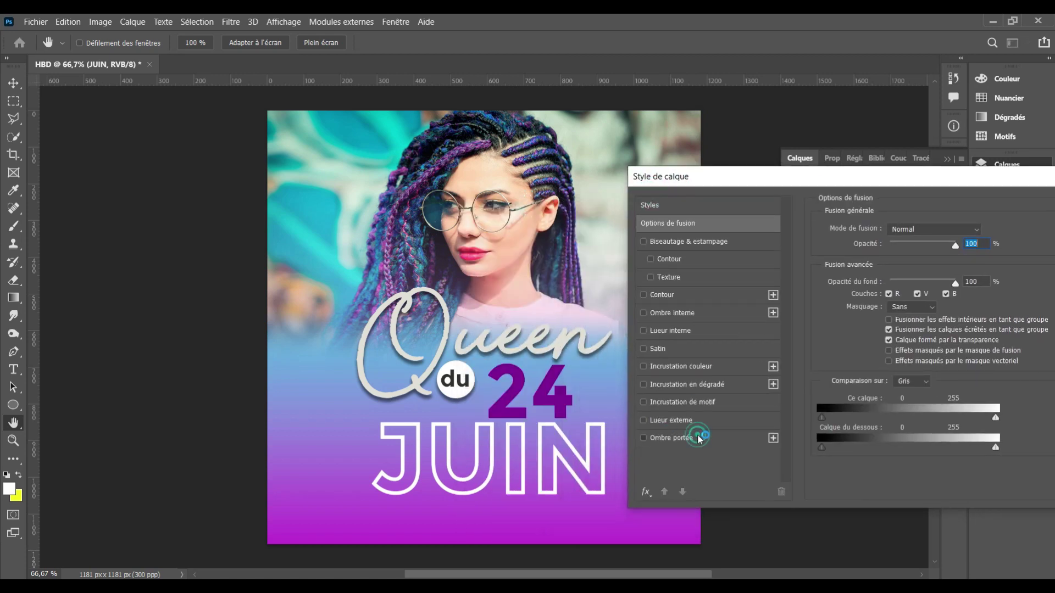
left_click(698, 438)
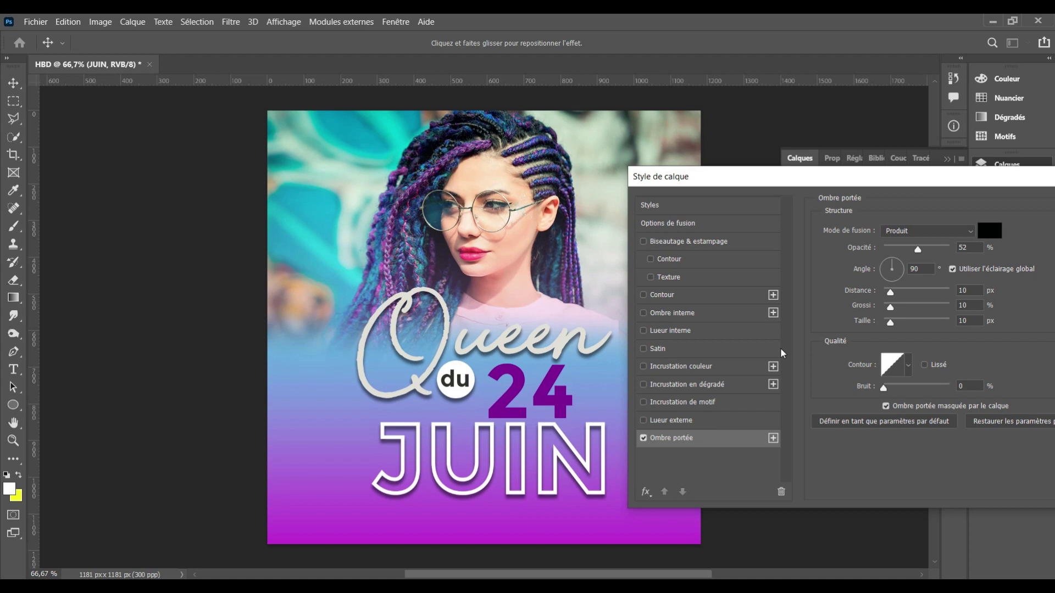
left_click_drag(890, 323, 890, 305)
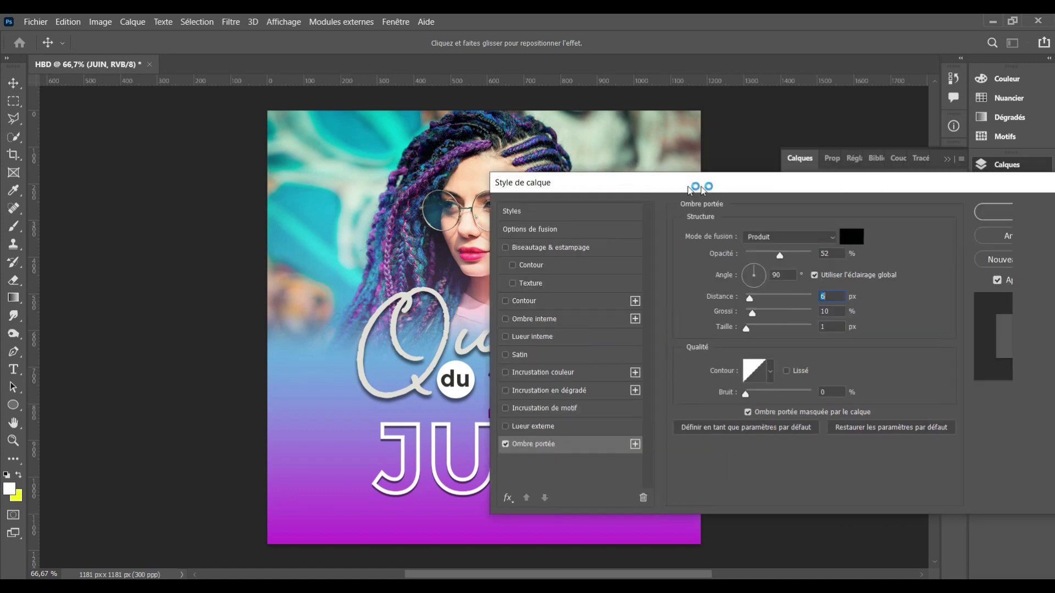
left_click_drag(875, 181, 650, 187)
left_click(930, 213)
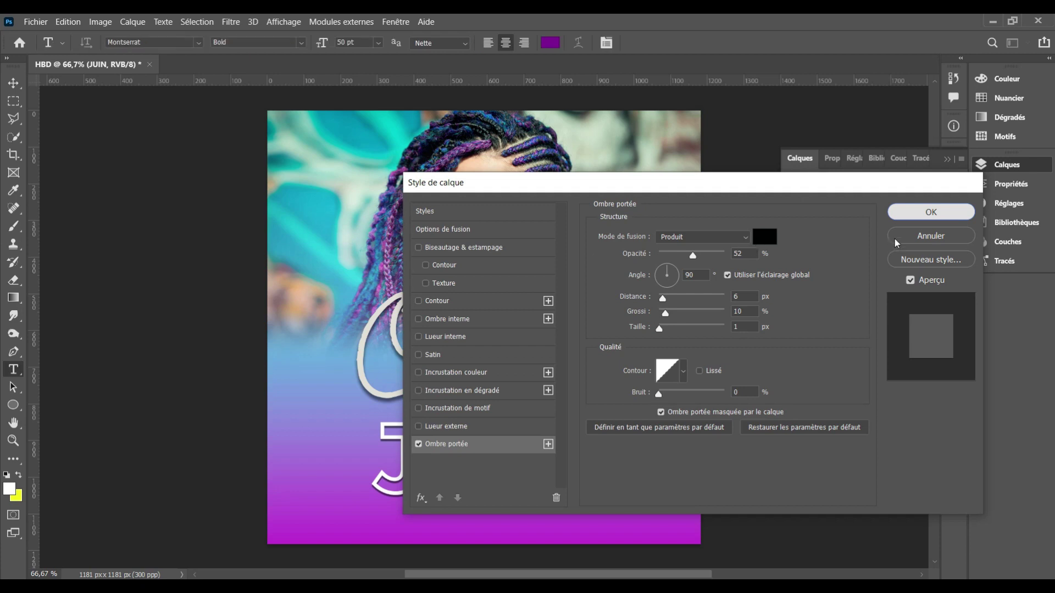
Type 'CELEBRATION' at the poster's lower left and delete the stray U.
left_click(296, 492)
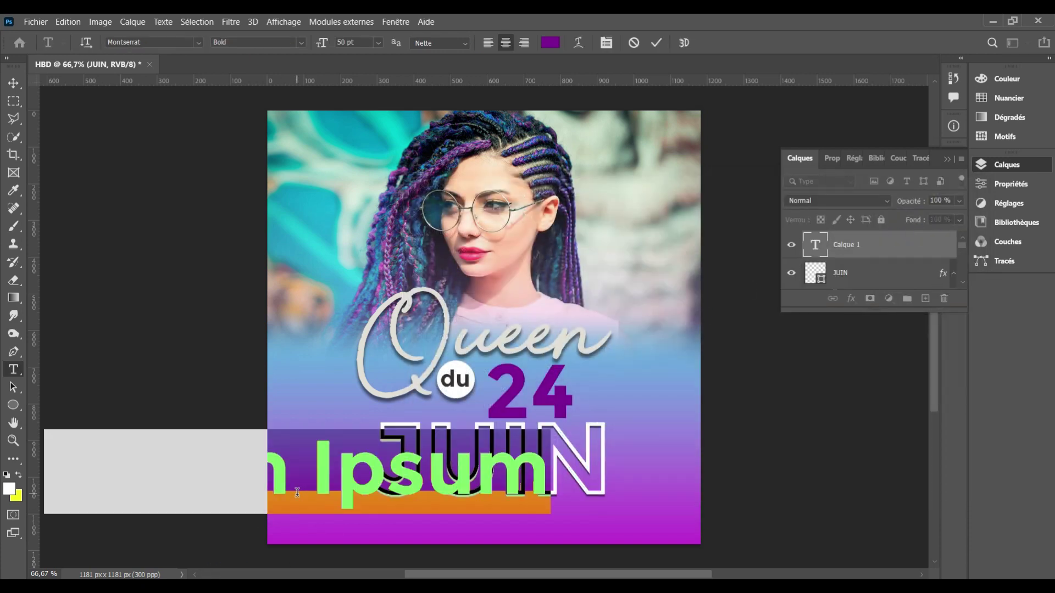
type("CELEBRATIO")
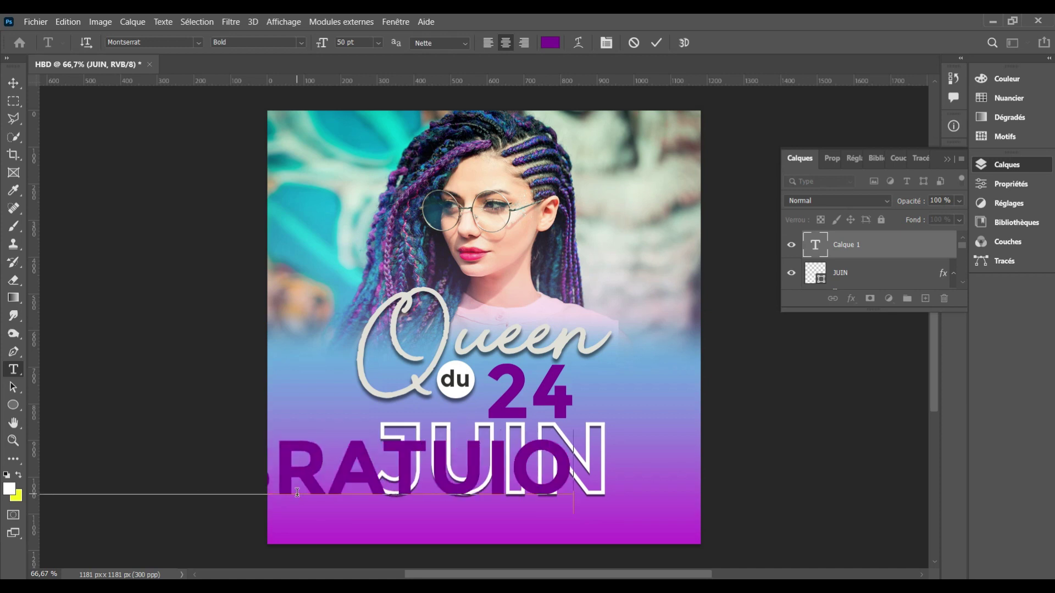
type("N")
key("Left")
key("Left")
key("Left")
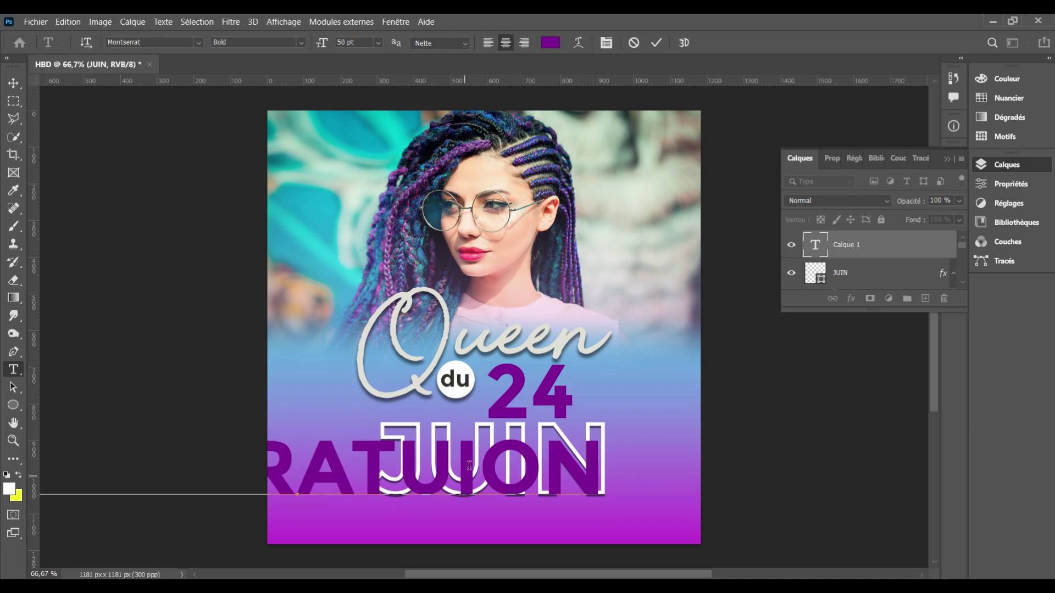
left_click_drag(460, 460, 414, 449)
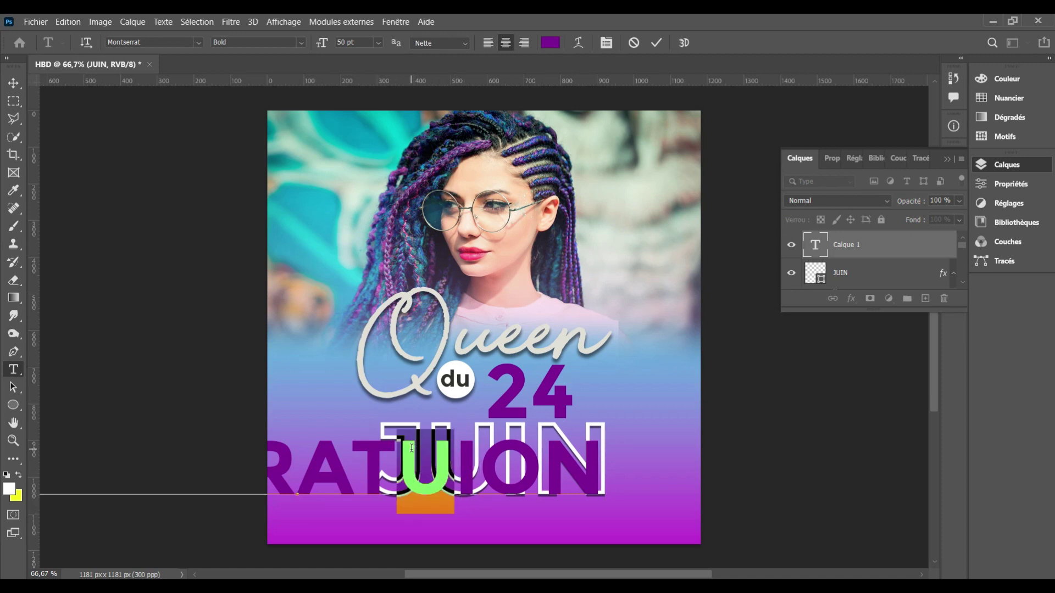
key("BackSpace")
Make the CELEBRATION text white (FFF) in Bebas Neue.
key("ctrl+a")
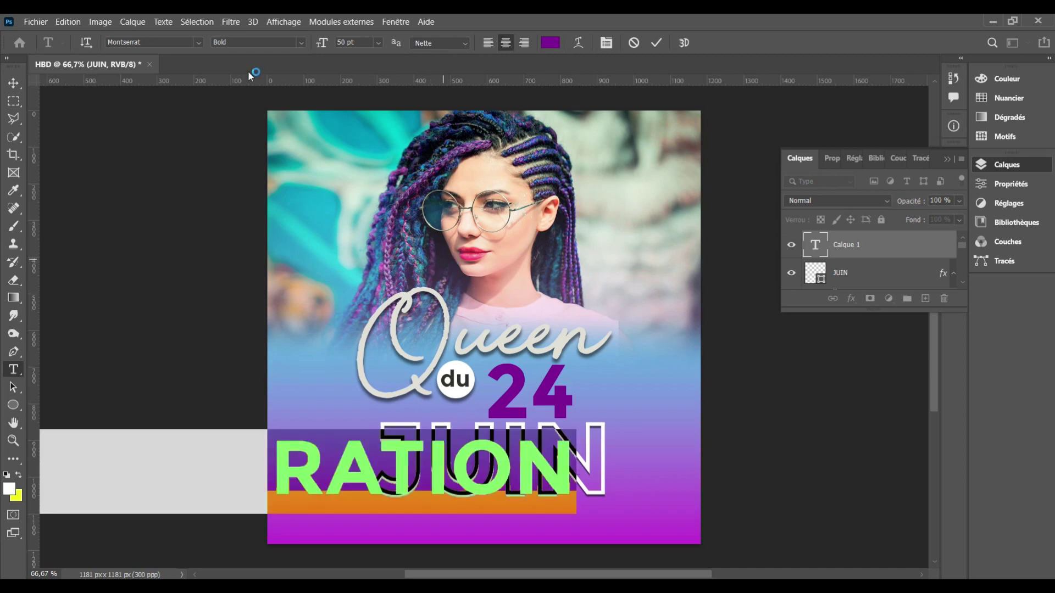
left_click(550, 42)
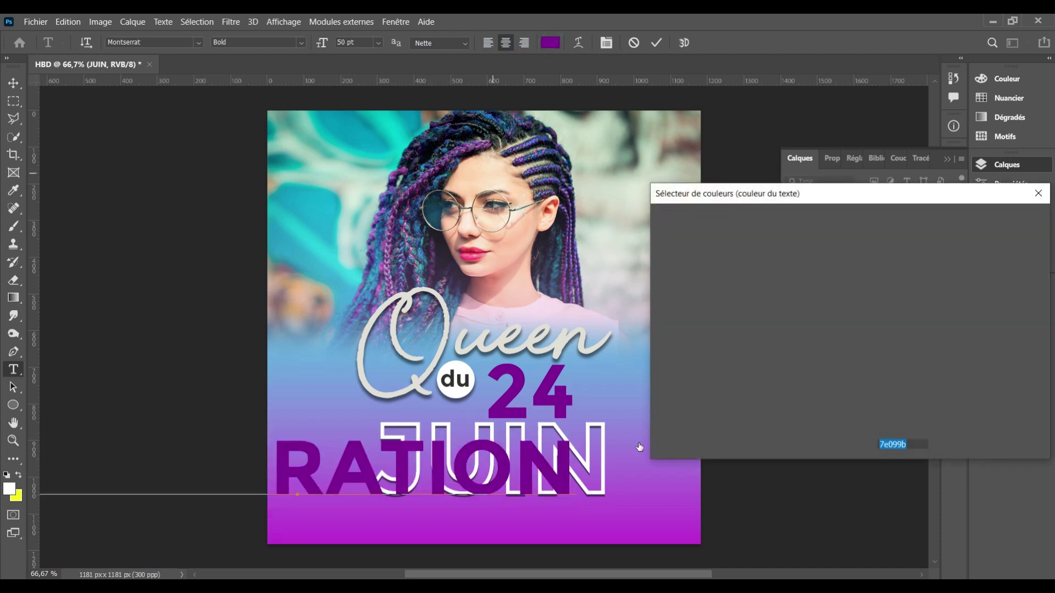
type("FFF")
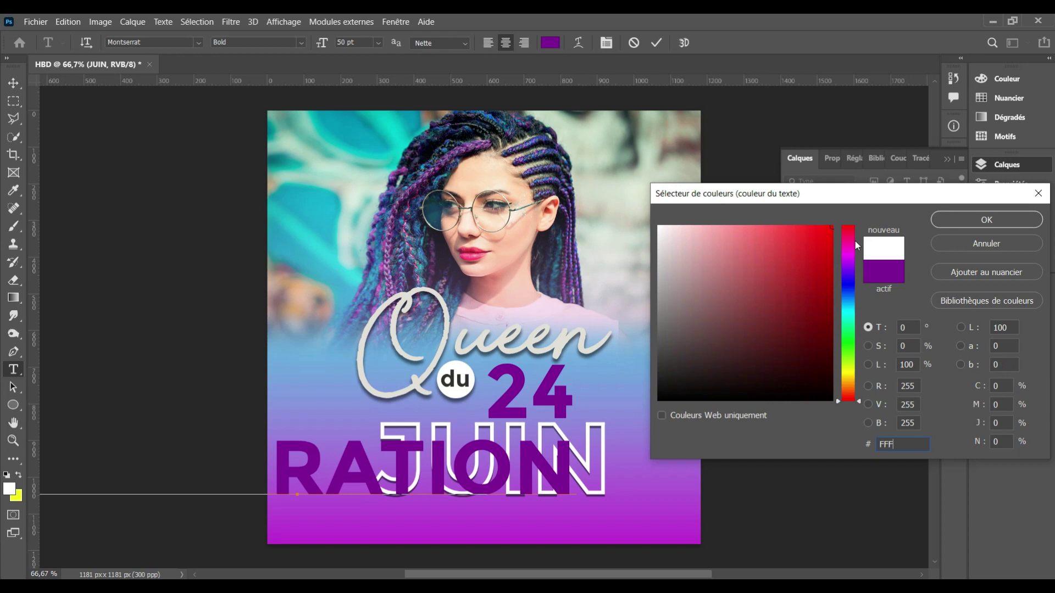
left_click(937, 220)
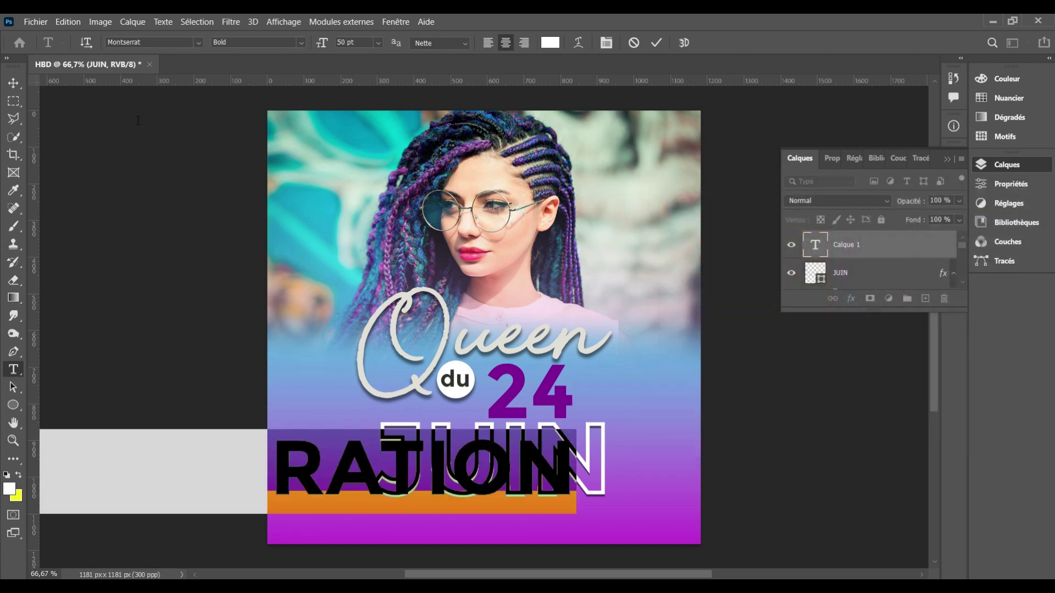
left_click(151, 42)
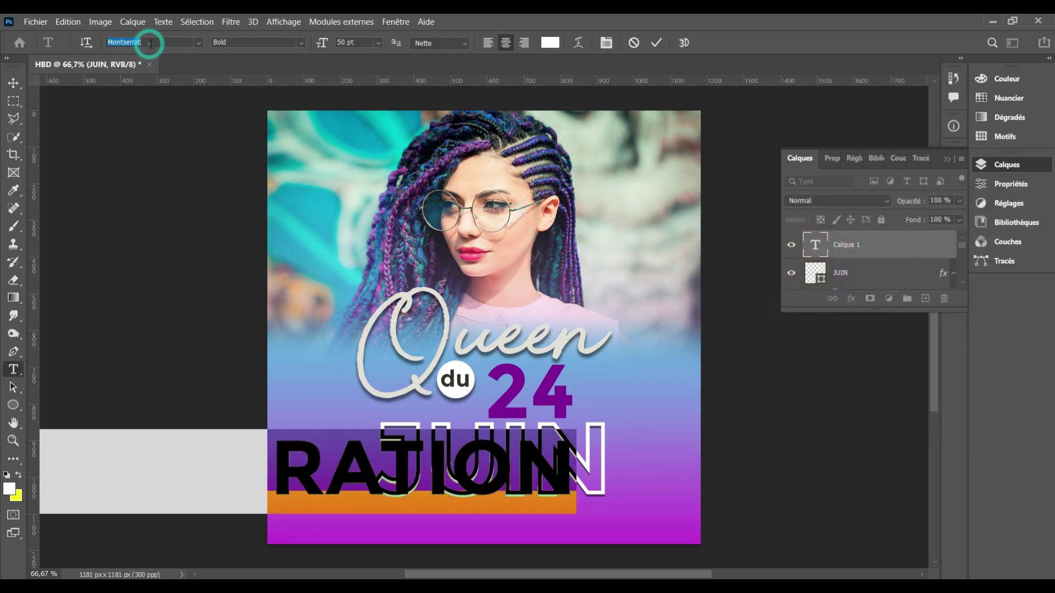
type("BEBAS")
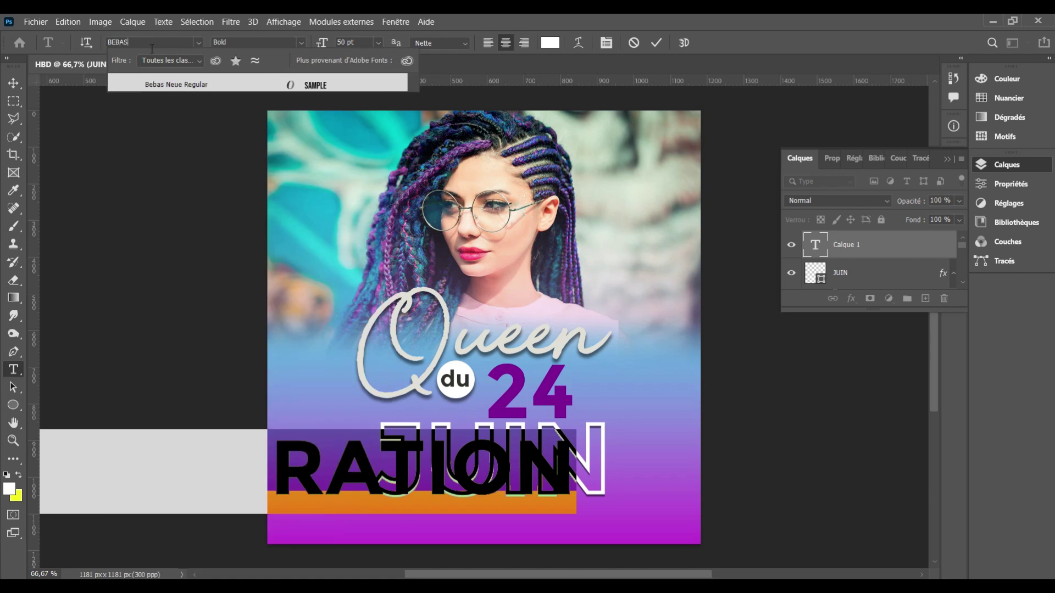
left_click(212, 84)
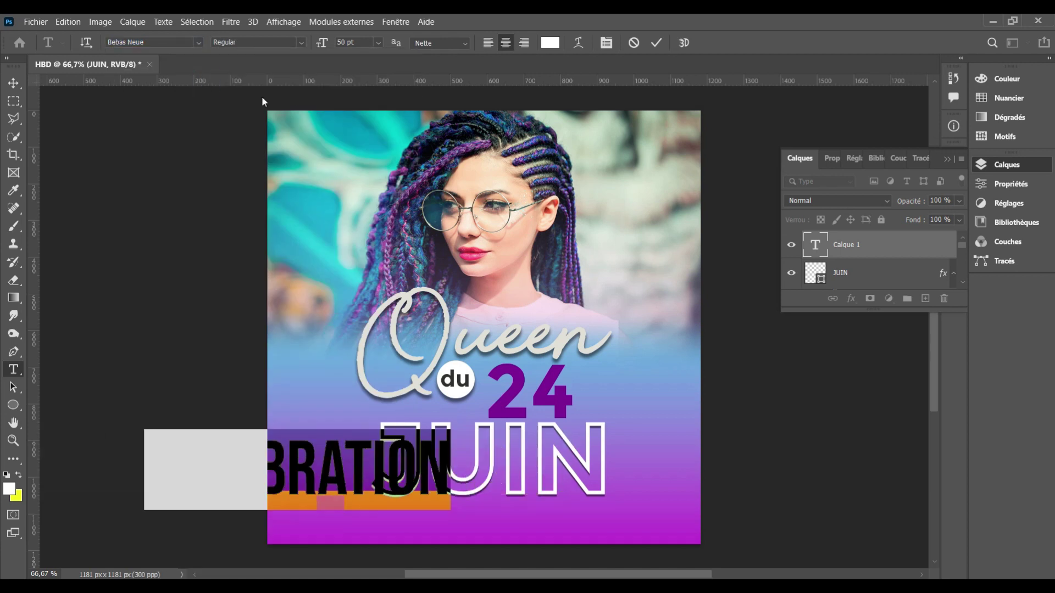
Reduce the CELEBRATION text size to 15 pt.
left_click(346, 42)
type("48")
key("Return")
key("Down")
key("Down")
key("Down")
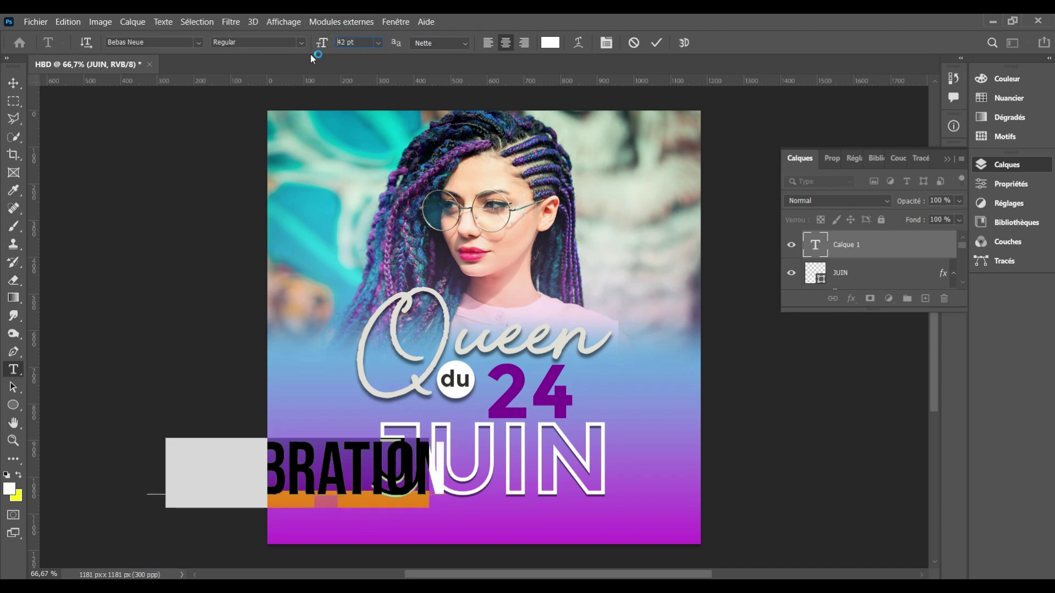
key("Down")
key("Down")
key("Down")
key("Down")
key("Down")
key("Down")
key("Down")
key("Down")
key("Down")
key("Down")
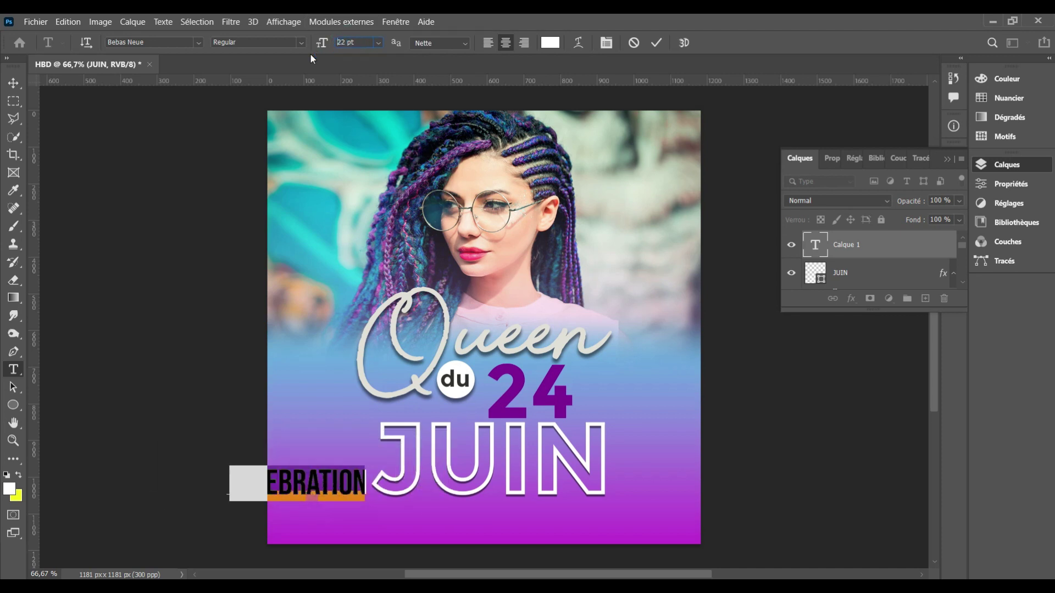
key("Down")
key("Down")
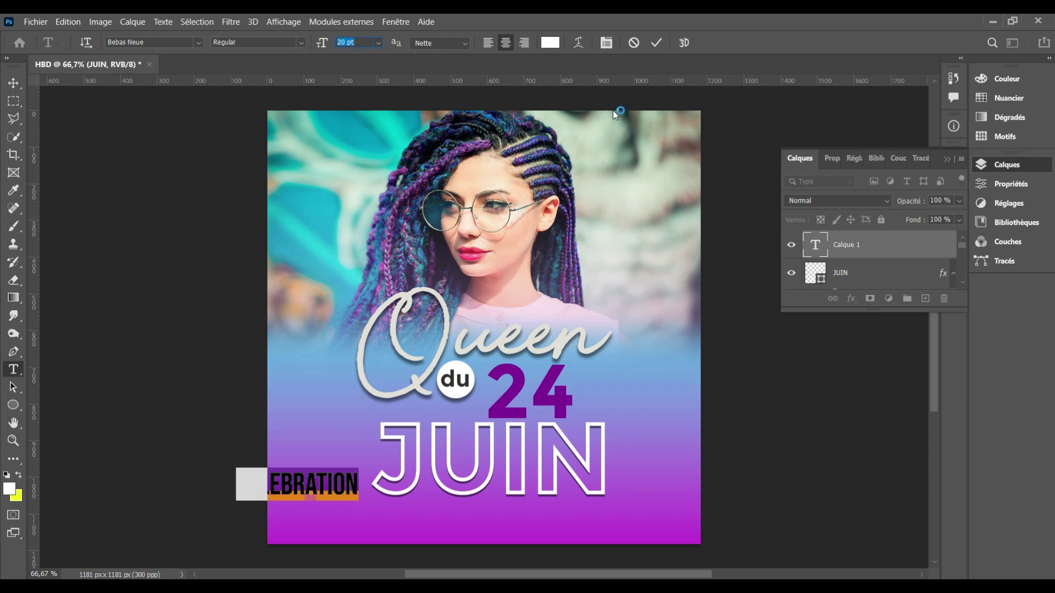
key("Down")
key("Down")
key("Down")
key("Down")
key("Down")
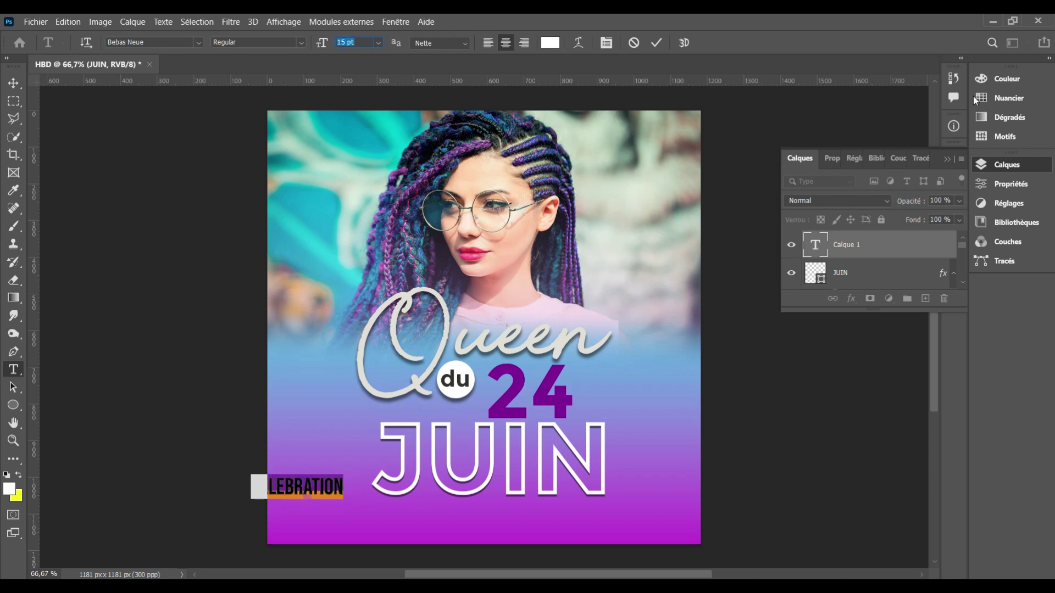
Set CELEBRATION's letter tracking to 1000 in the Character panel and commit the text.
left_click(1011, 164)
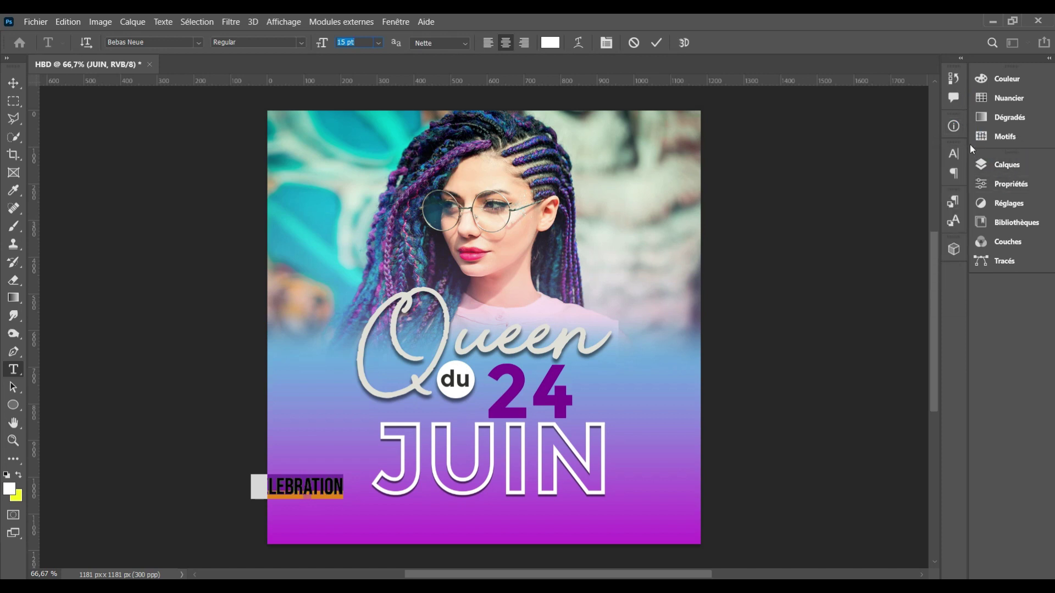
left_click(953, 156)
left_click(923, 204)
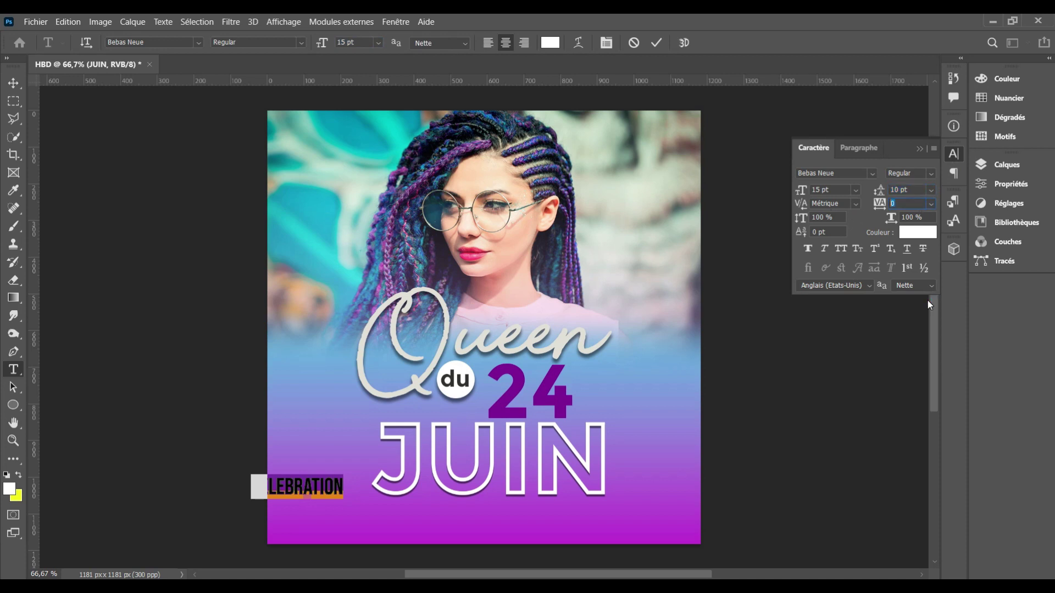
type("50")
key("Return")
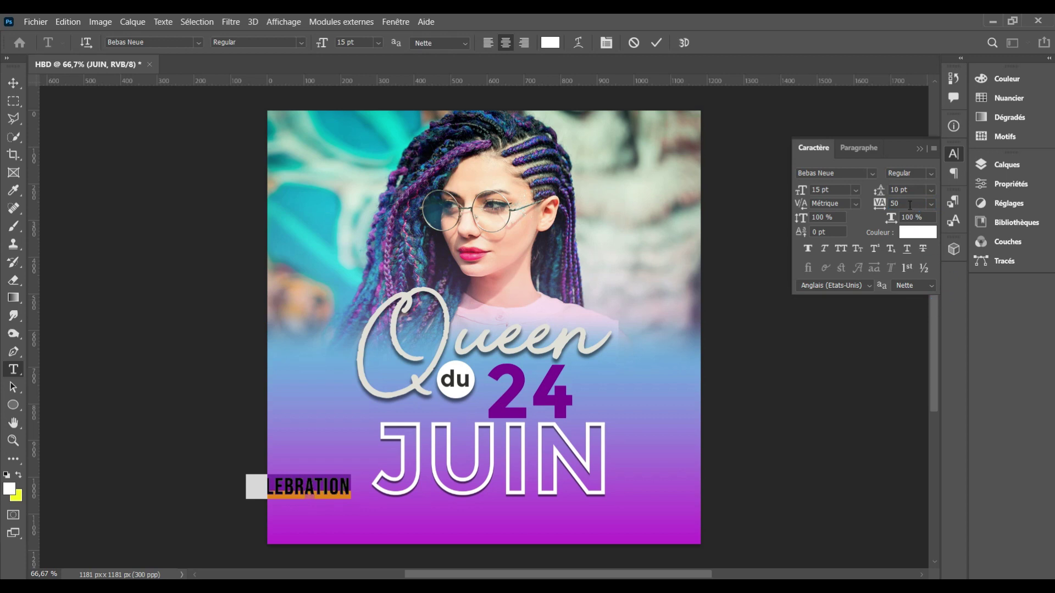
type("3000")
key("Return")
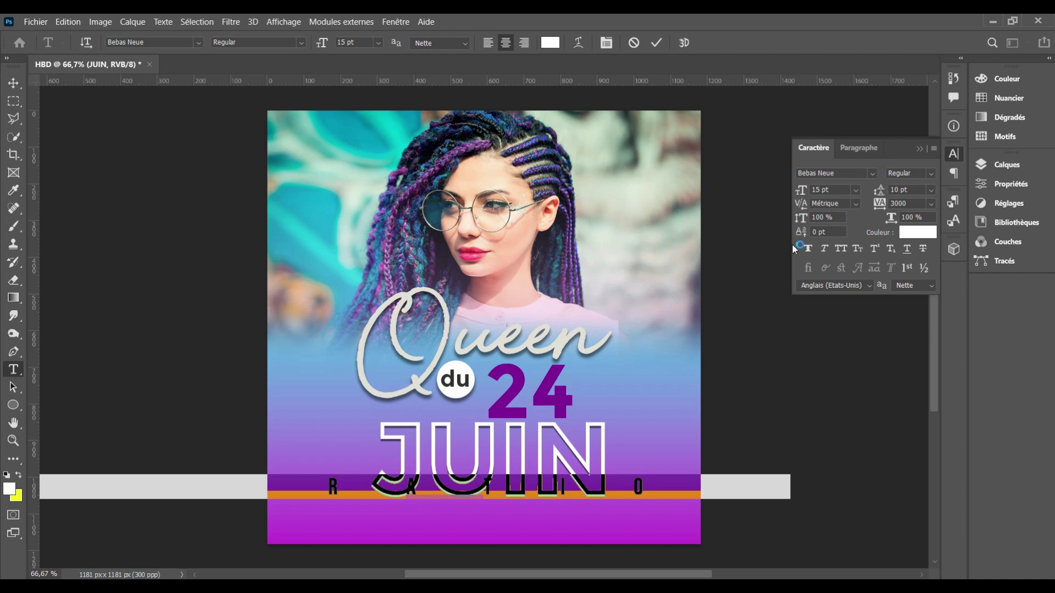
type("300")
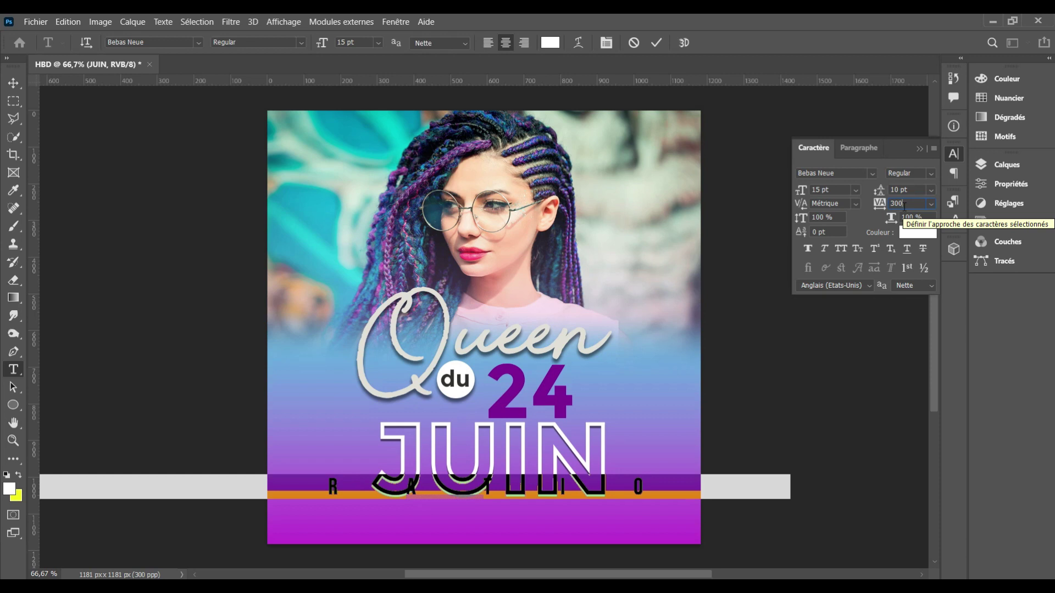
key("Return")
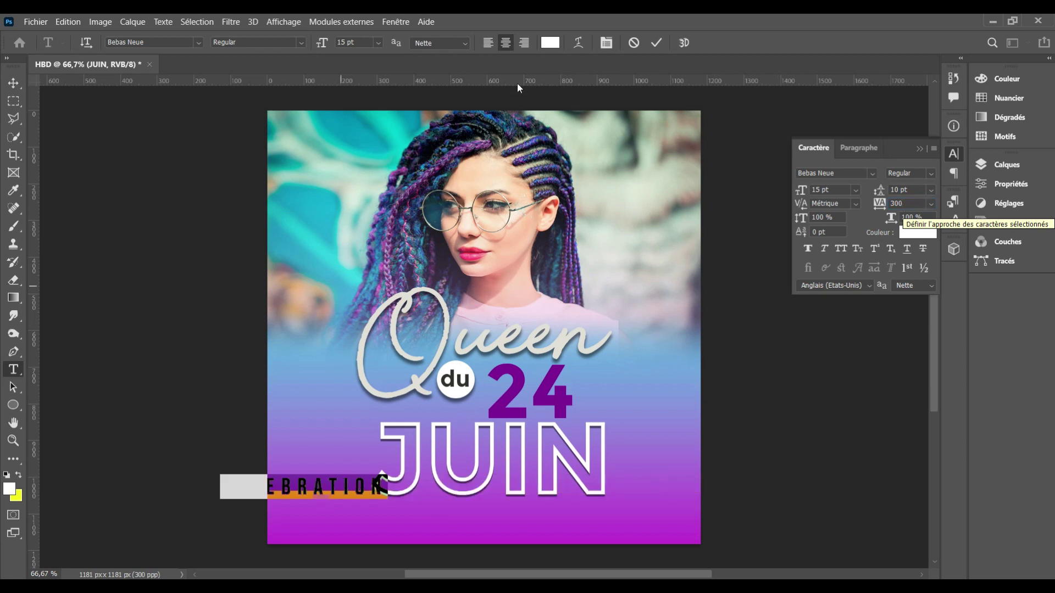
left_click(905, 204)
type("1000")
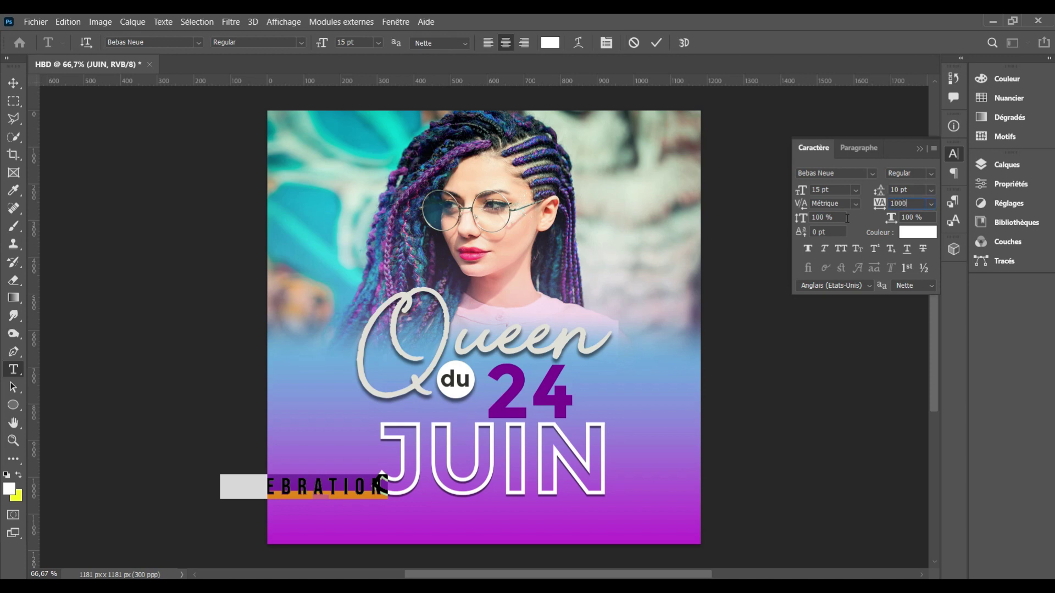
key("Return")
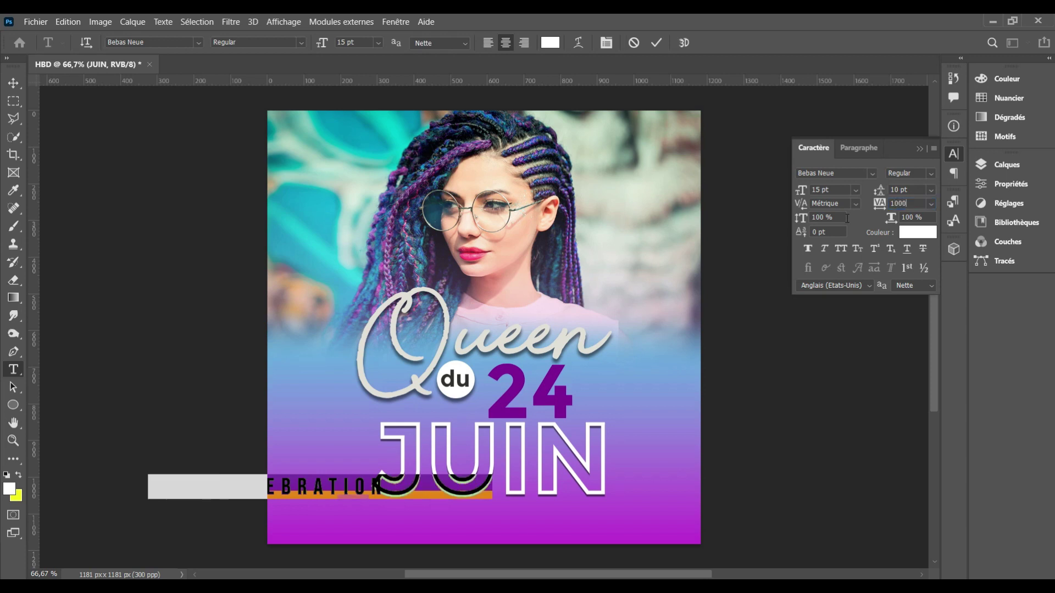
left_click(656, 42)
Rotate CELEBRATION 90° clockwise and place it along the poster's left edge.
left_click(17, 84)
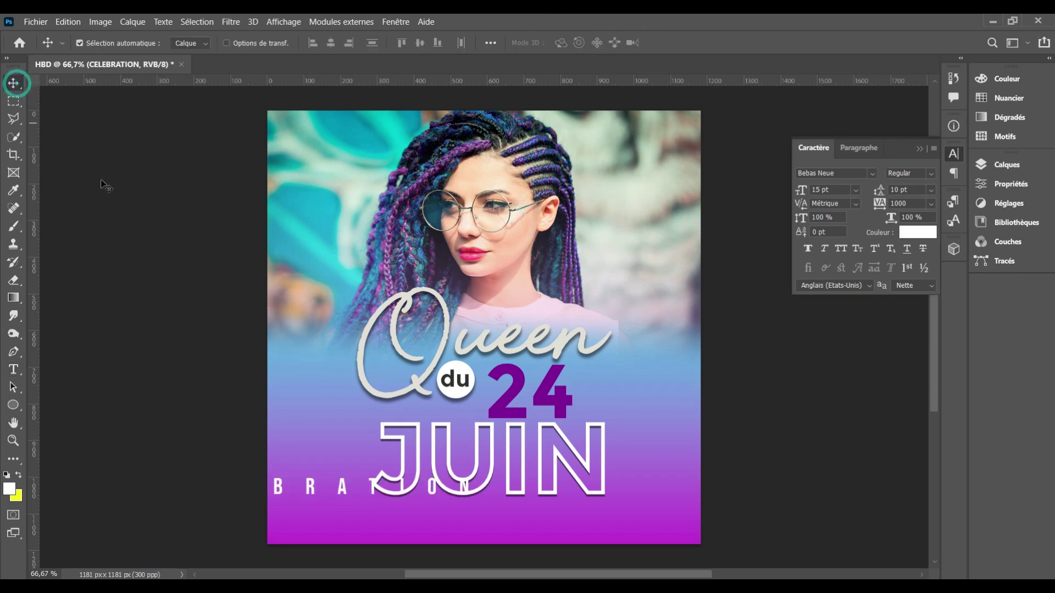
key("ctrl+t")
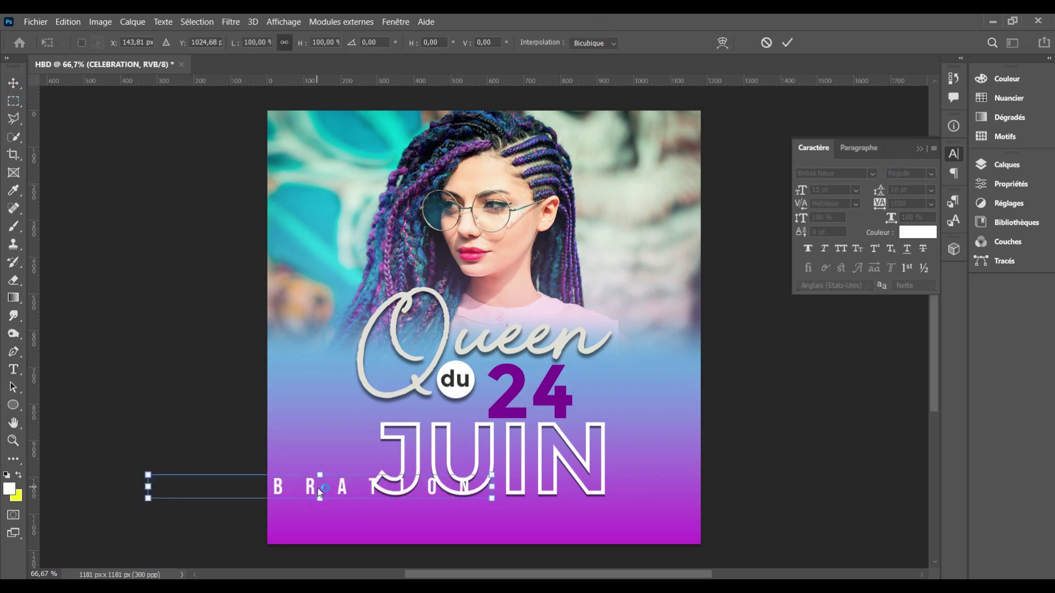
right_click(317, 490)
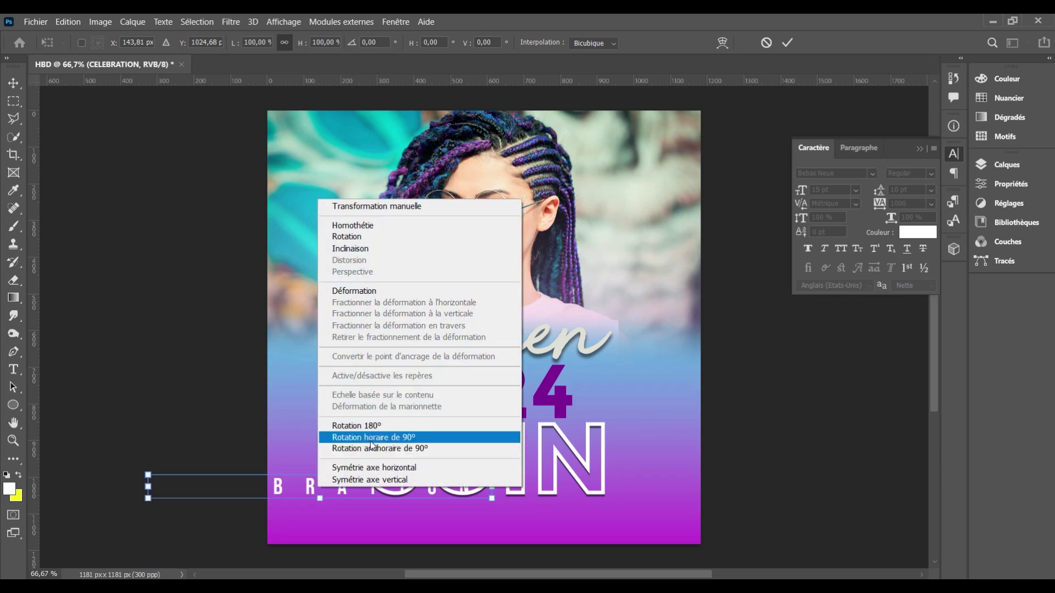
left_click(370, 440)
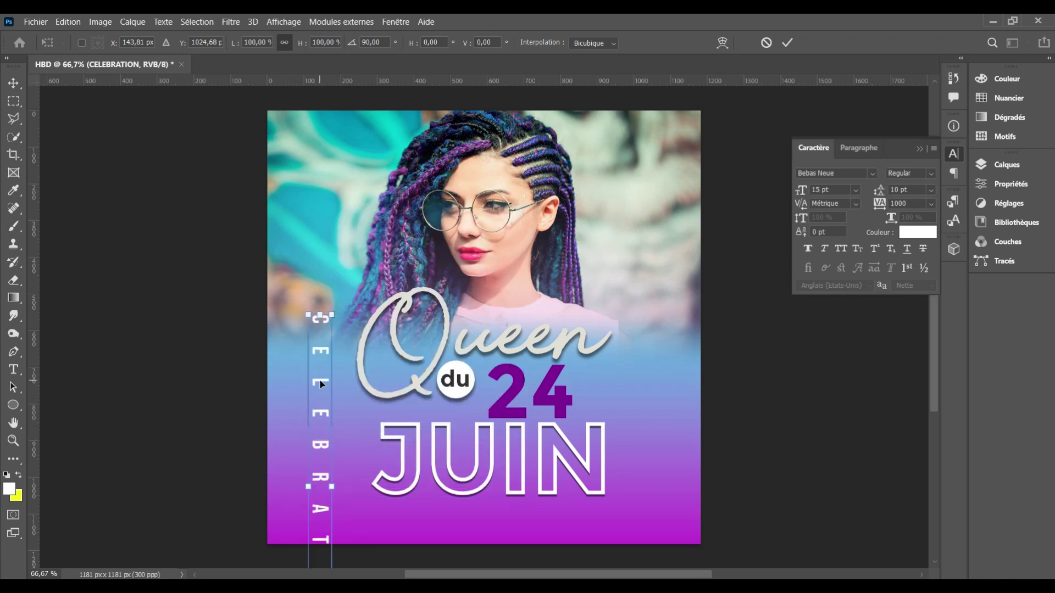
left_click_drag(322, 384, 287, 227)
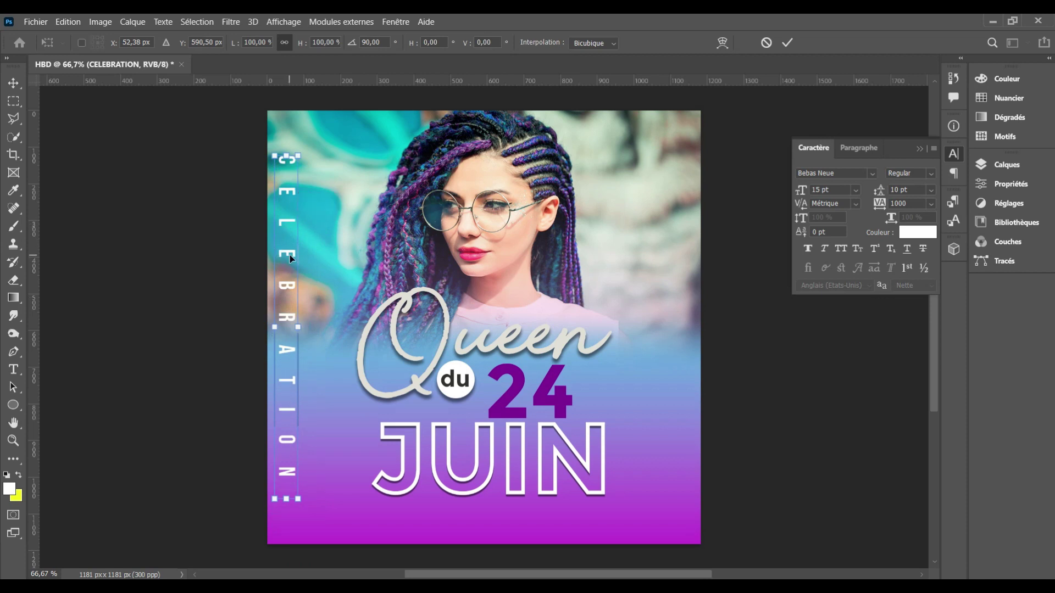
left_click(788, 43)
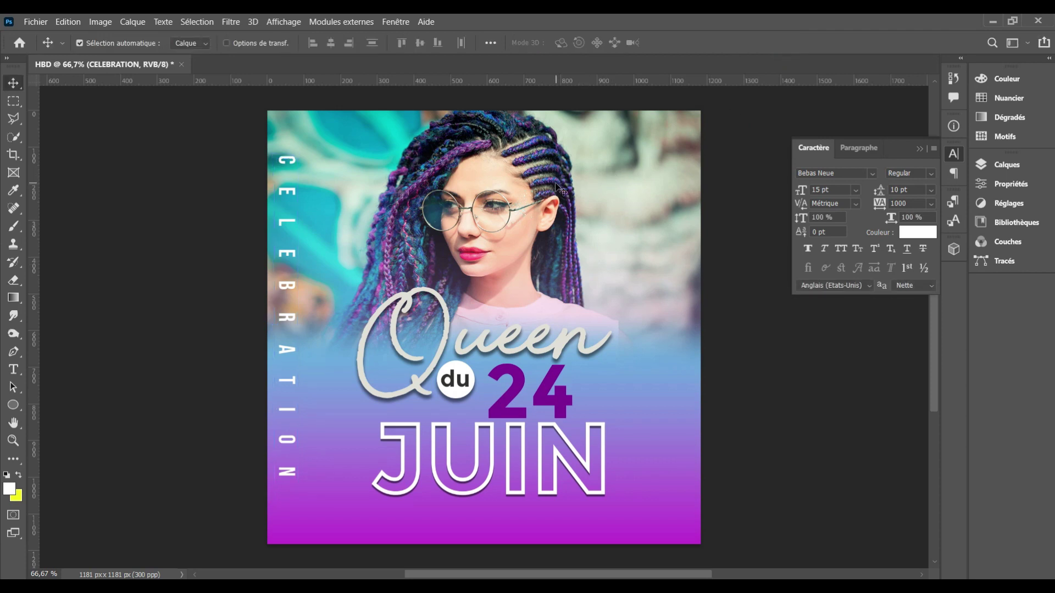
Type 'KIM' at the photo's upper right with 0 tracking and 50 pt size.
key("t")
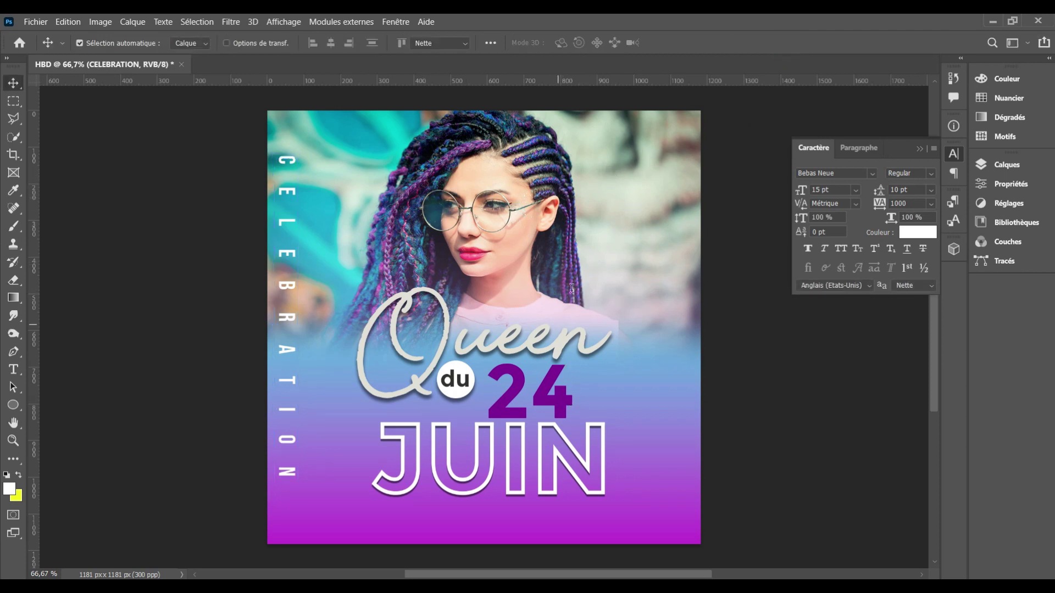
left_click(626, 209)
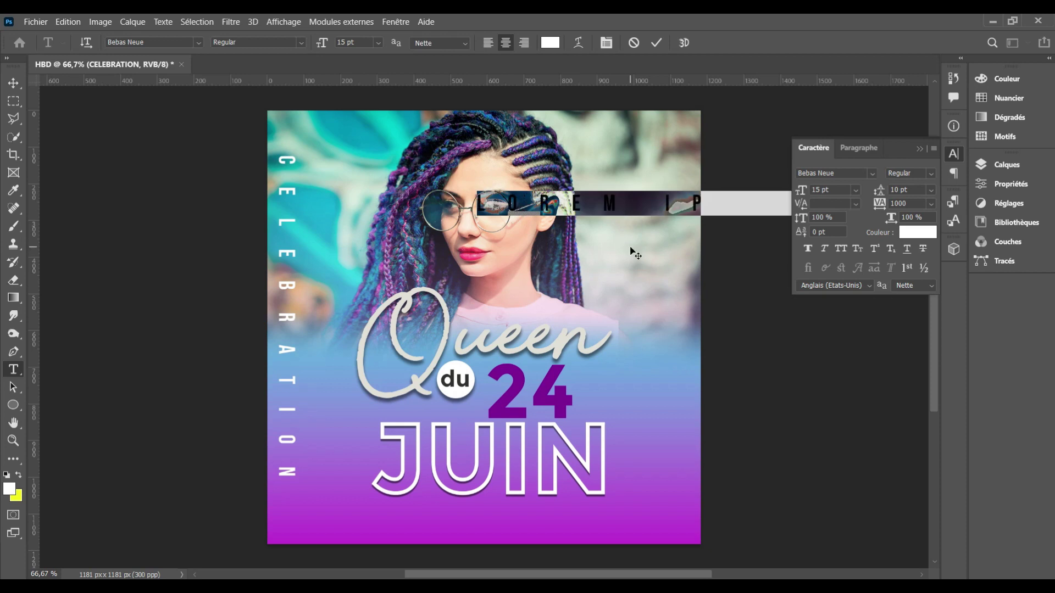
type("K")
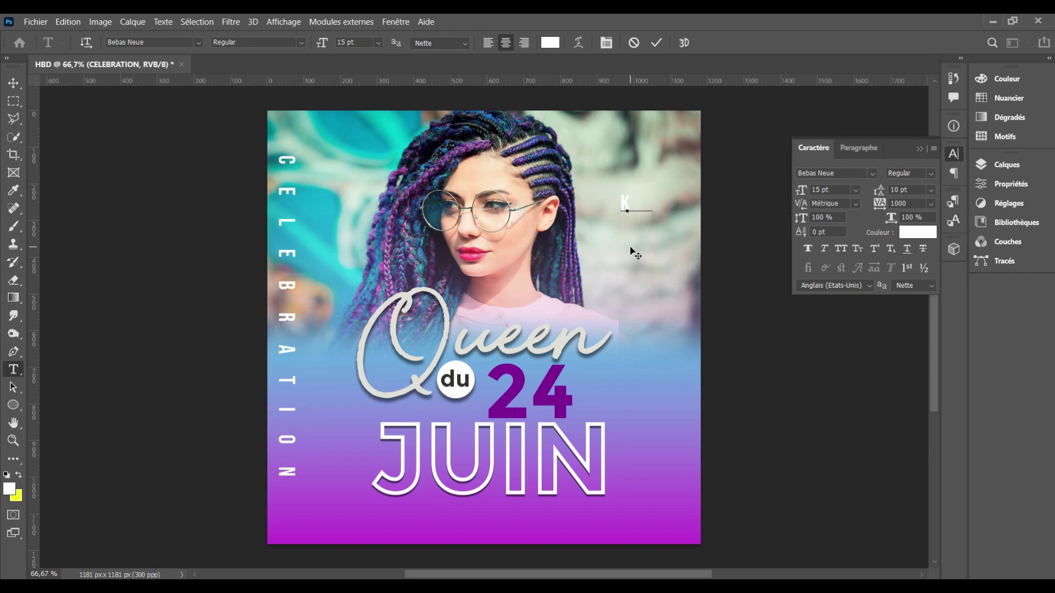
type("IM")
key("ctrl+a")
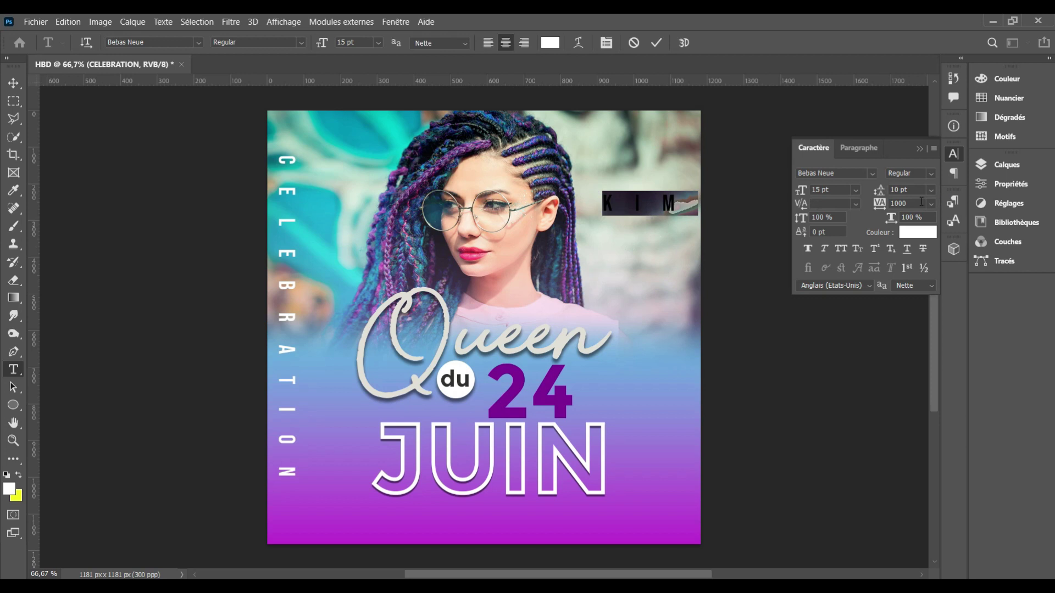
double_click(901, 204)
type("0")
key("Return")
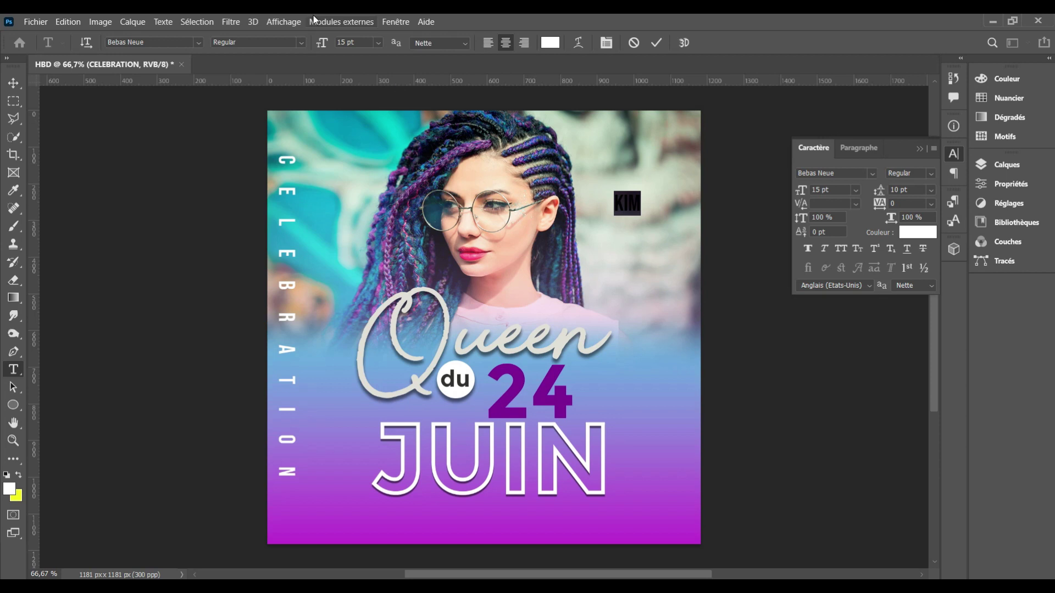
left_click(348, 42)
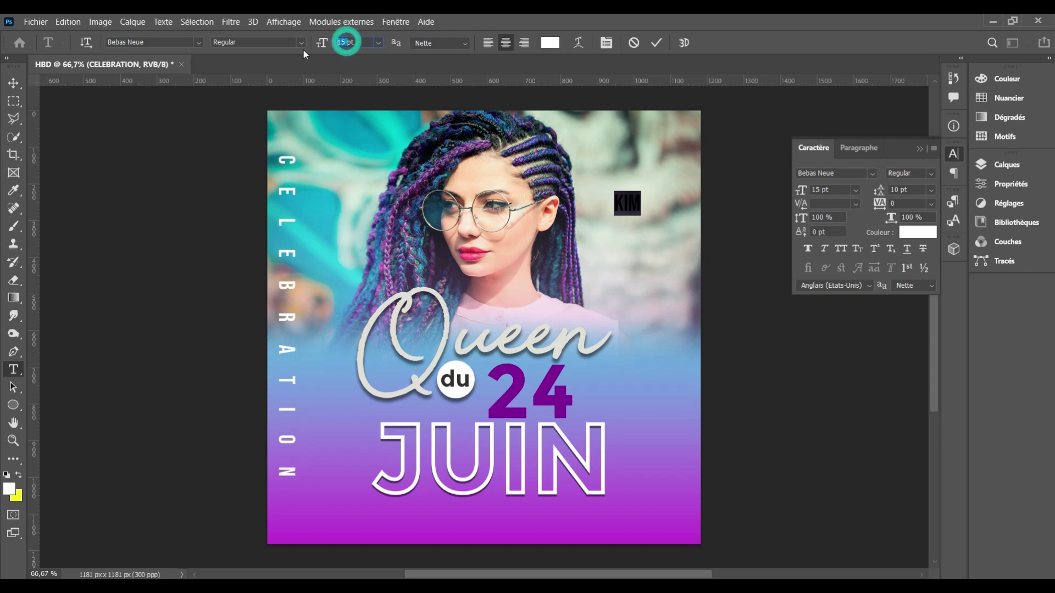
type("5pt0")
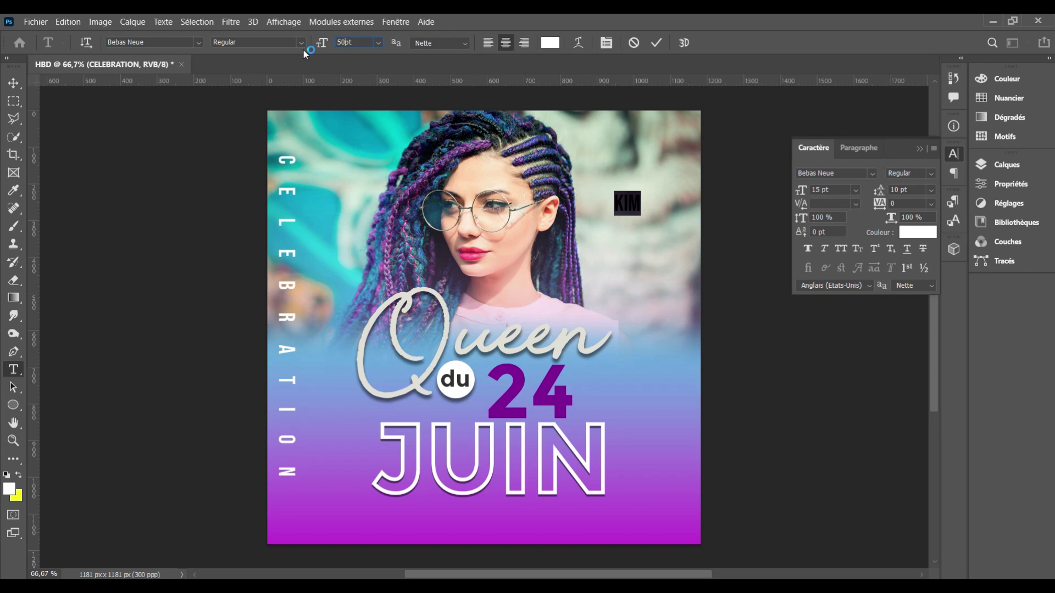
key("Return")
Colour the KIM text medium grey #5a5a5a.
left_click(547, 43)
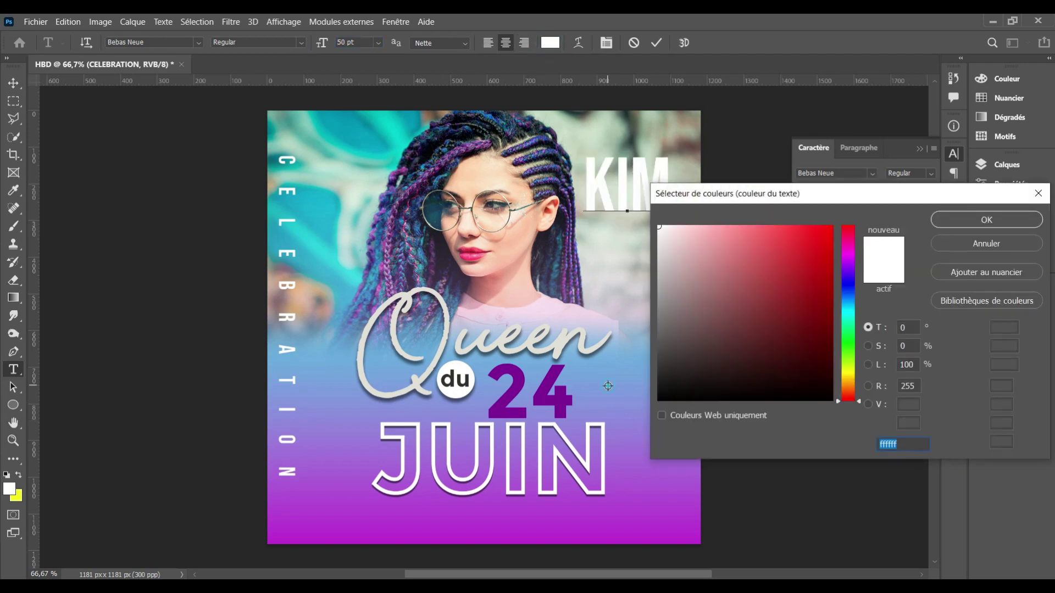
type("7c9fe2")
left_click(660, 362)
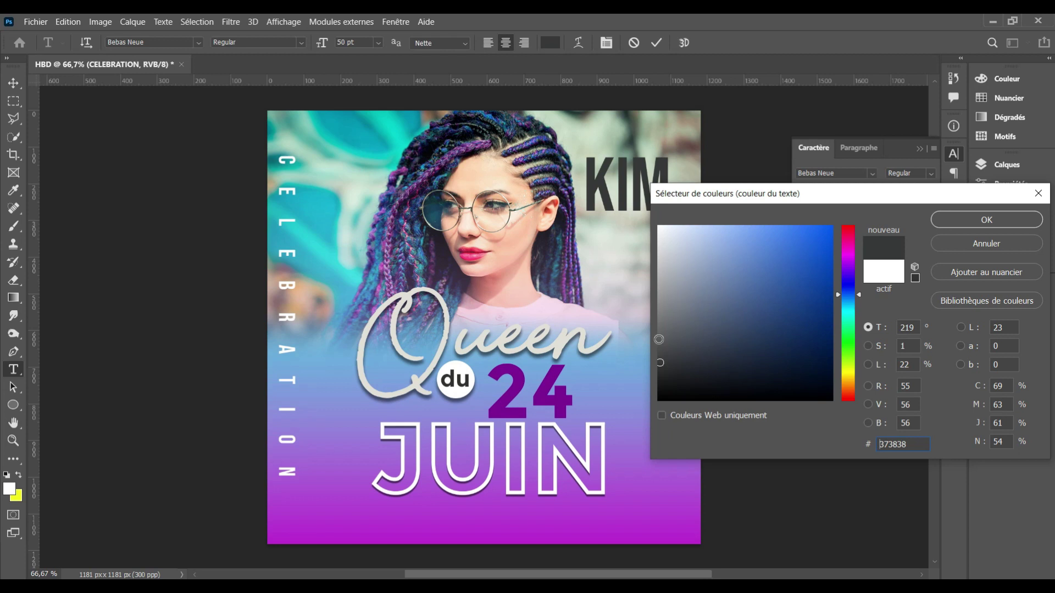
left_click(659, 339)
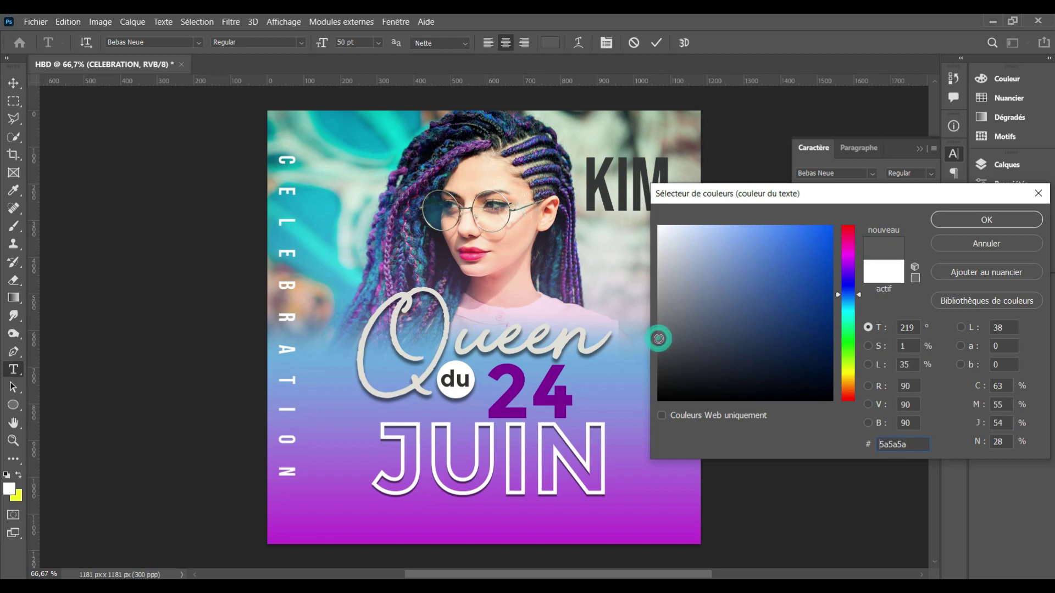
left_click(958, 220)
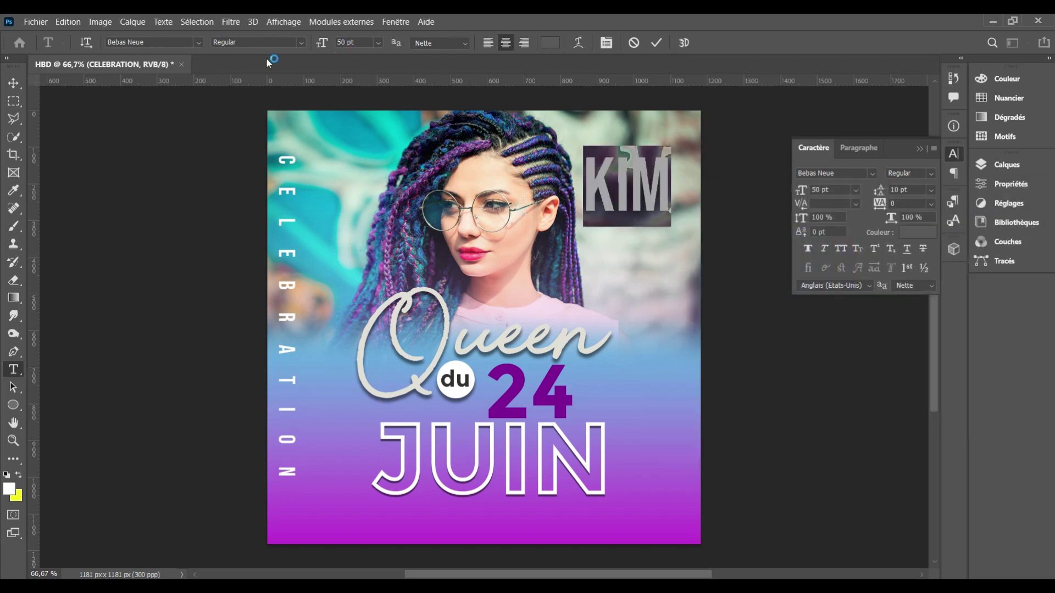
Cycle through fonts for KIM until Bahnschrift is applied.
left_click(124, 42)
key("Up")
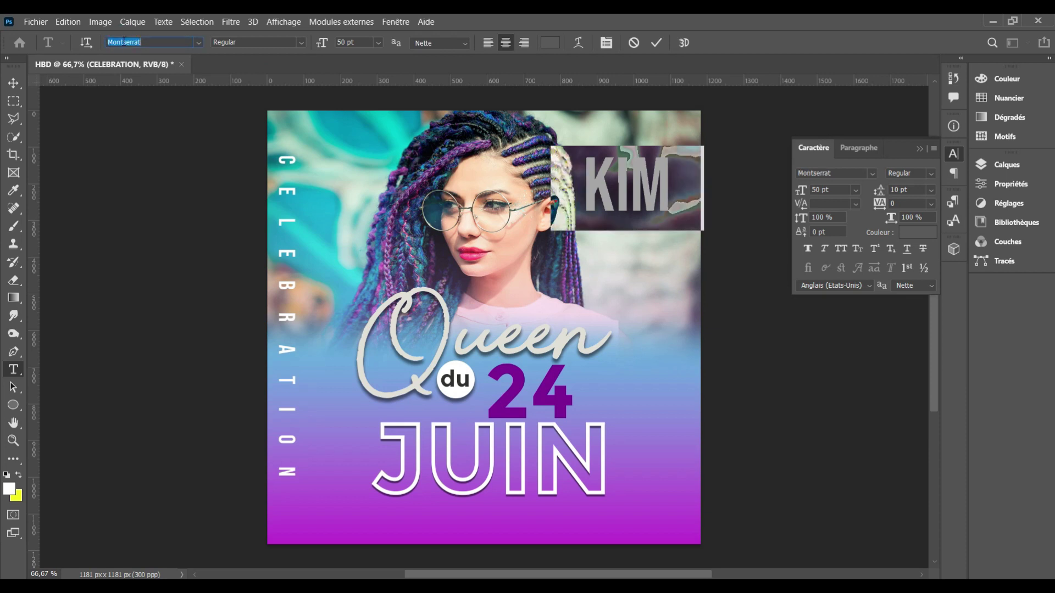
key("Up")
key("Up")
key("Up")
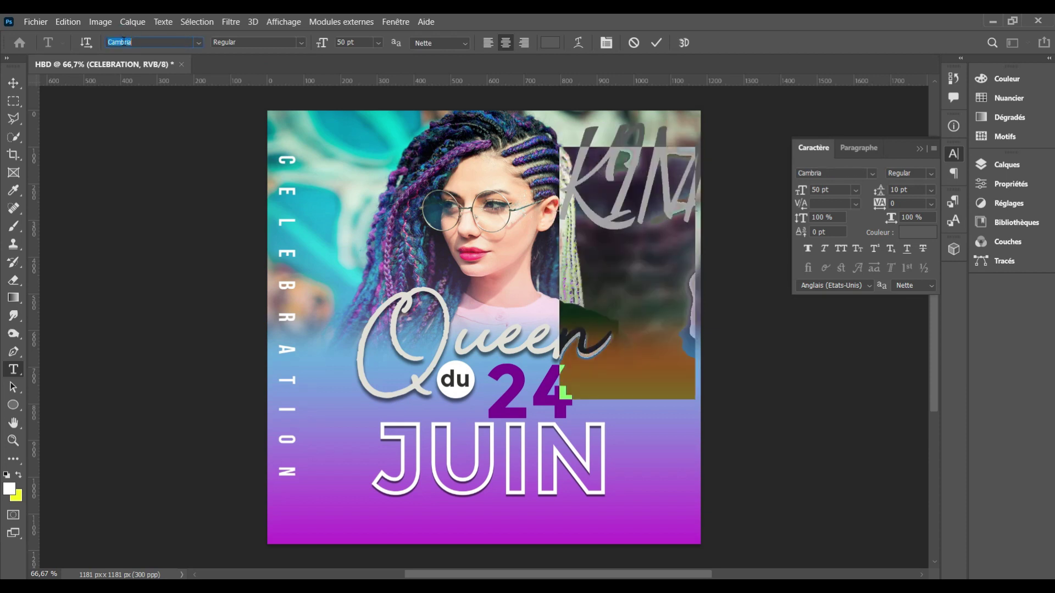
key("Up")
key("Up")
key("Down")
key("Down")
key("Down")
key("Down")
key("Down")
key("Down")
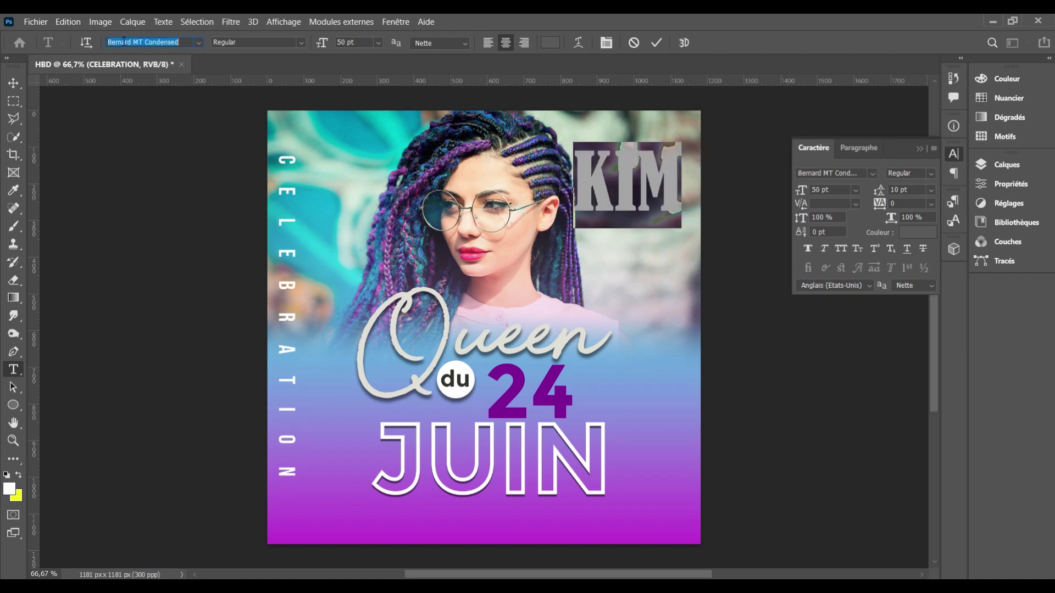
type("Emoji")
key("Up")
key("Up")
key("Up")
key("Up")
key("Down")
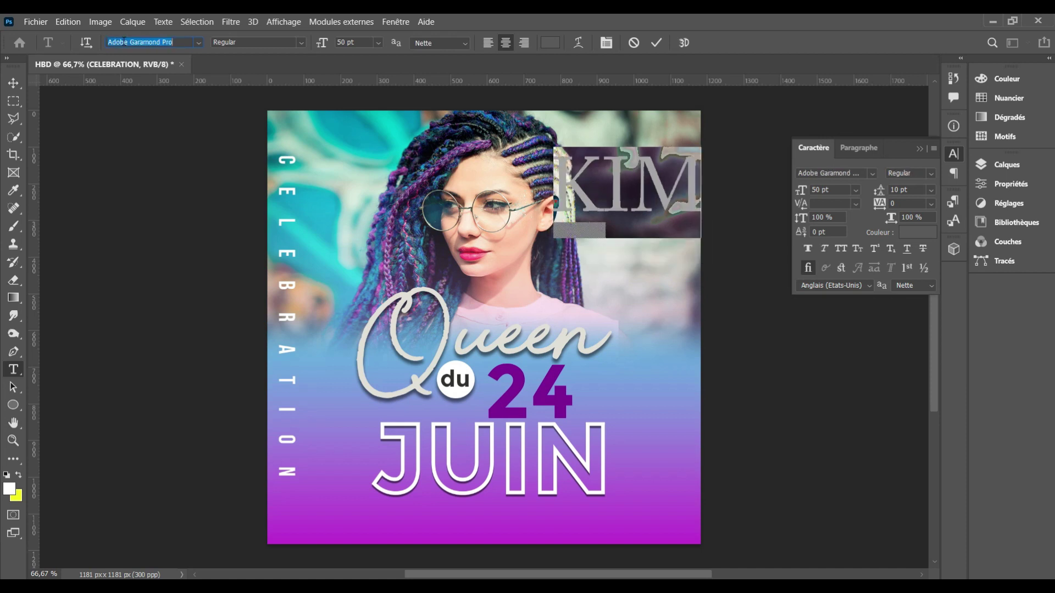
key("Down")
key("Down")
key("Down")
key("Down")
key("Down")
key("Down")
key("Down")
key("Down")
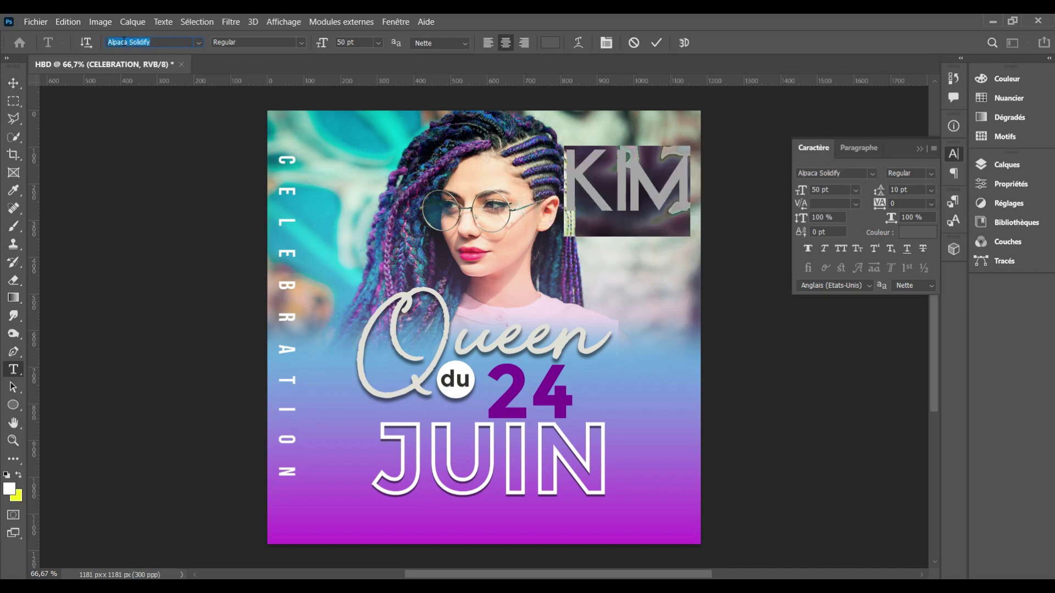
key("Down")
key("Down")
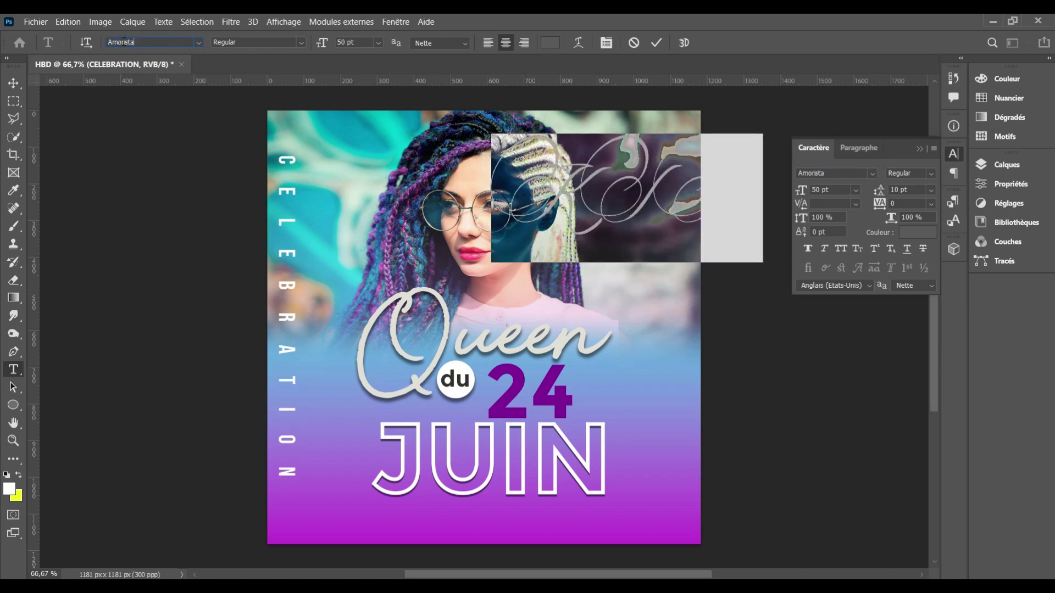
key("Down")
key("Down")
key("Down")
key("Down")
key("Down")
key("Down")
key("Down")
key("Down")
key("Down")
key("Down")
key("Down")
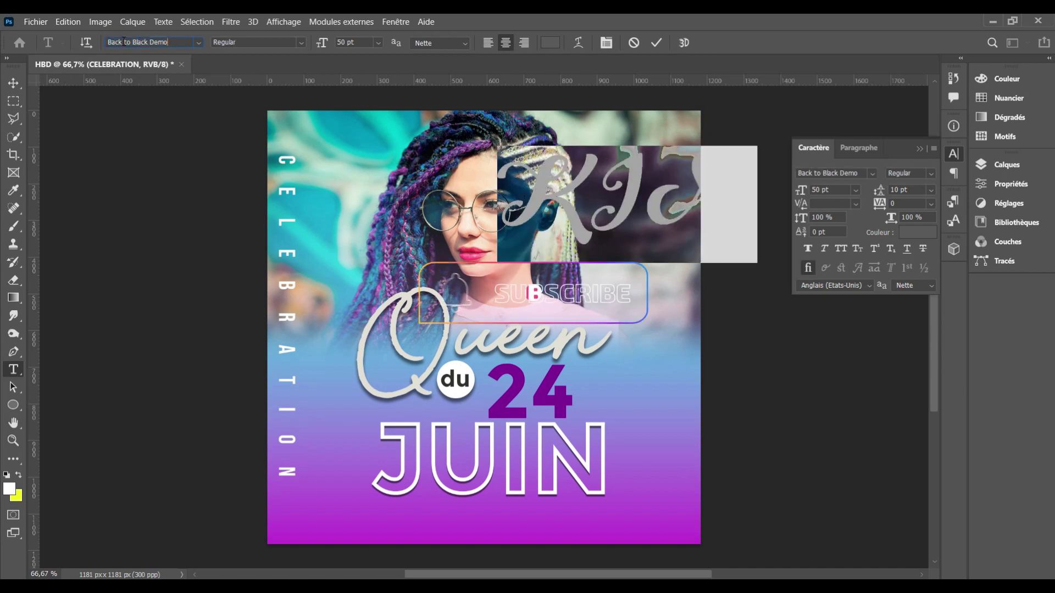
key("Down")
key("Down")
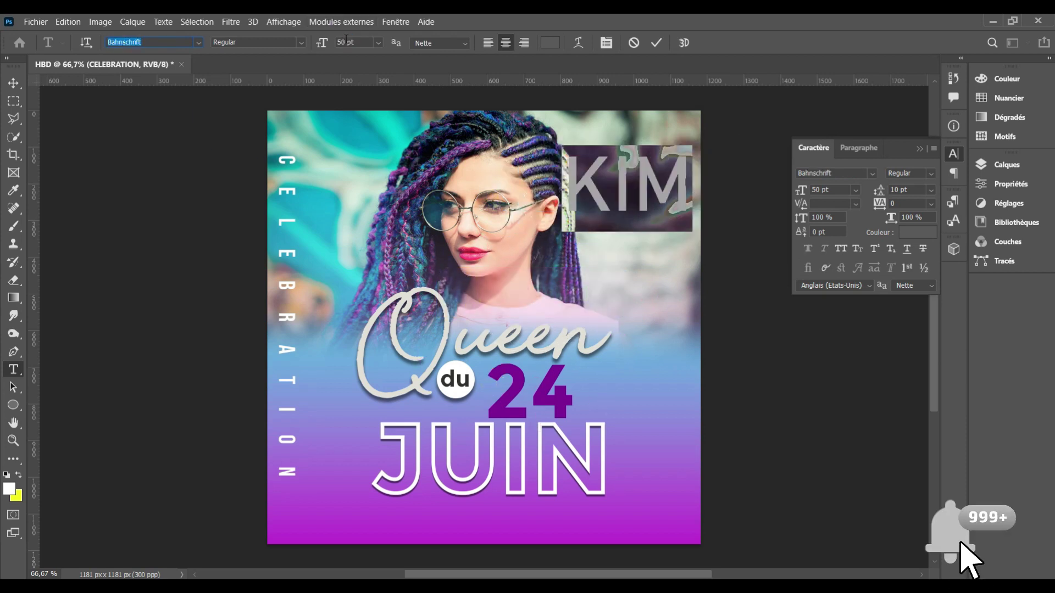
Set the KIM text size to 15 pt.
left_click(346, 42)
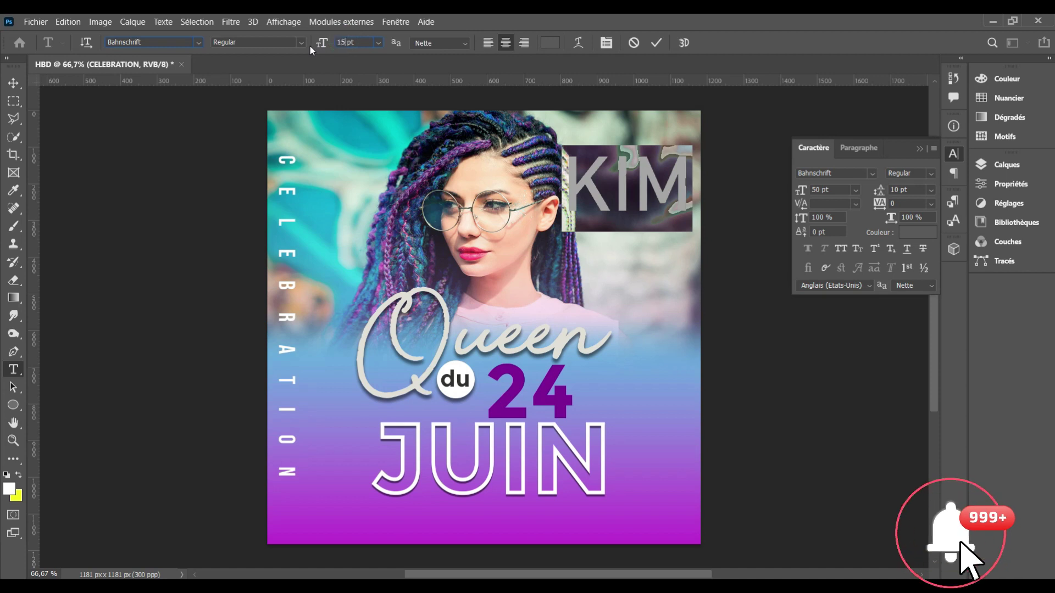
type("15")
key("Return")
Commit the 15 pt KIM text and move it beside the woman's face on the right.
left_click(656, 42)
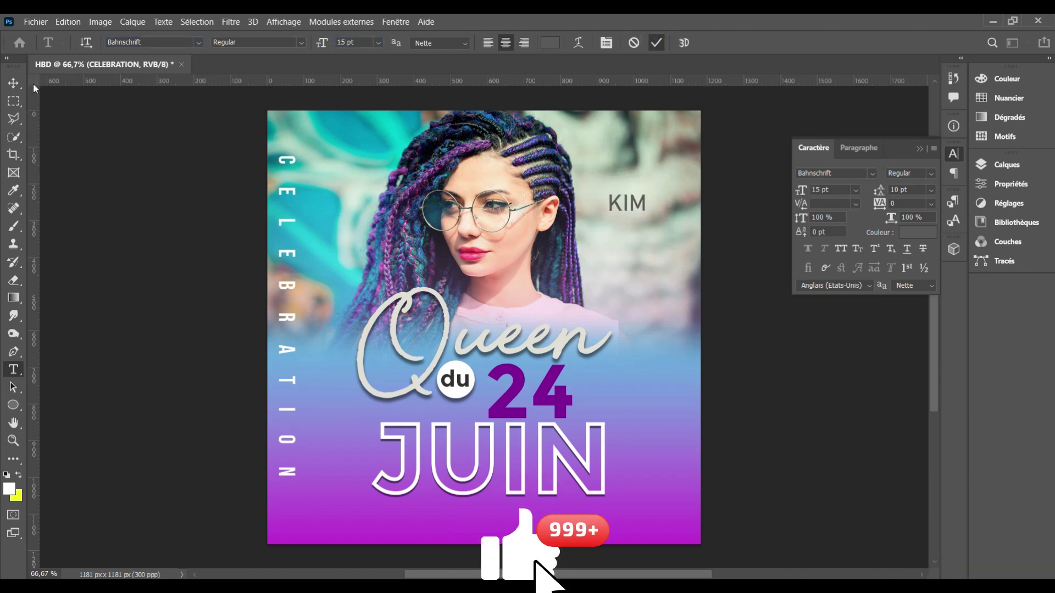
key("v")
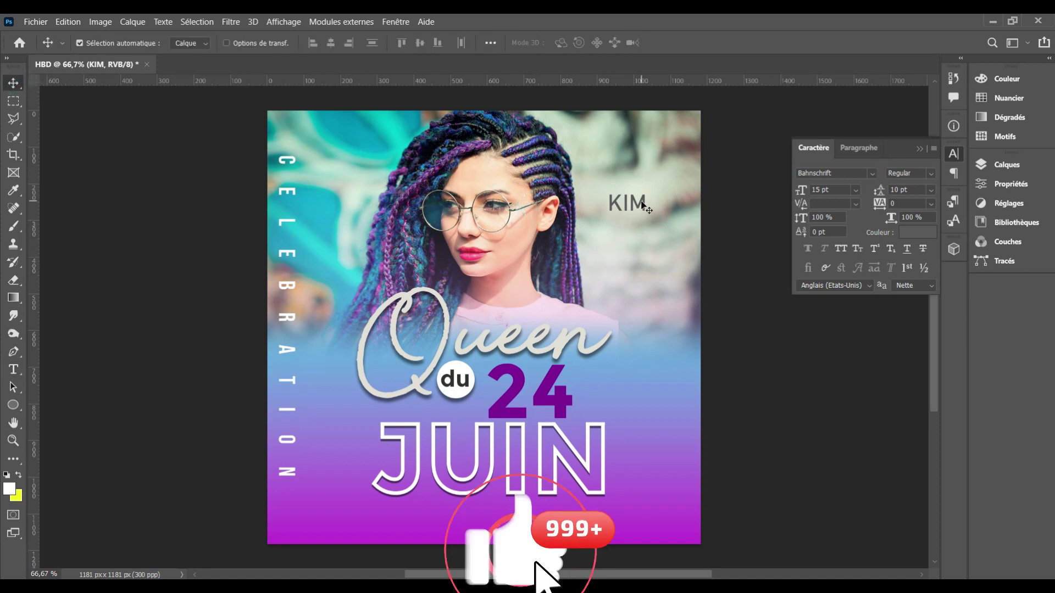
left_click_drag(636, 201, 644, 149)
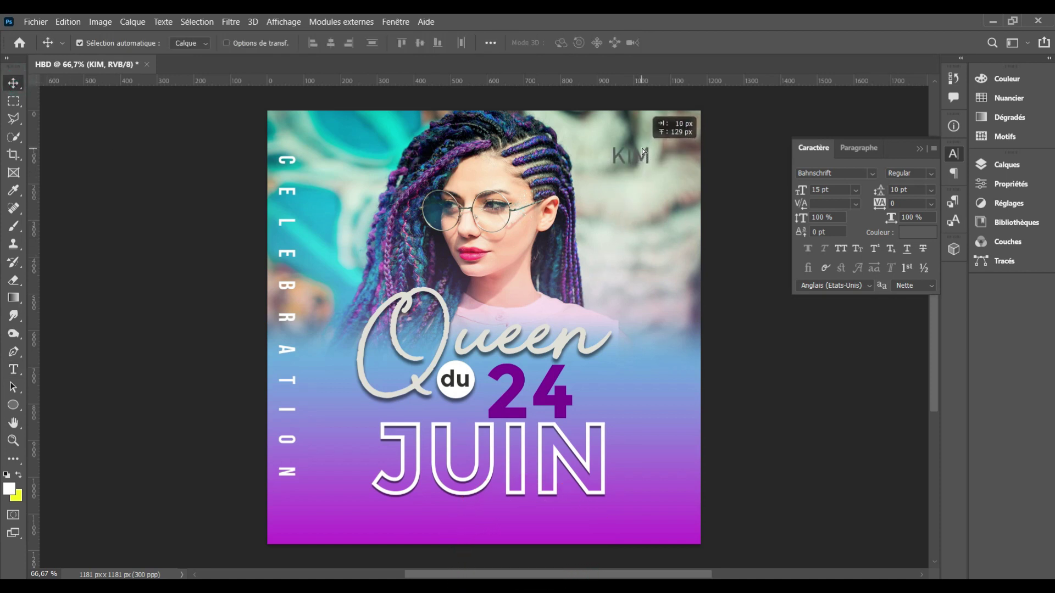
left_click_drag(644, 149, 628, 237)
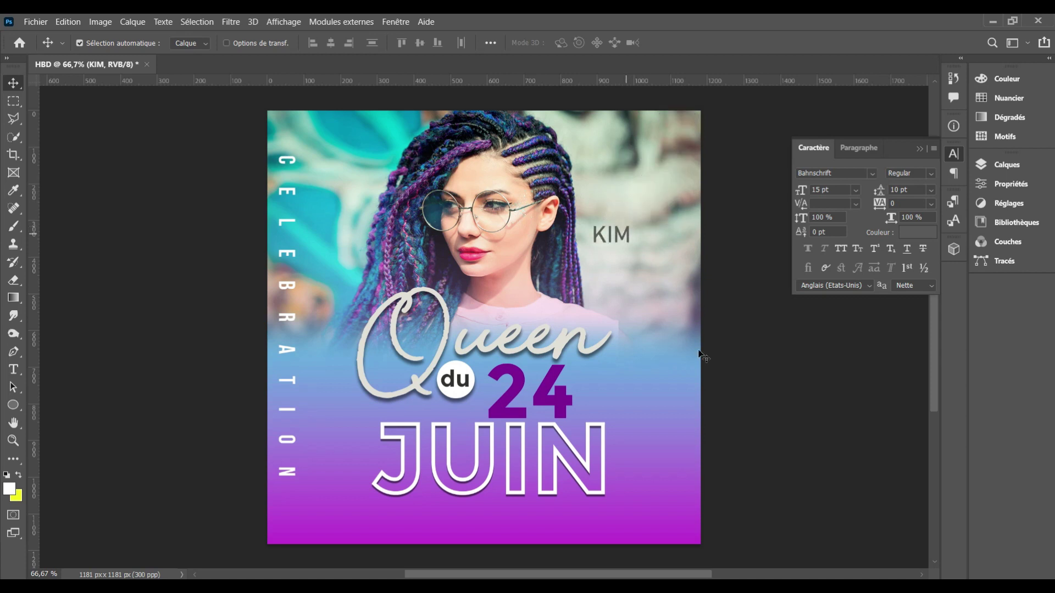
scroll(649, 390, "down", 1)
scroll(648, 390, "up", 1)
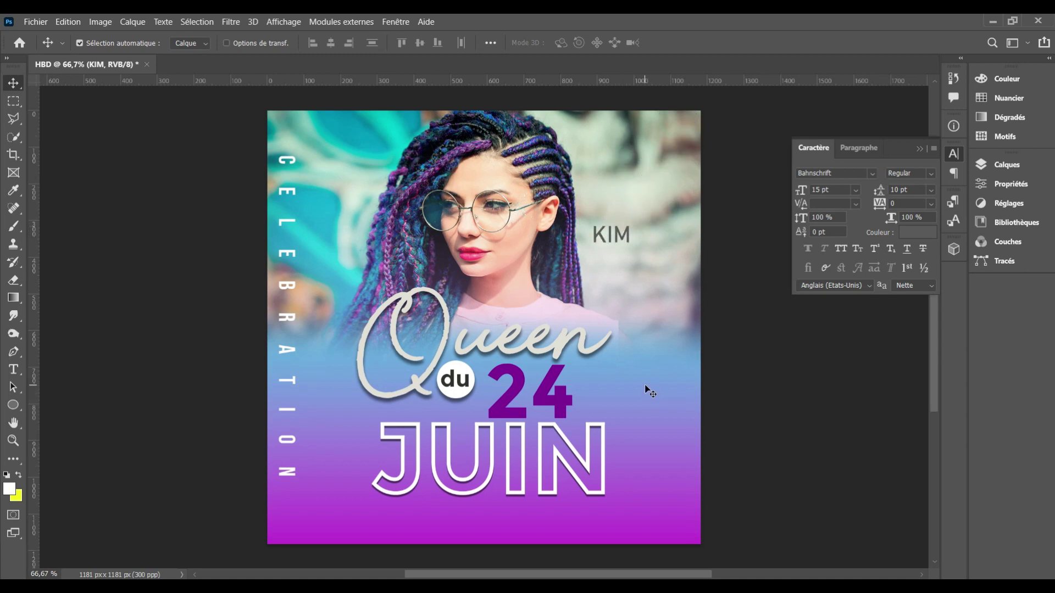